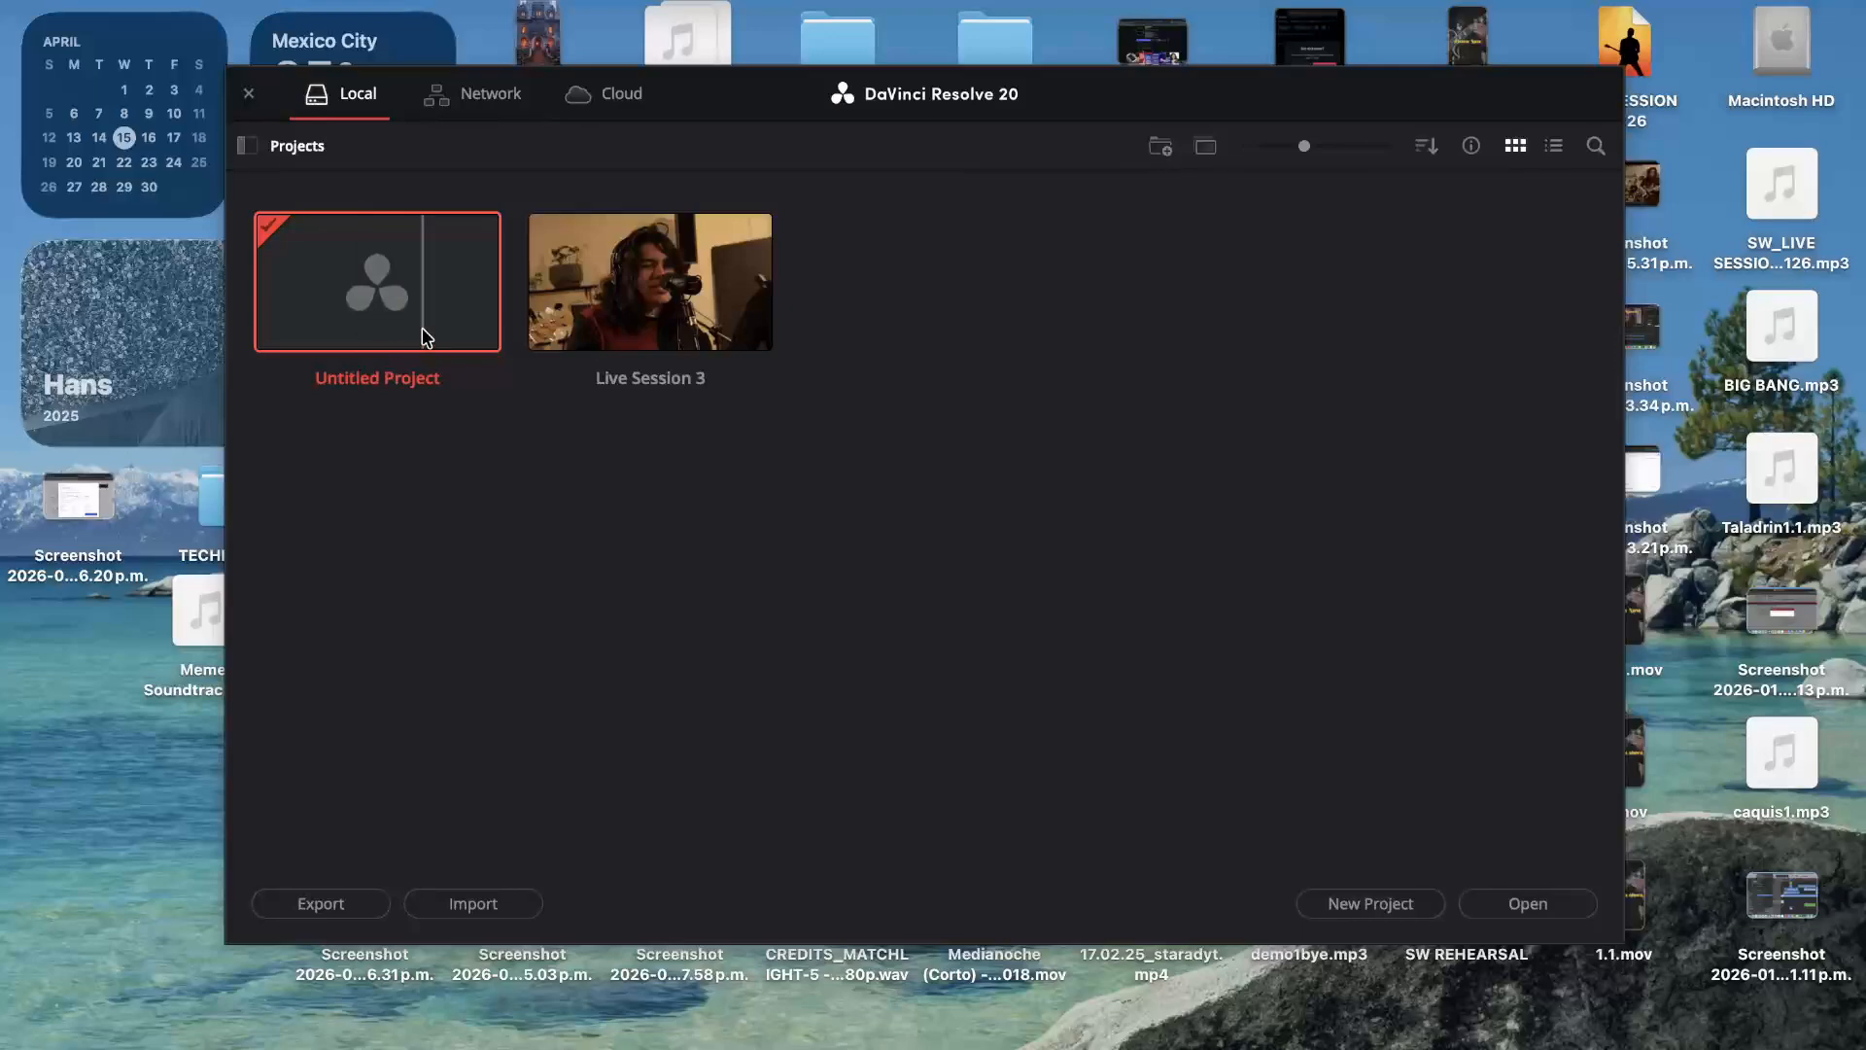
# Step: Create a new local project, keeping the default name Untitled Project 1
pyautogui.click(1340, 904)
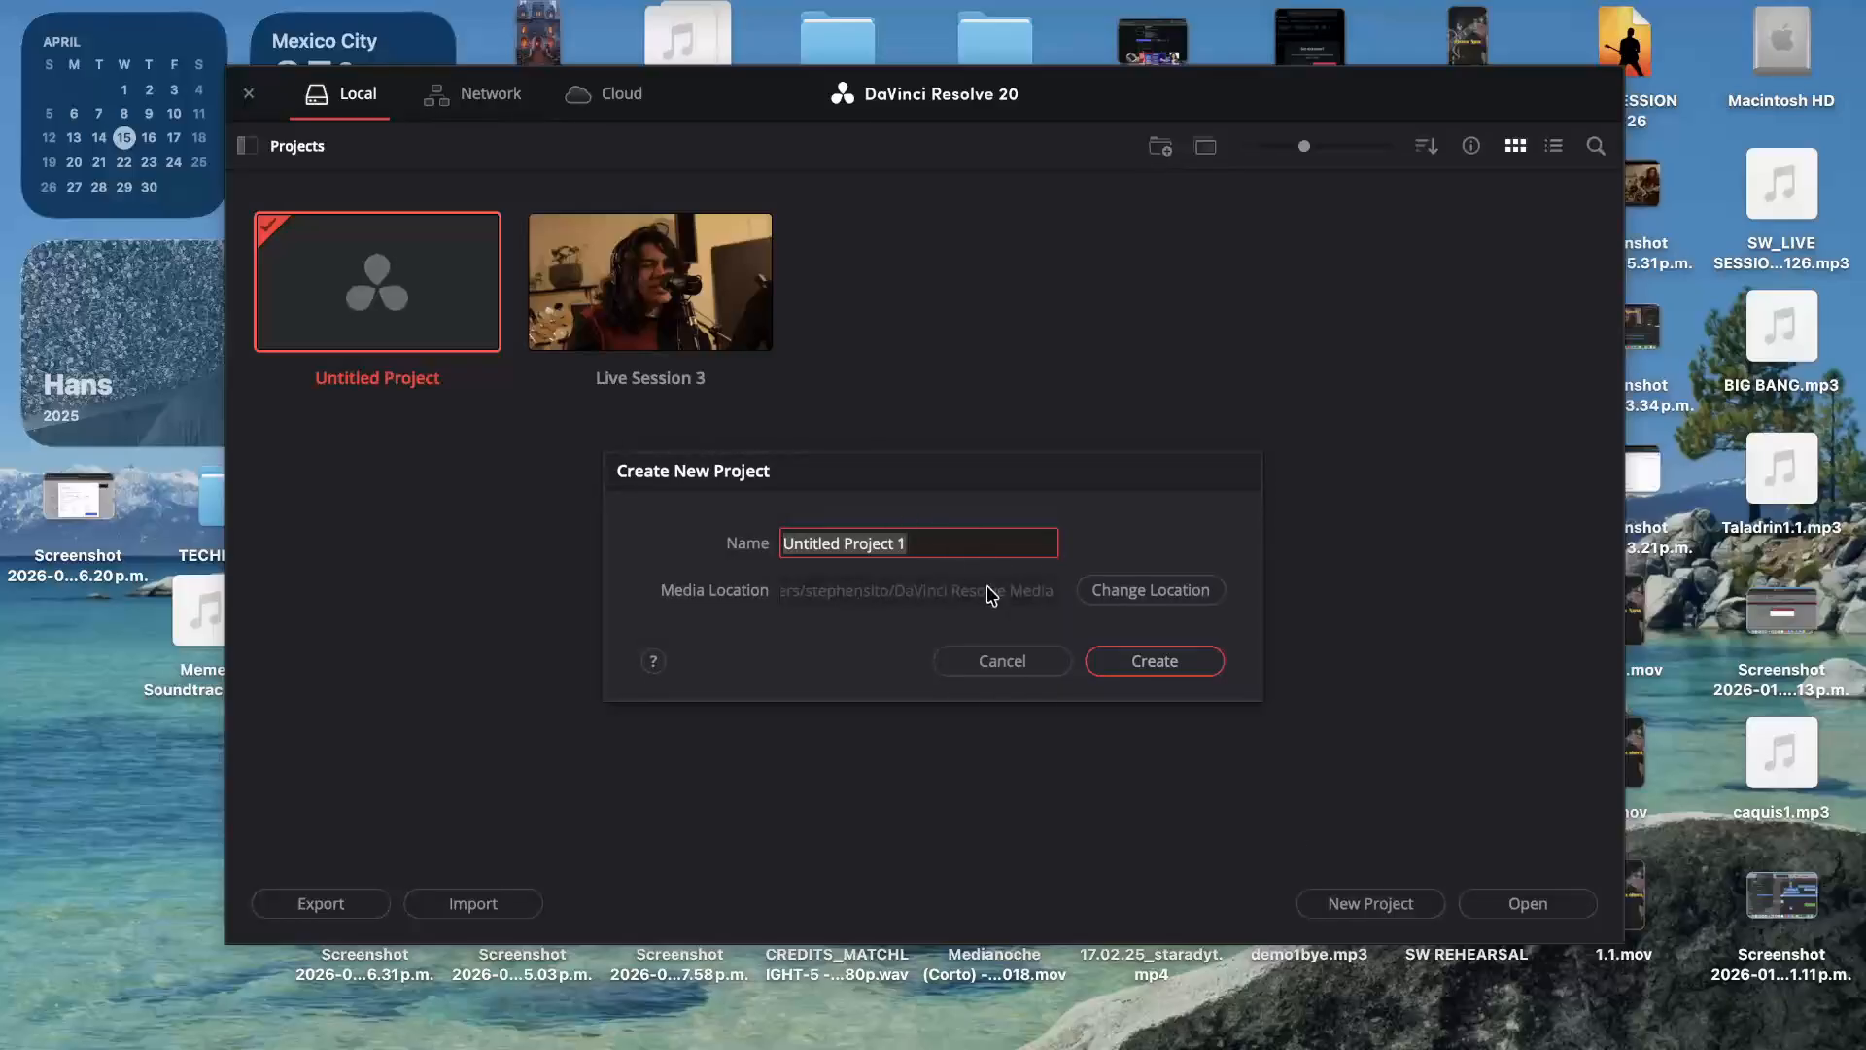
pyautogui.click(1046, 662)
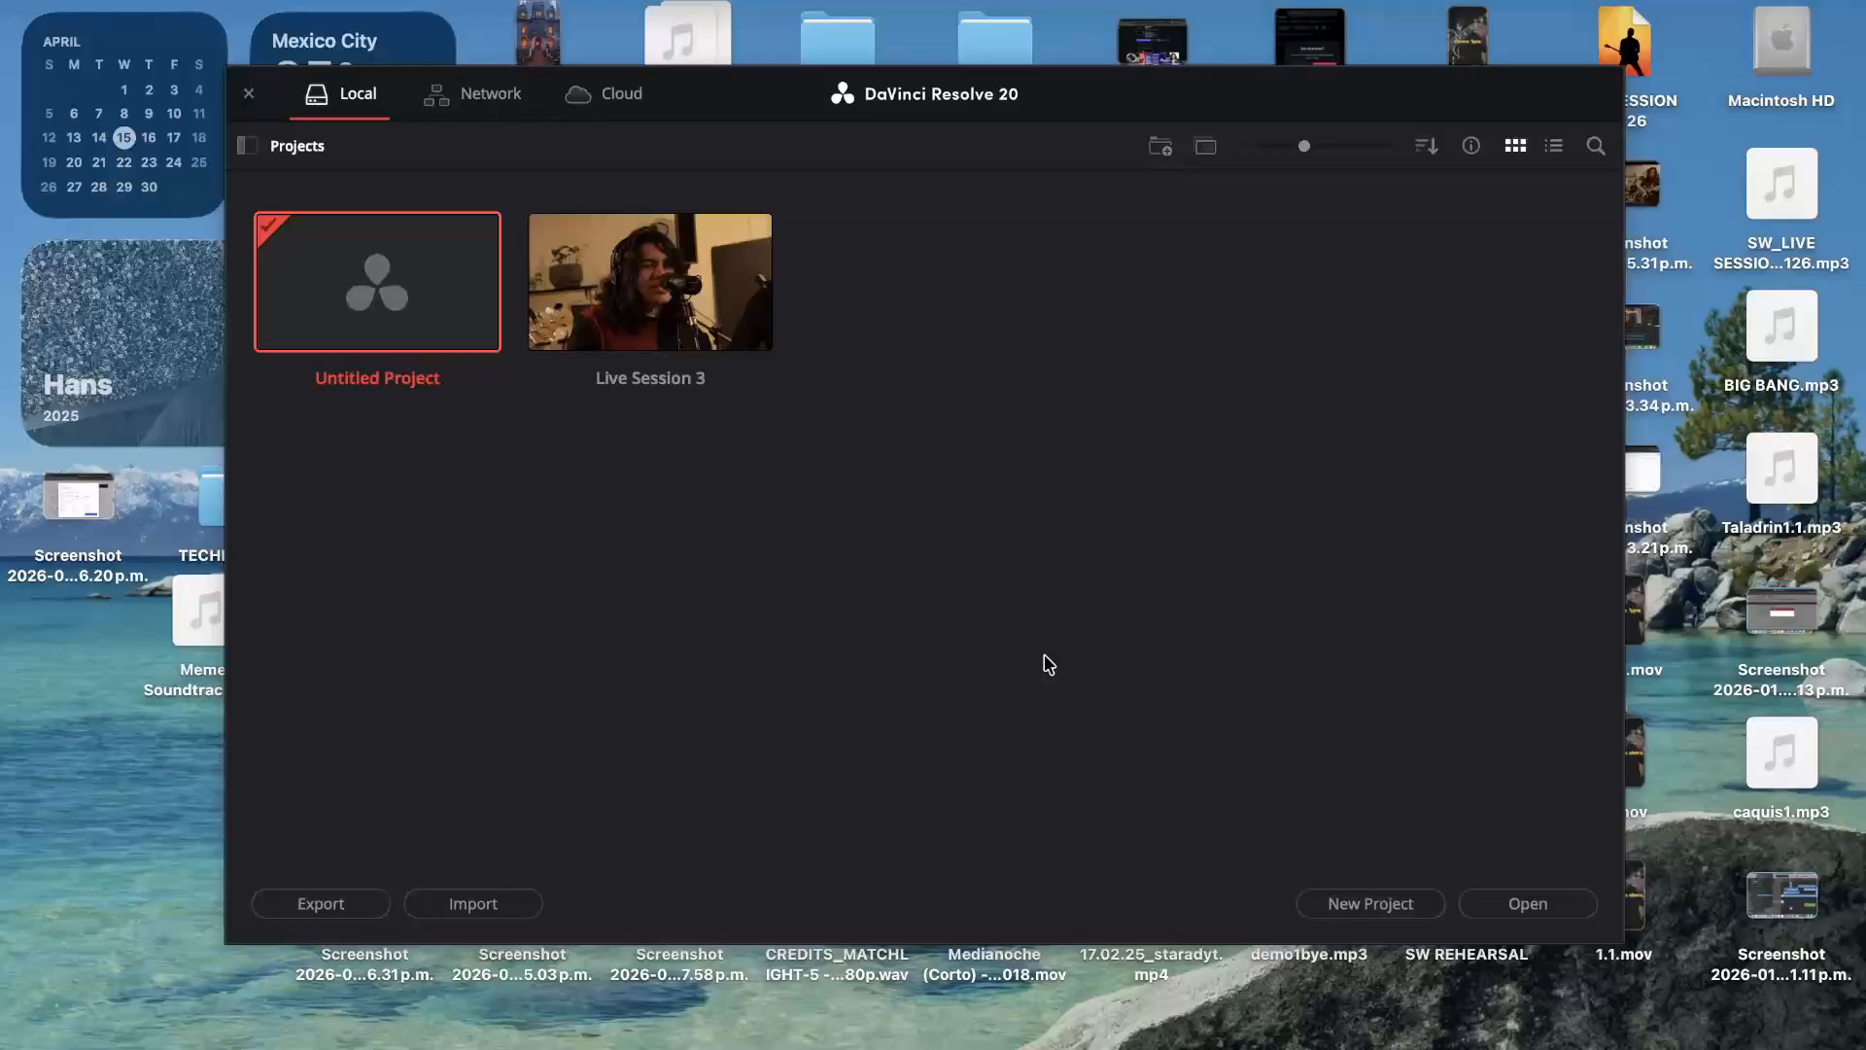
pyautogui.doubleClick(365, 311)
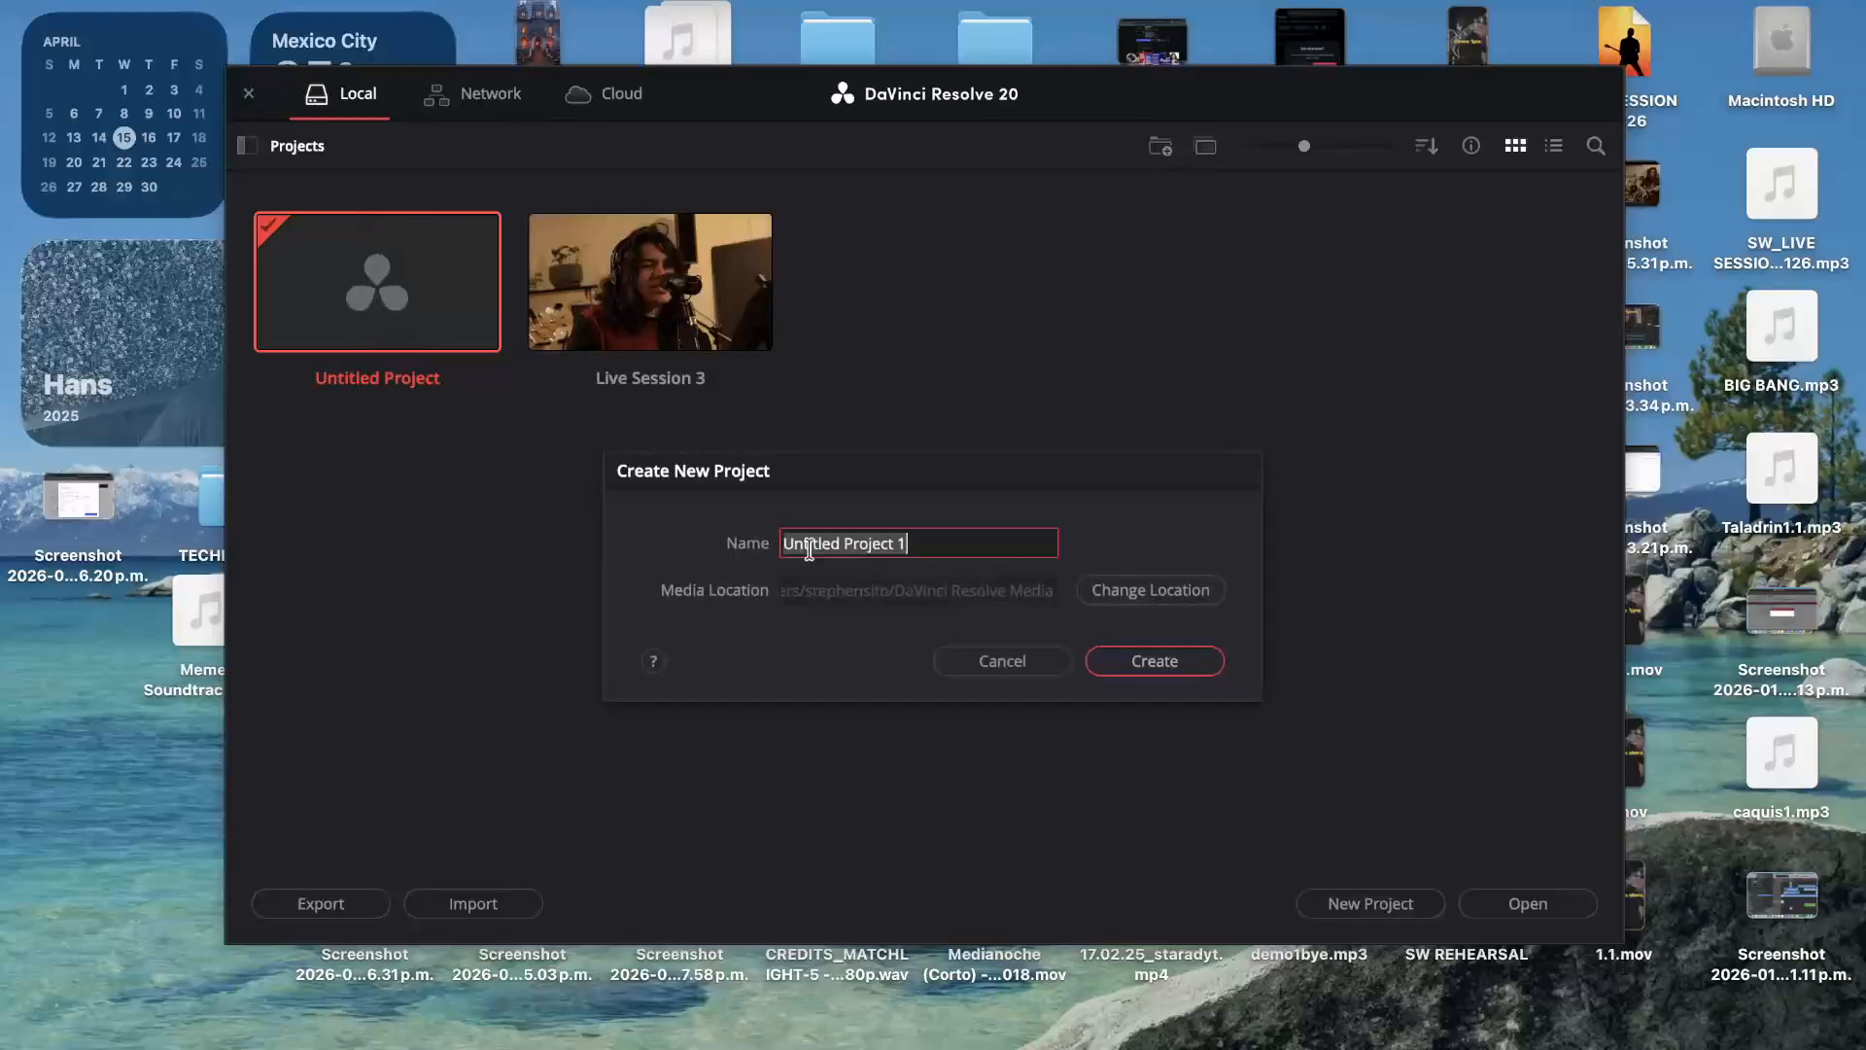
pyautogui.click(1154, 663)
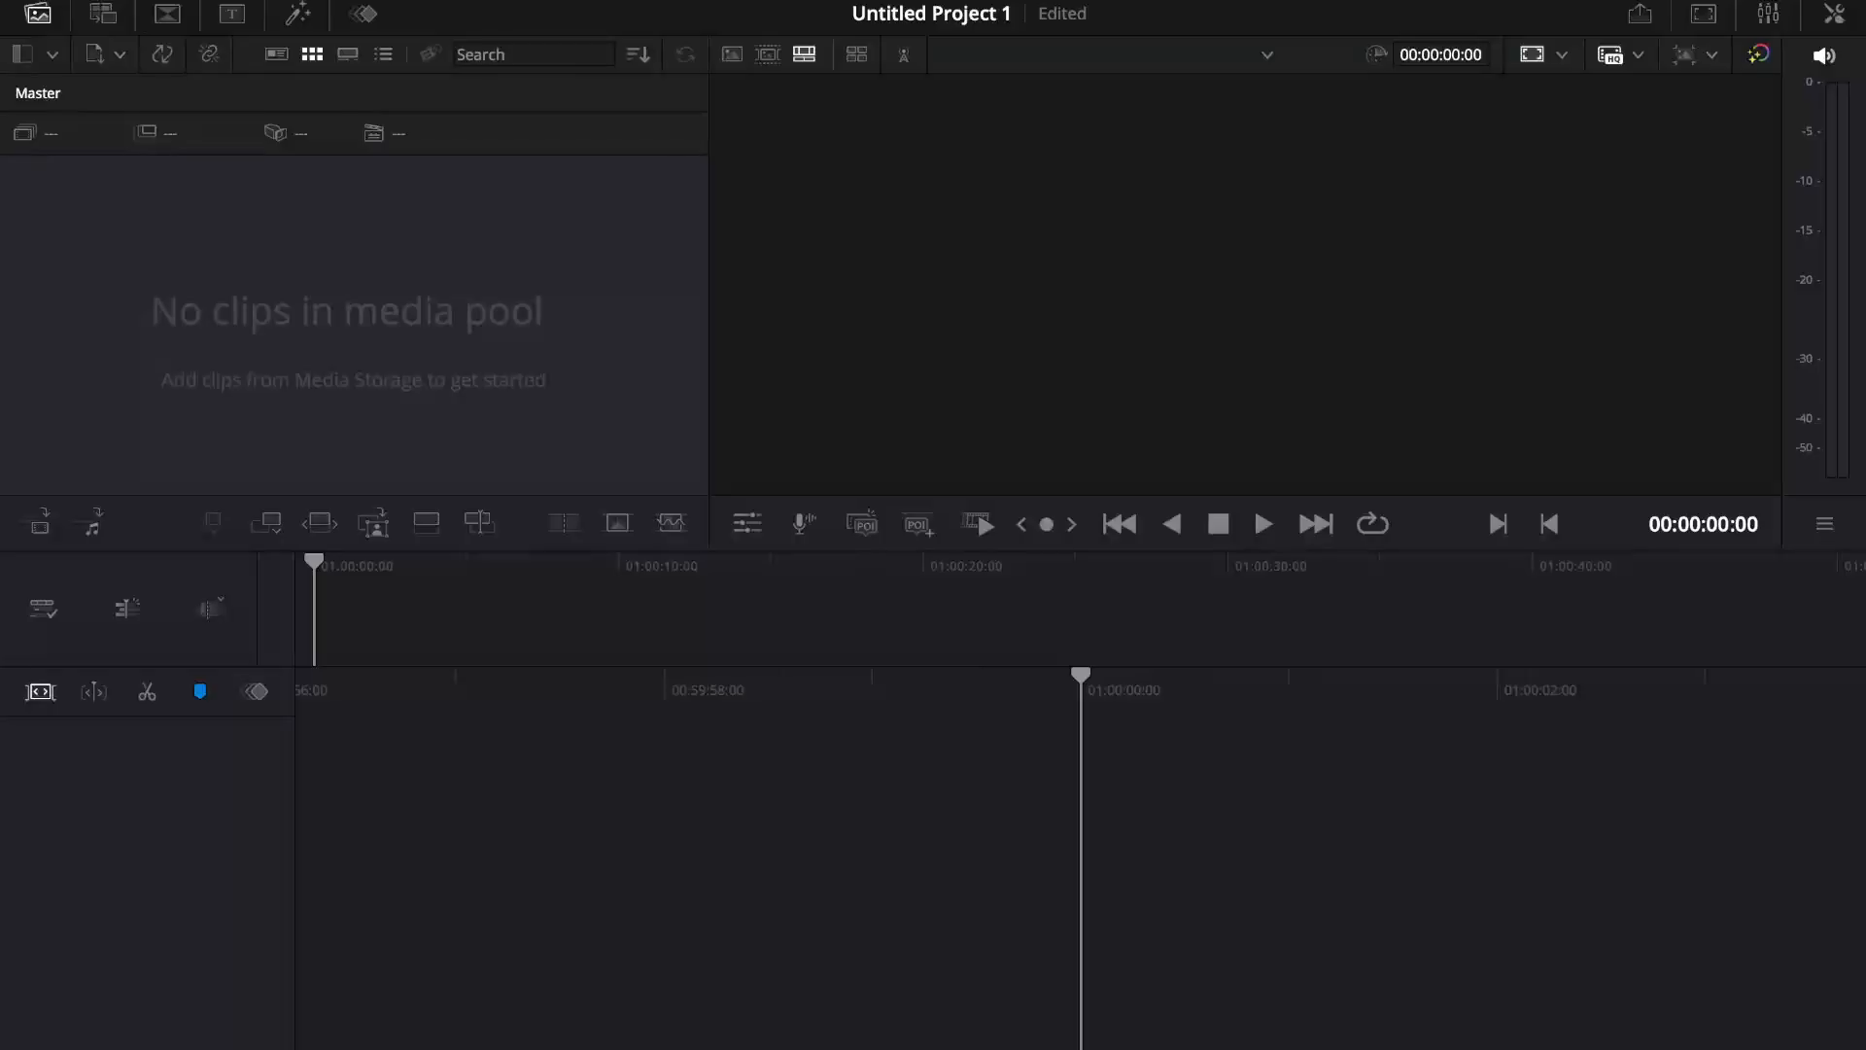
# Step: Tour the Media, Cut, Edit, Fusion, Color, Fairlight and Deliver pages in order
pyautogui.hotkey('shift', '2')
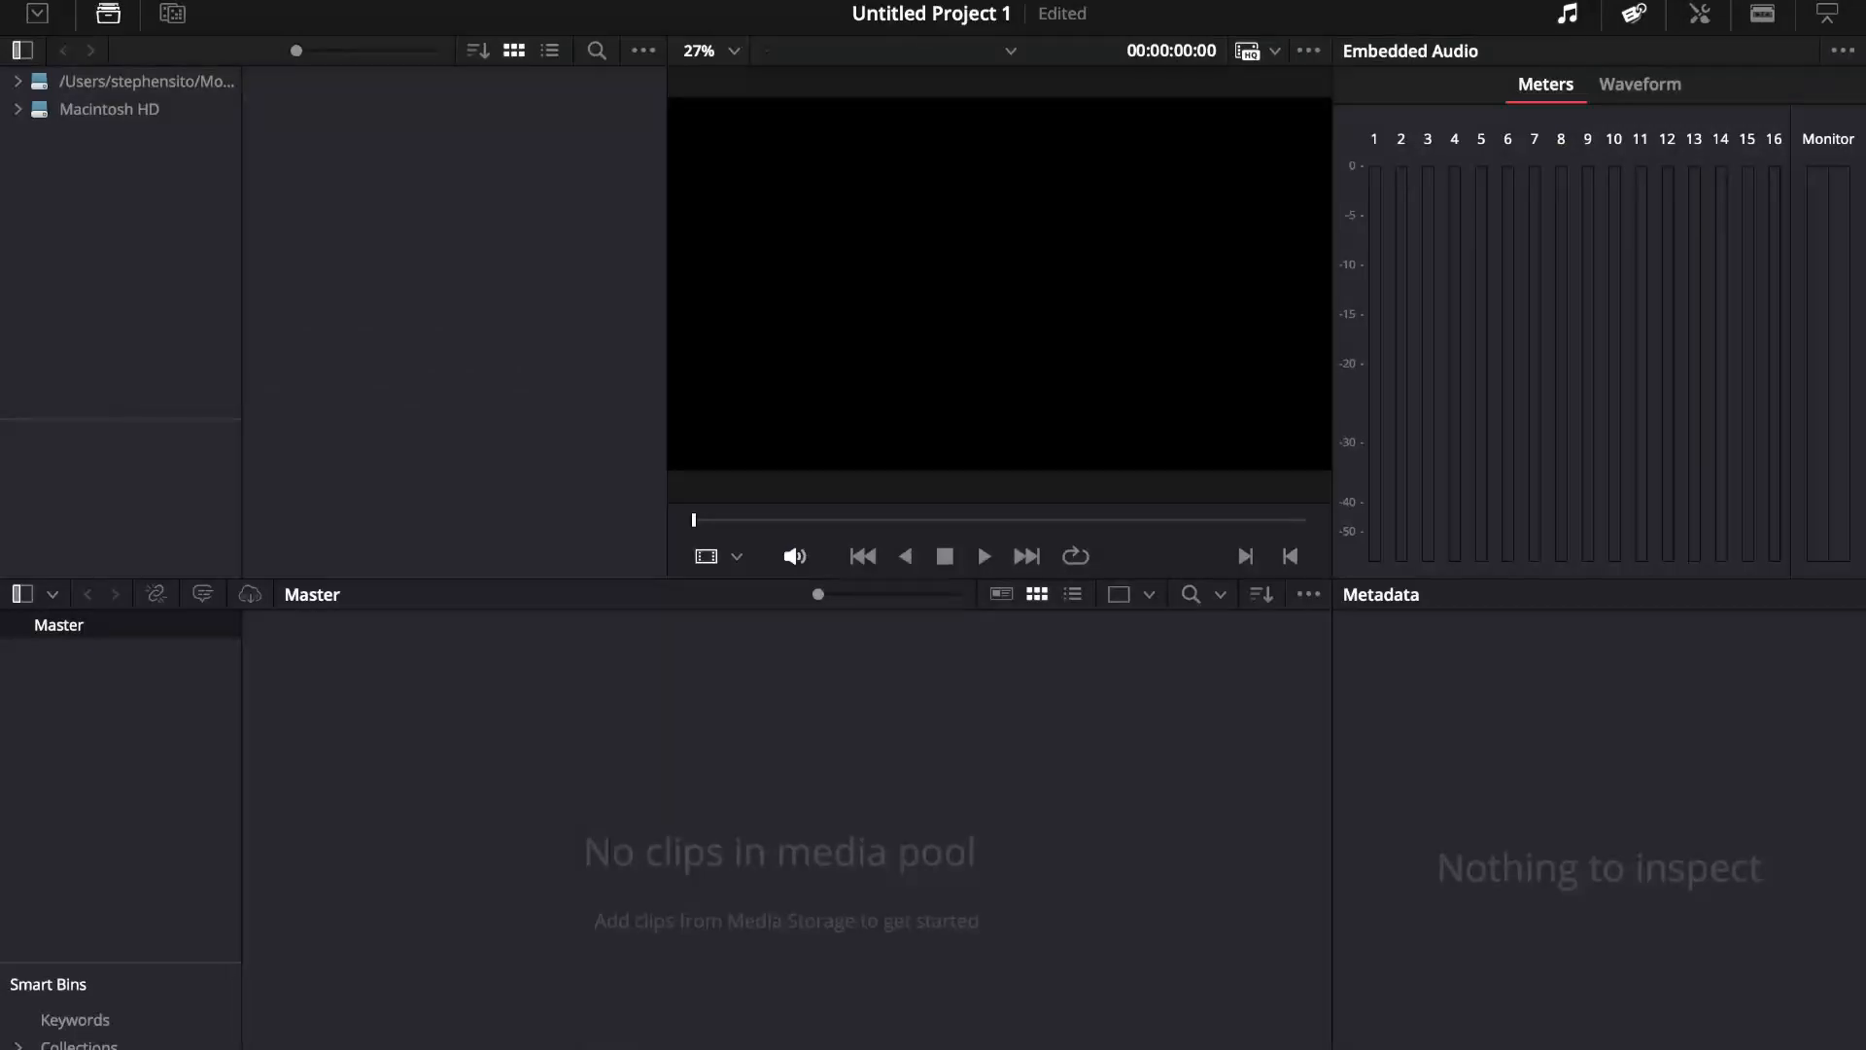
pyautogui.hotkey('shift', '3')
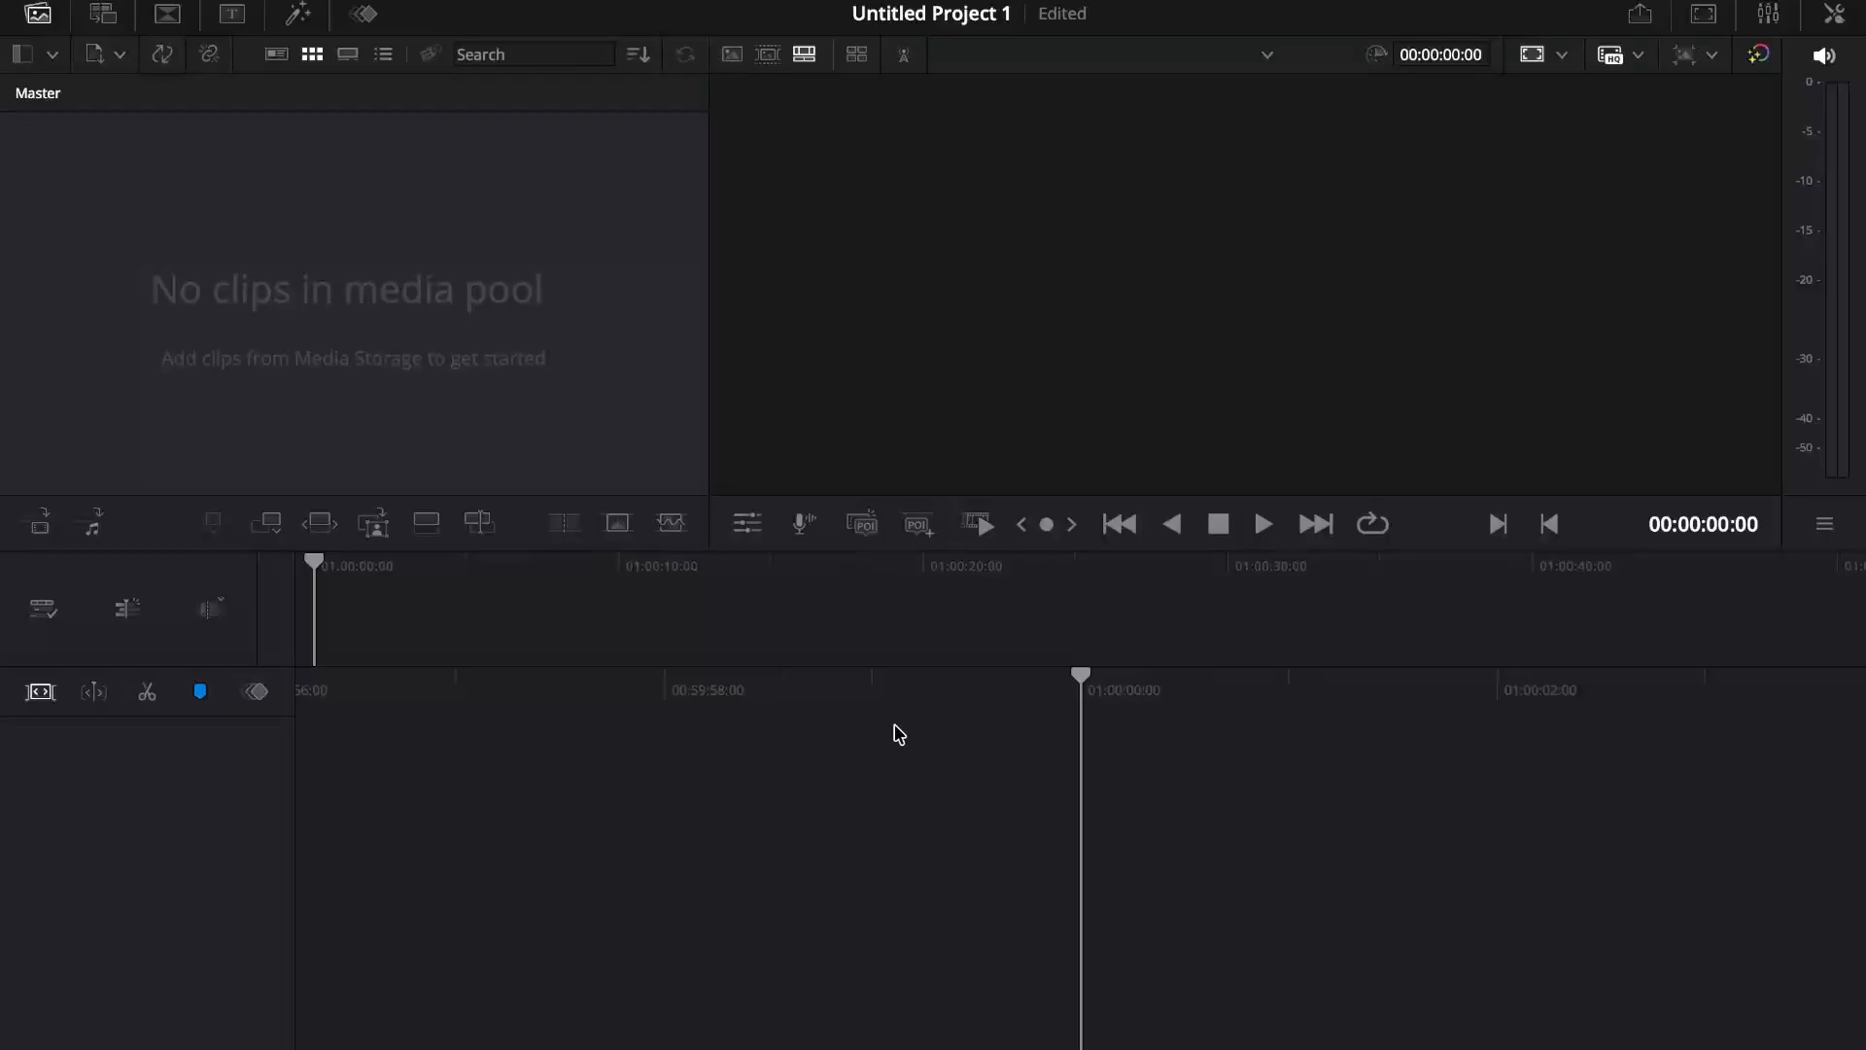
pyautogui.hotkey('shift', '4')
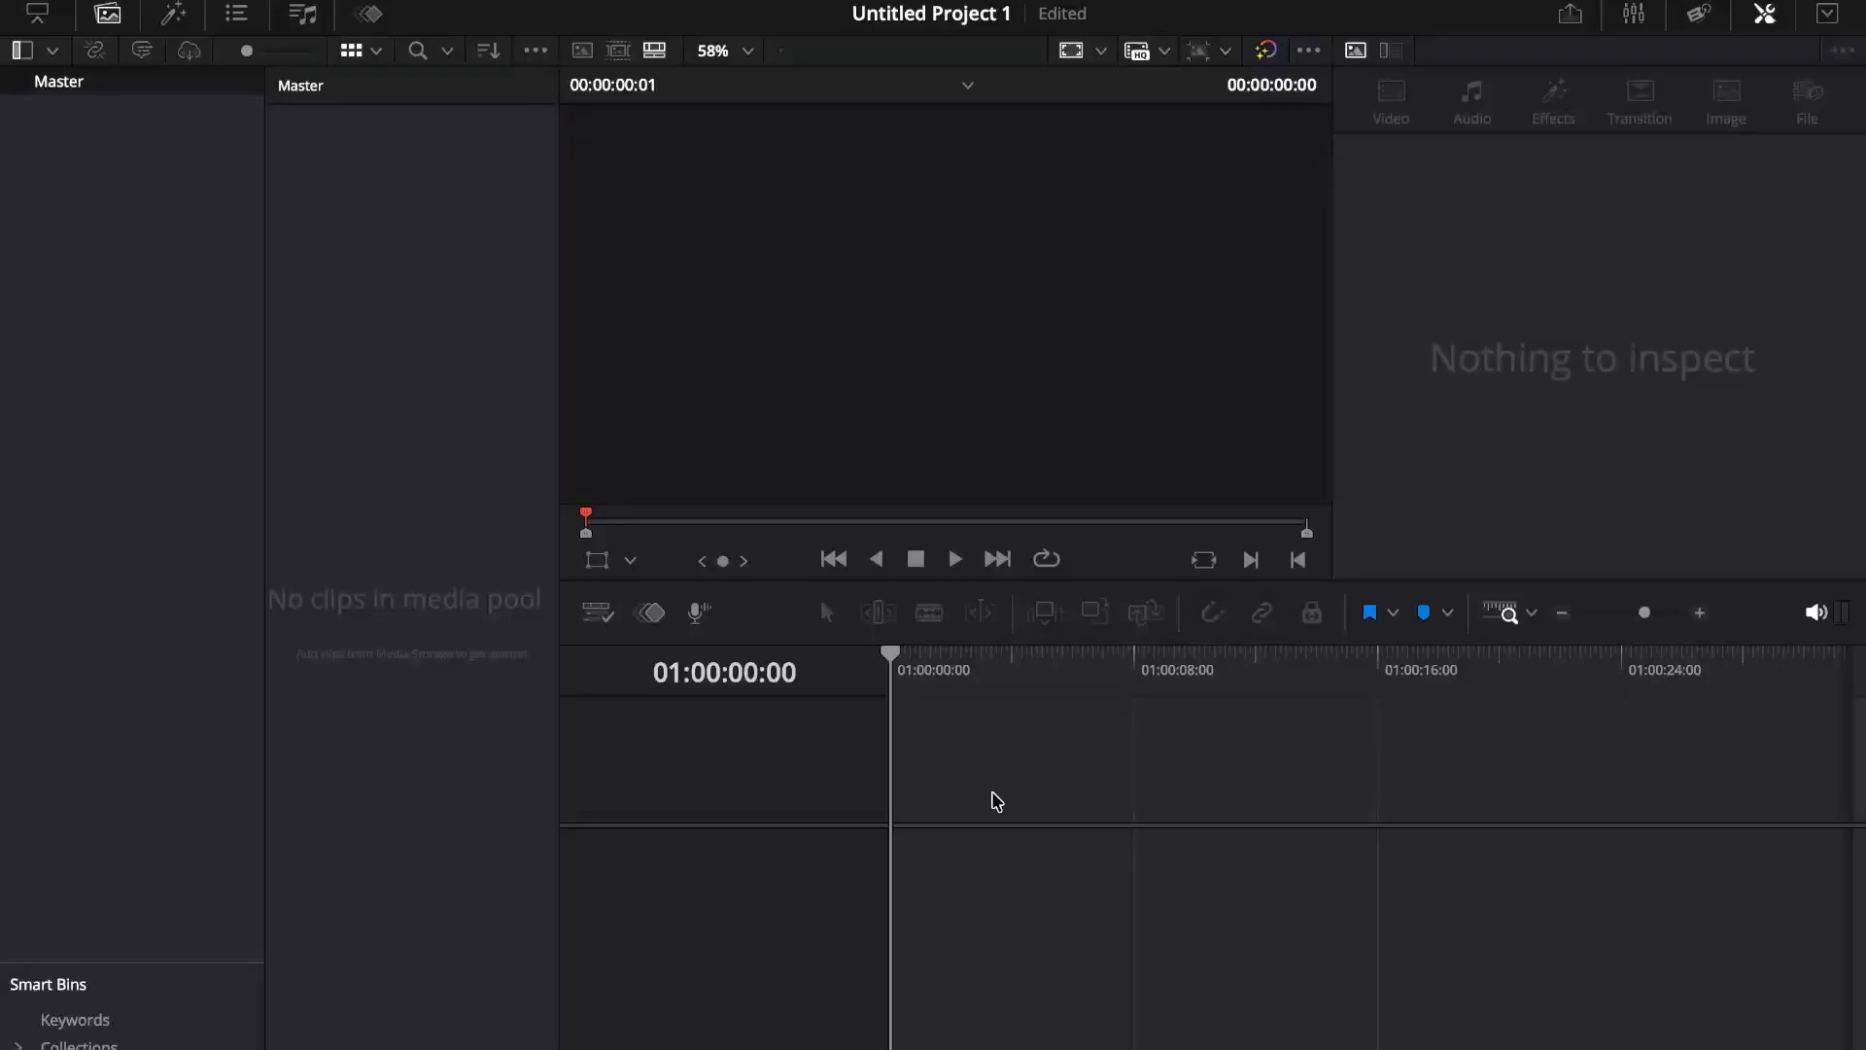
pyautogui.hotkey('shift', '5')
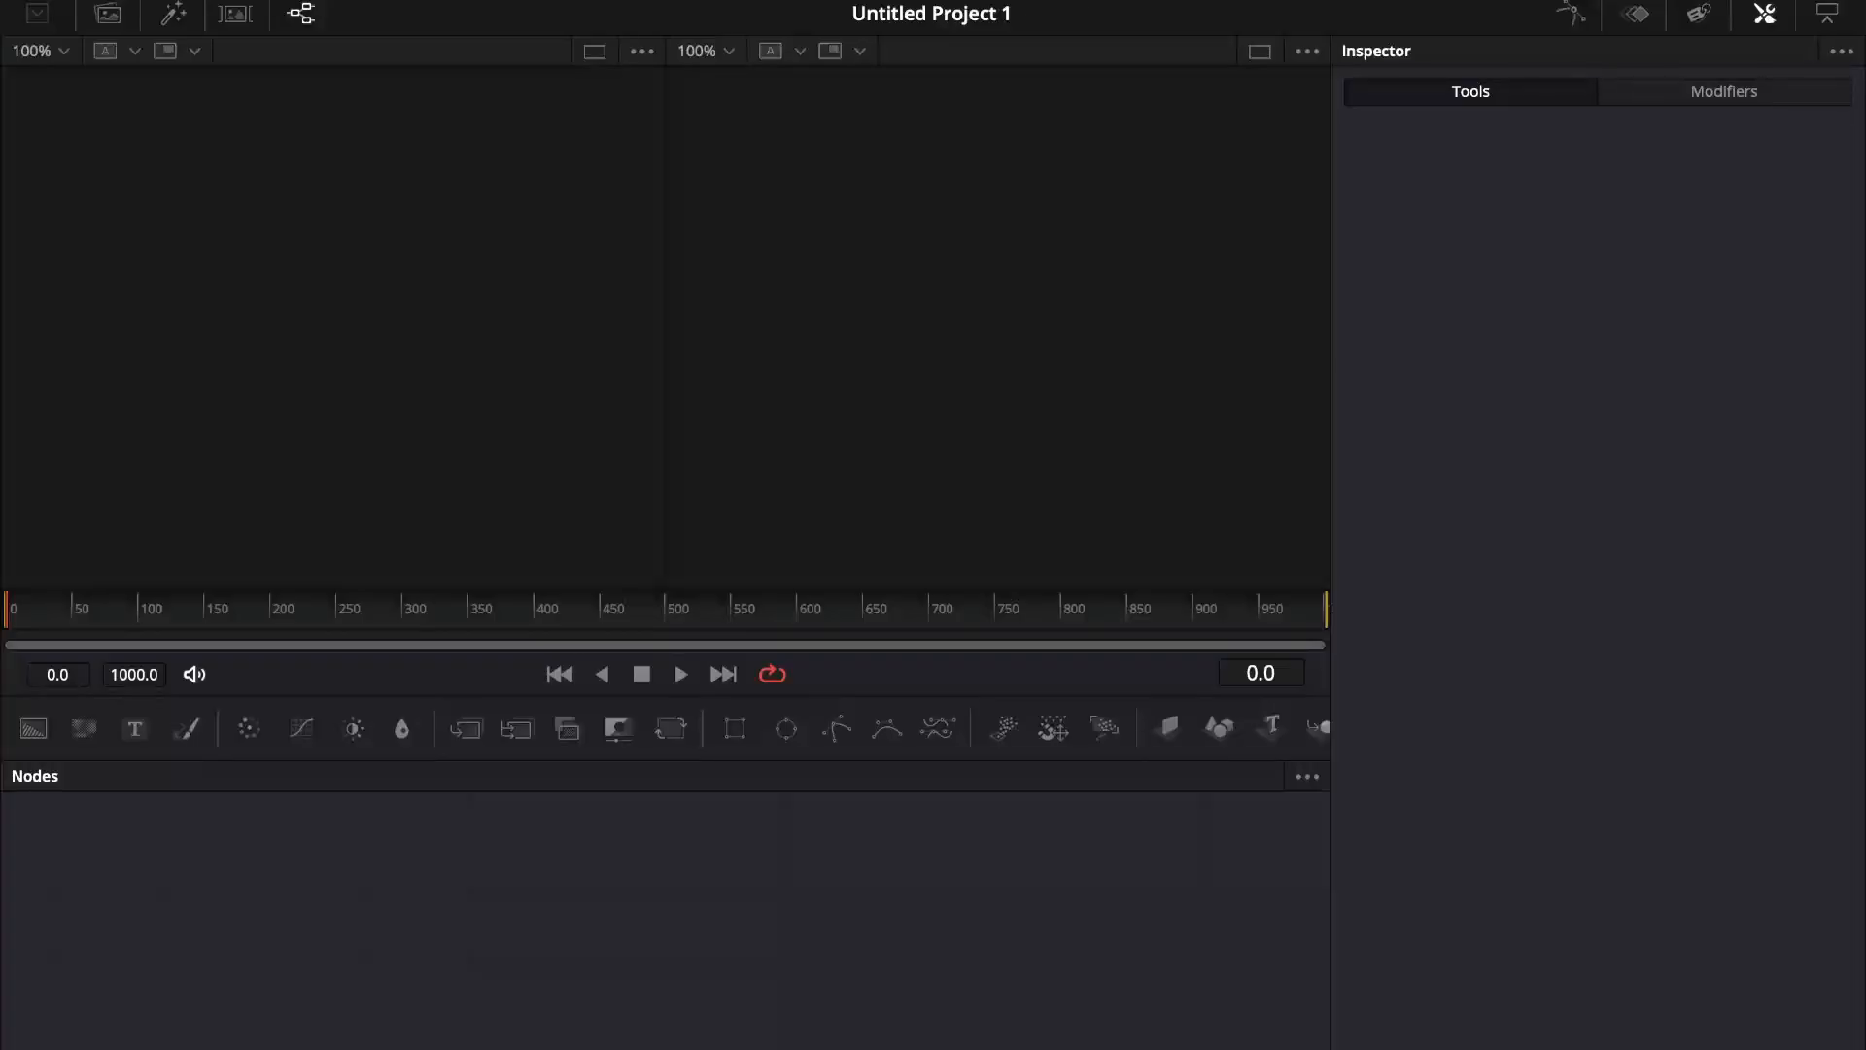
pyautogui.hotkey('shift', '6')
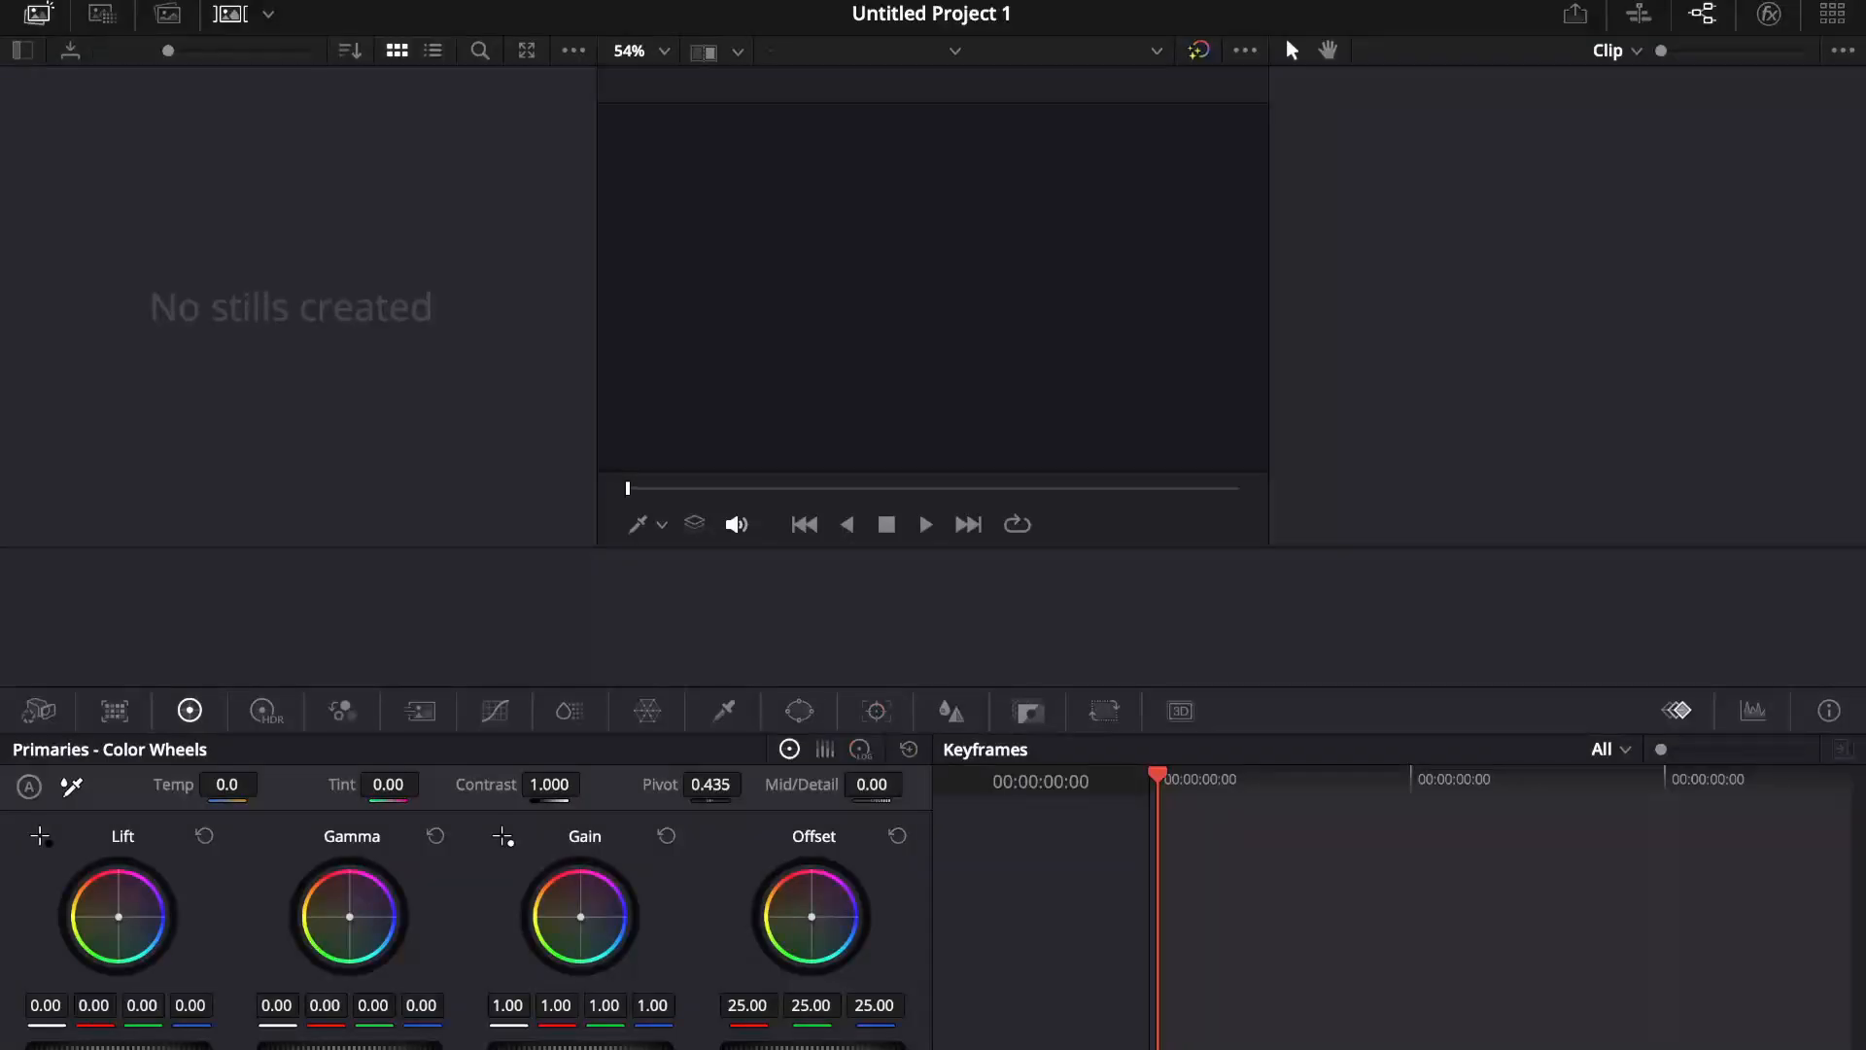
pyautogui.hotkey('shift', '7')
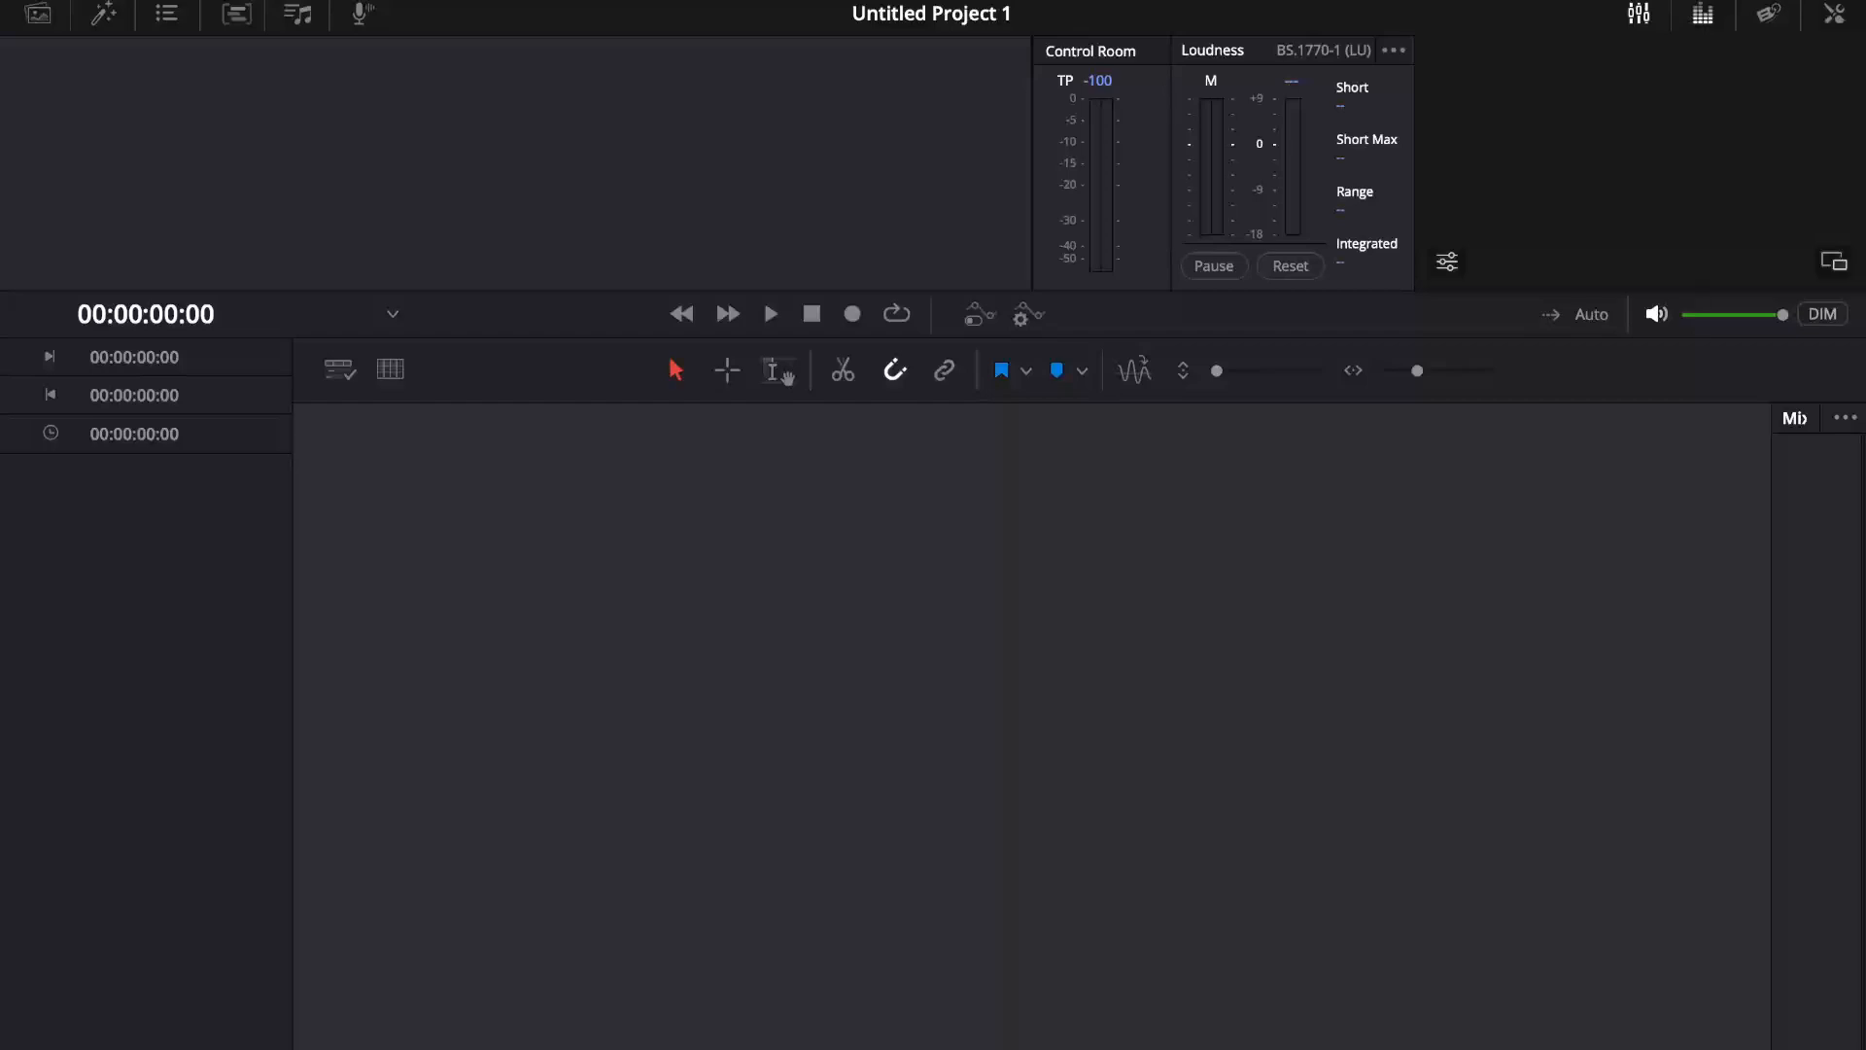
pyautogui.hotkey('shift', '8')
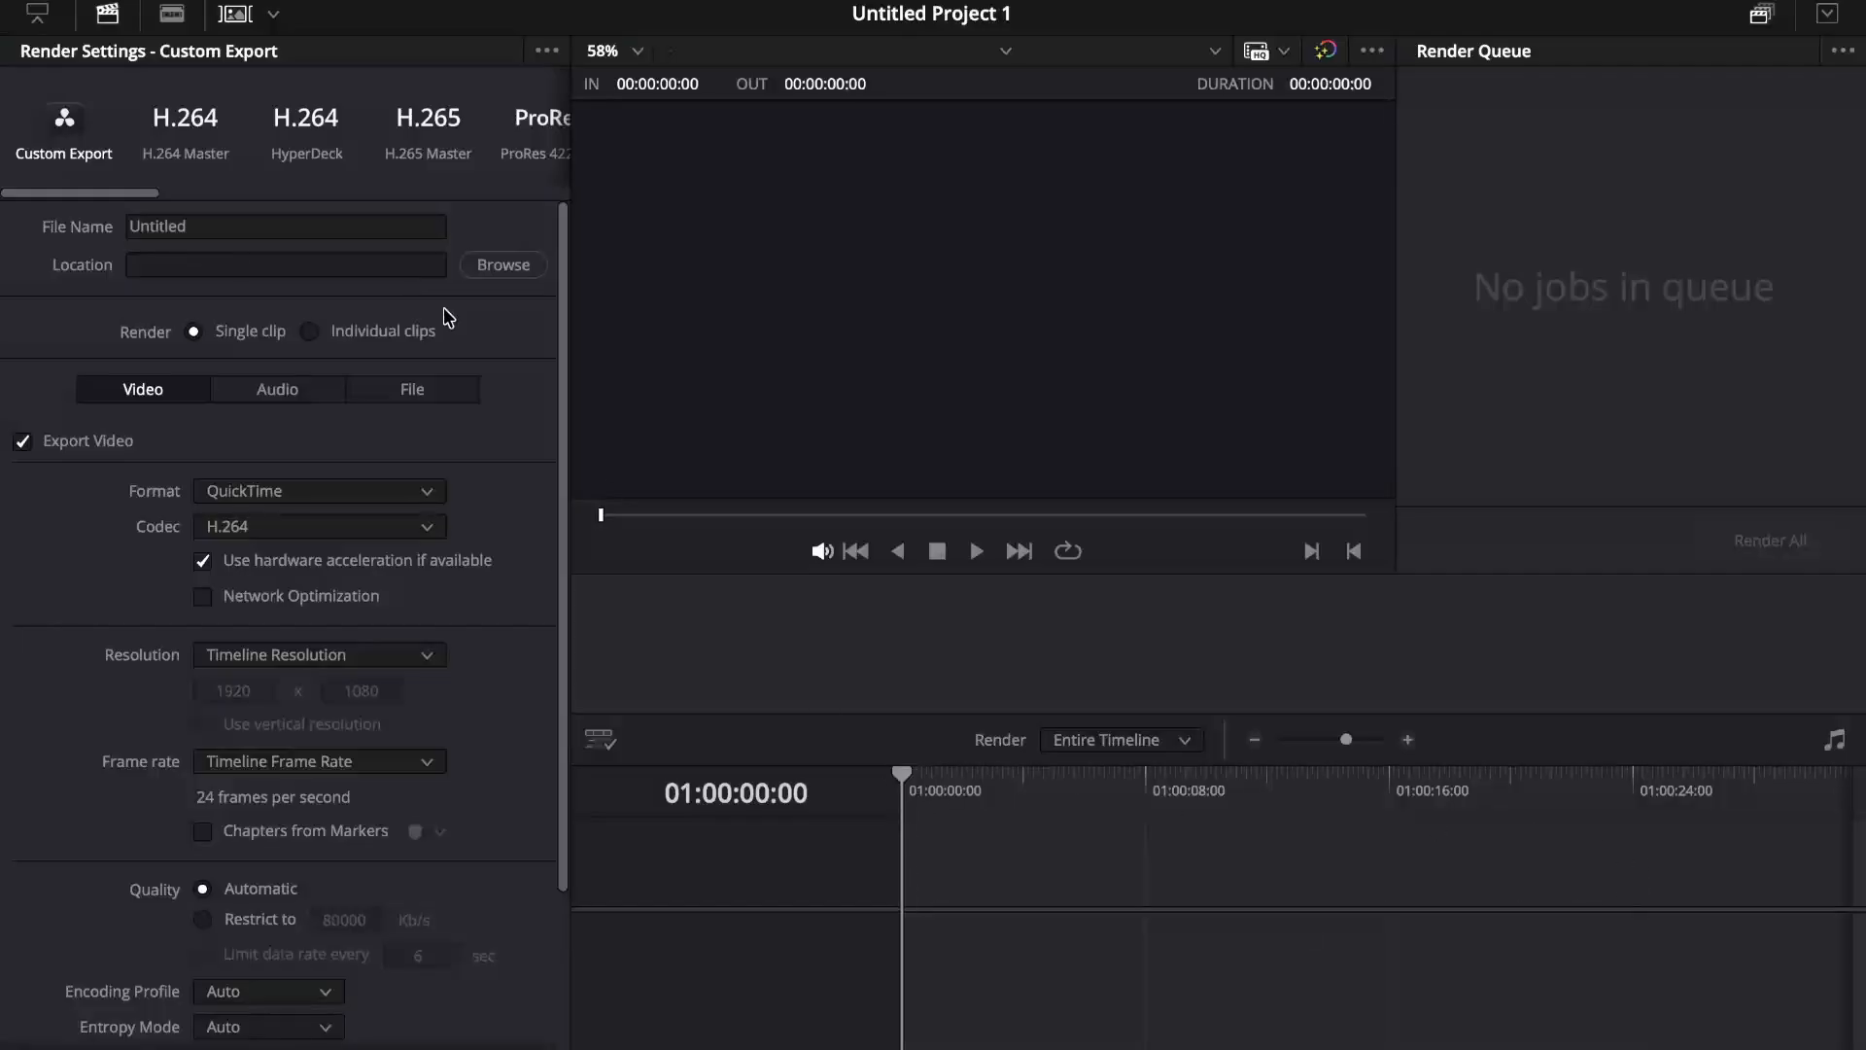
# Step: Examine the custom export render settings and the available export presets on the Deliver page
pyautogui.scroll(-2, 246, 497)
pyautogui.scroll(-2, 246, 498)
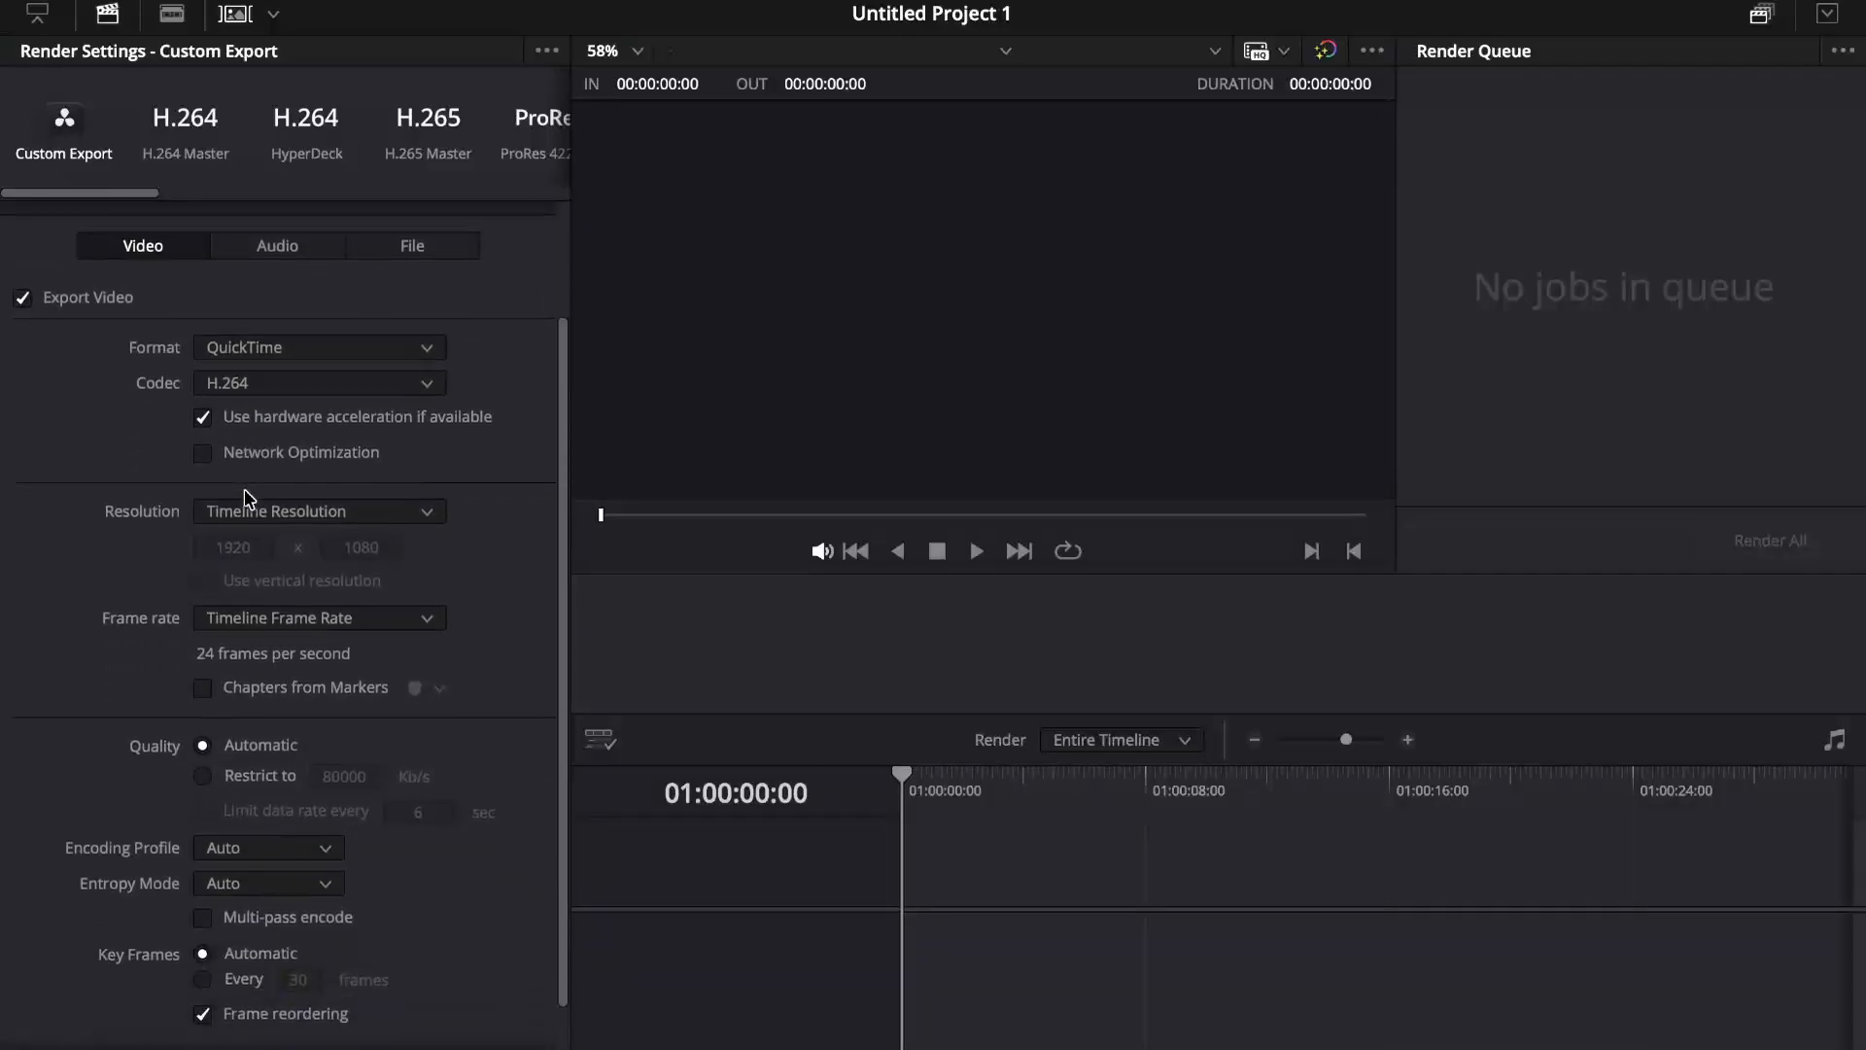
pyautogui.scroll(4, 246, 498)
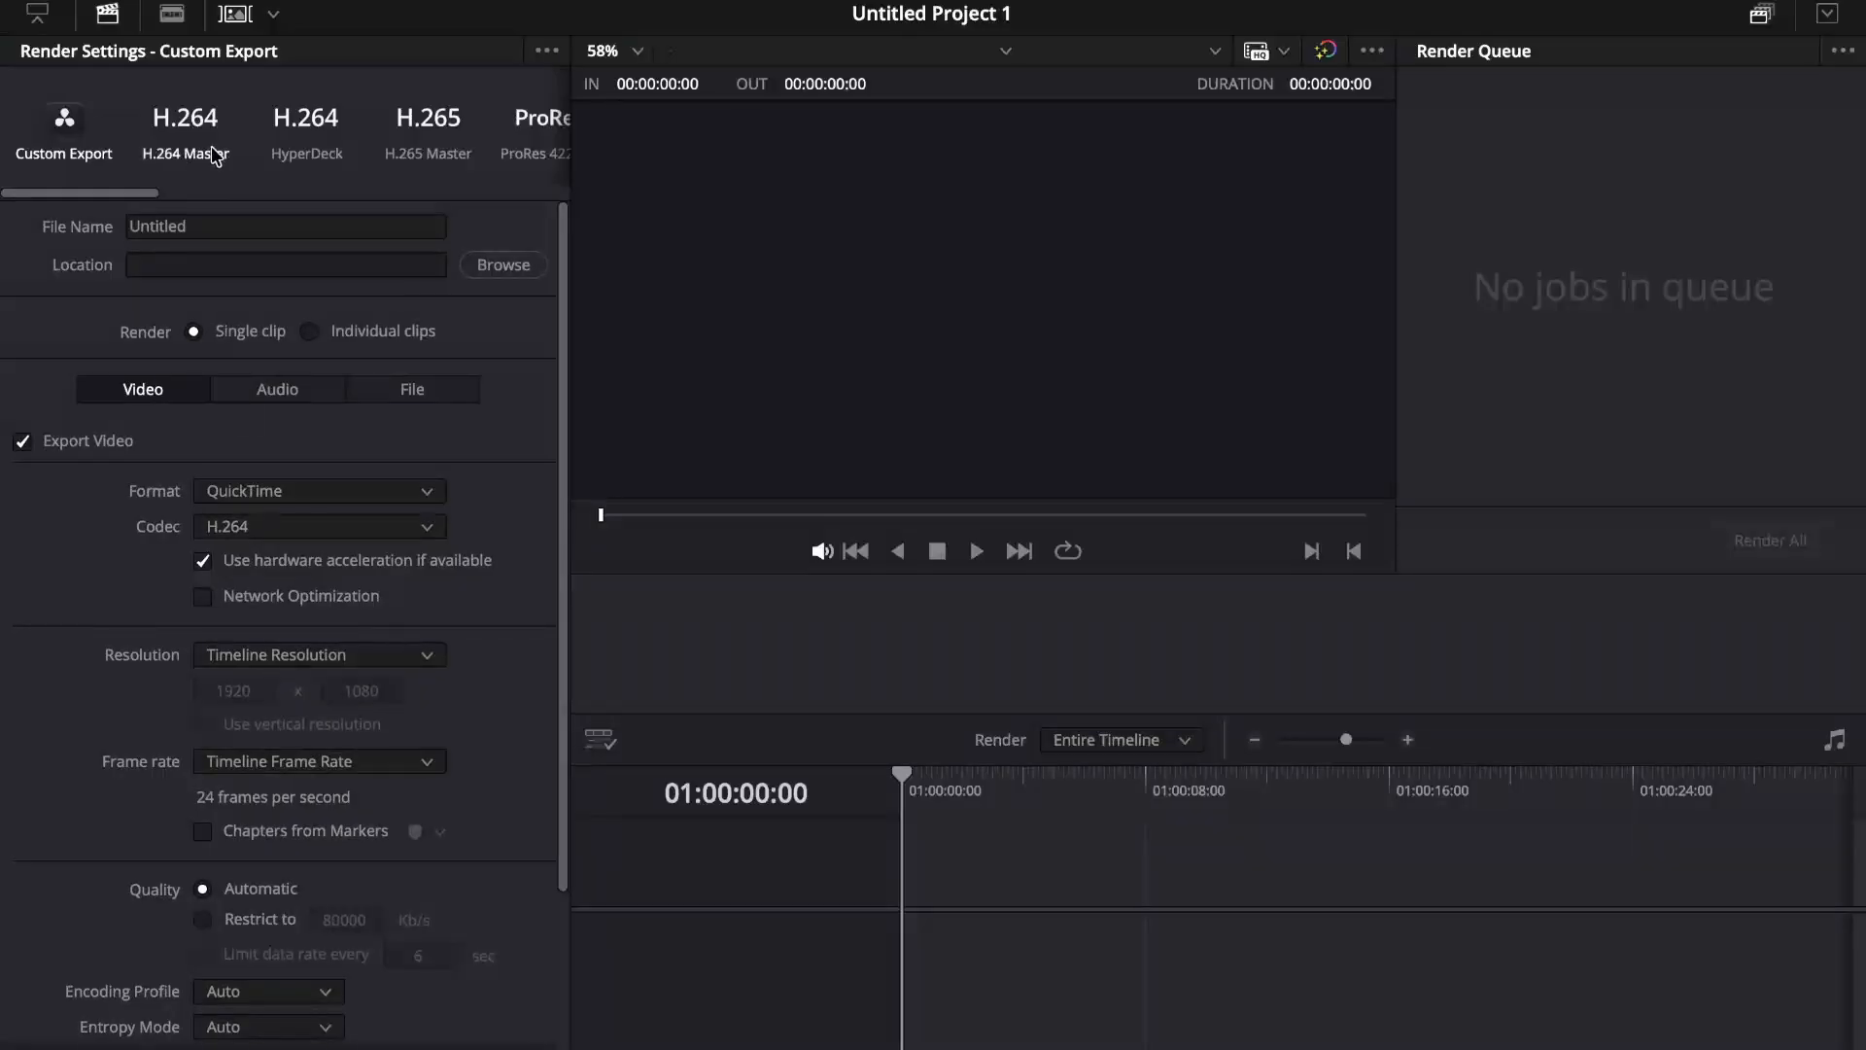
pyautogui.hscroll(5, 346, 165)
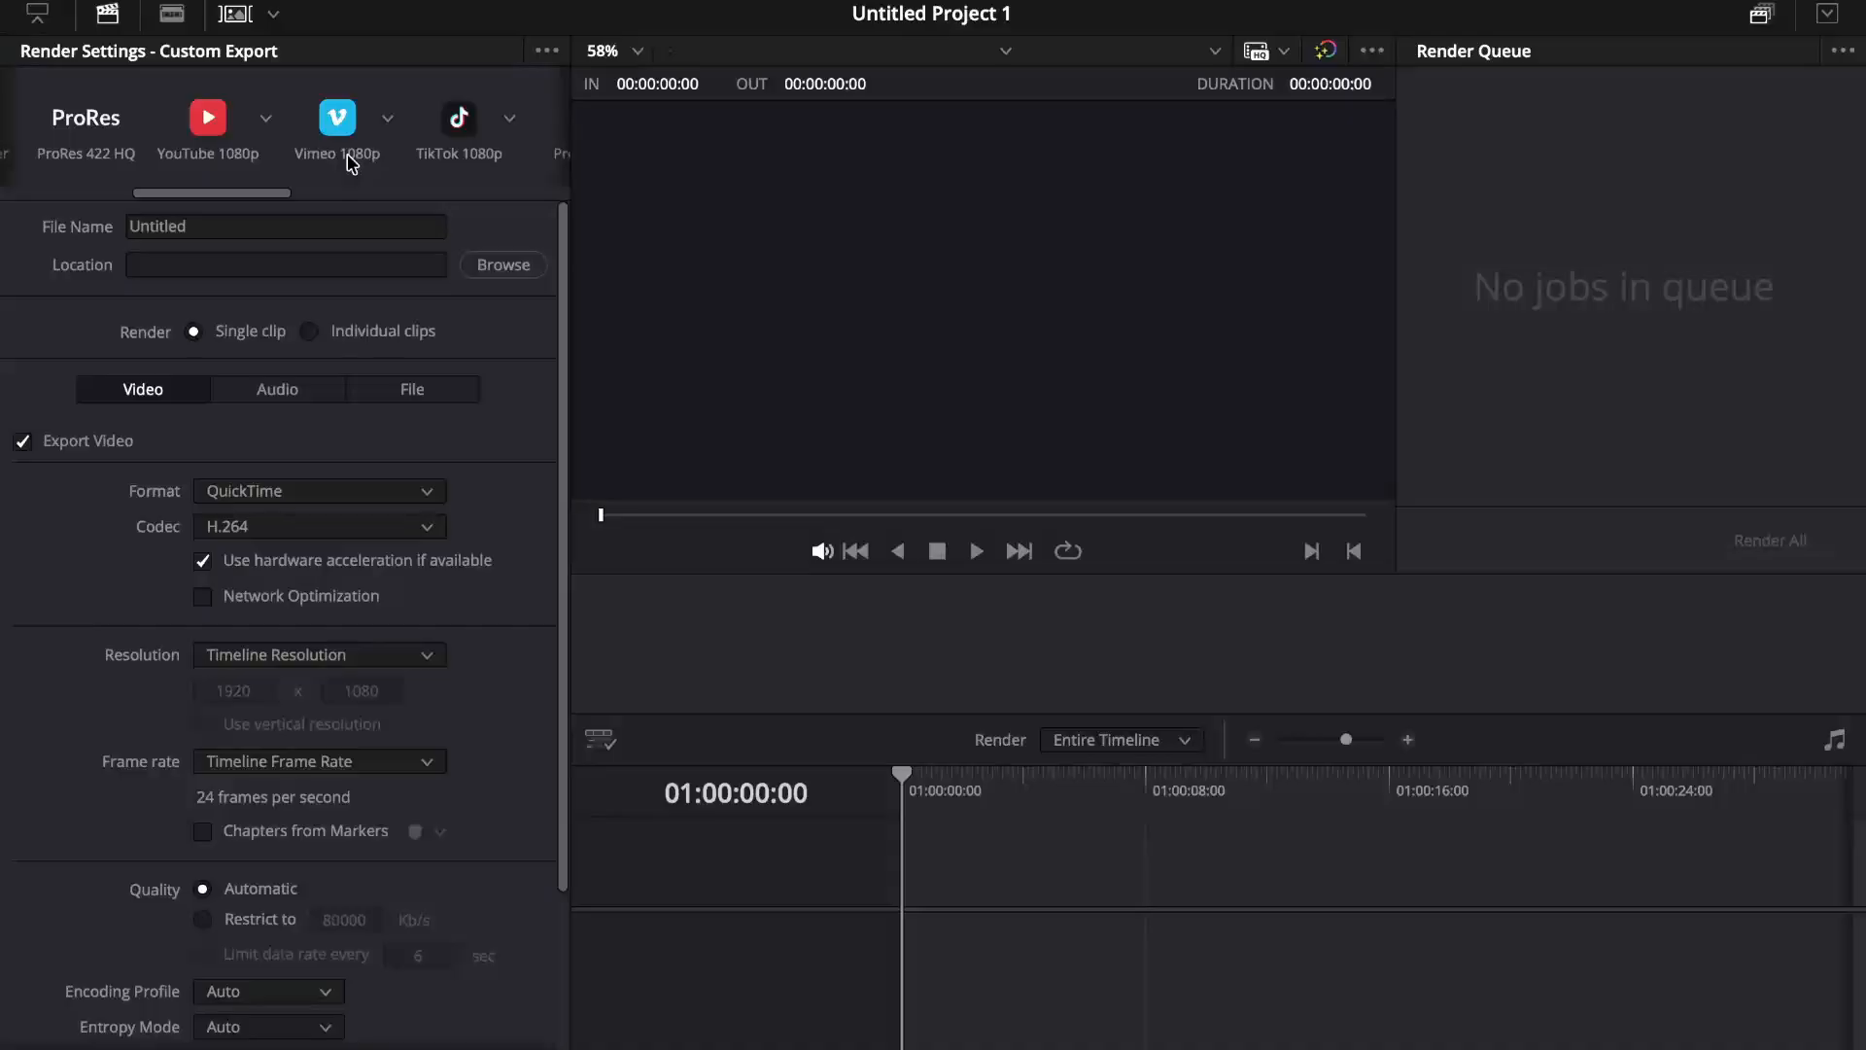
pyautogui.hscroll(5, 336, 146)
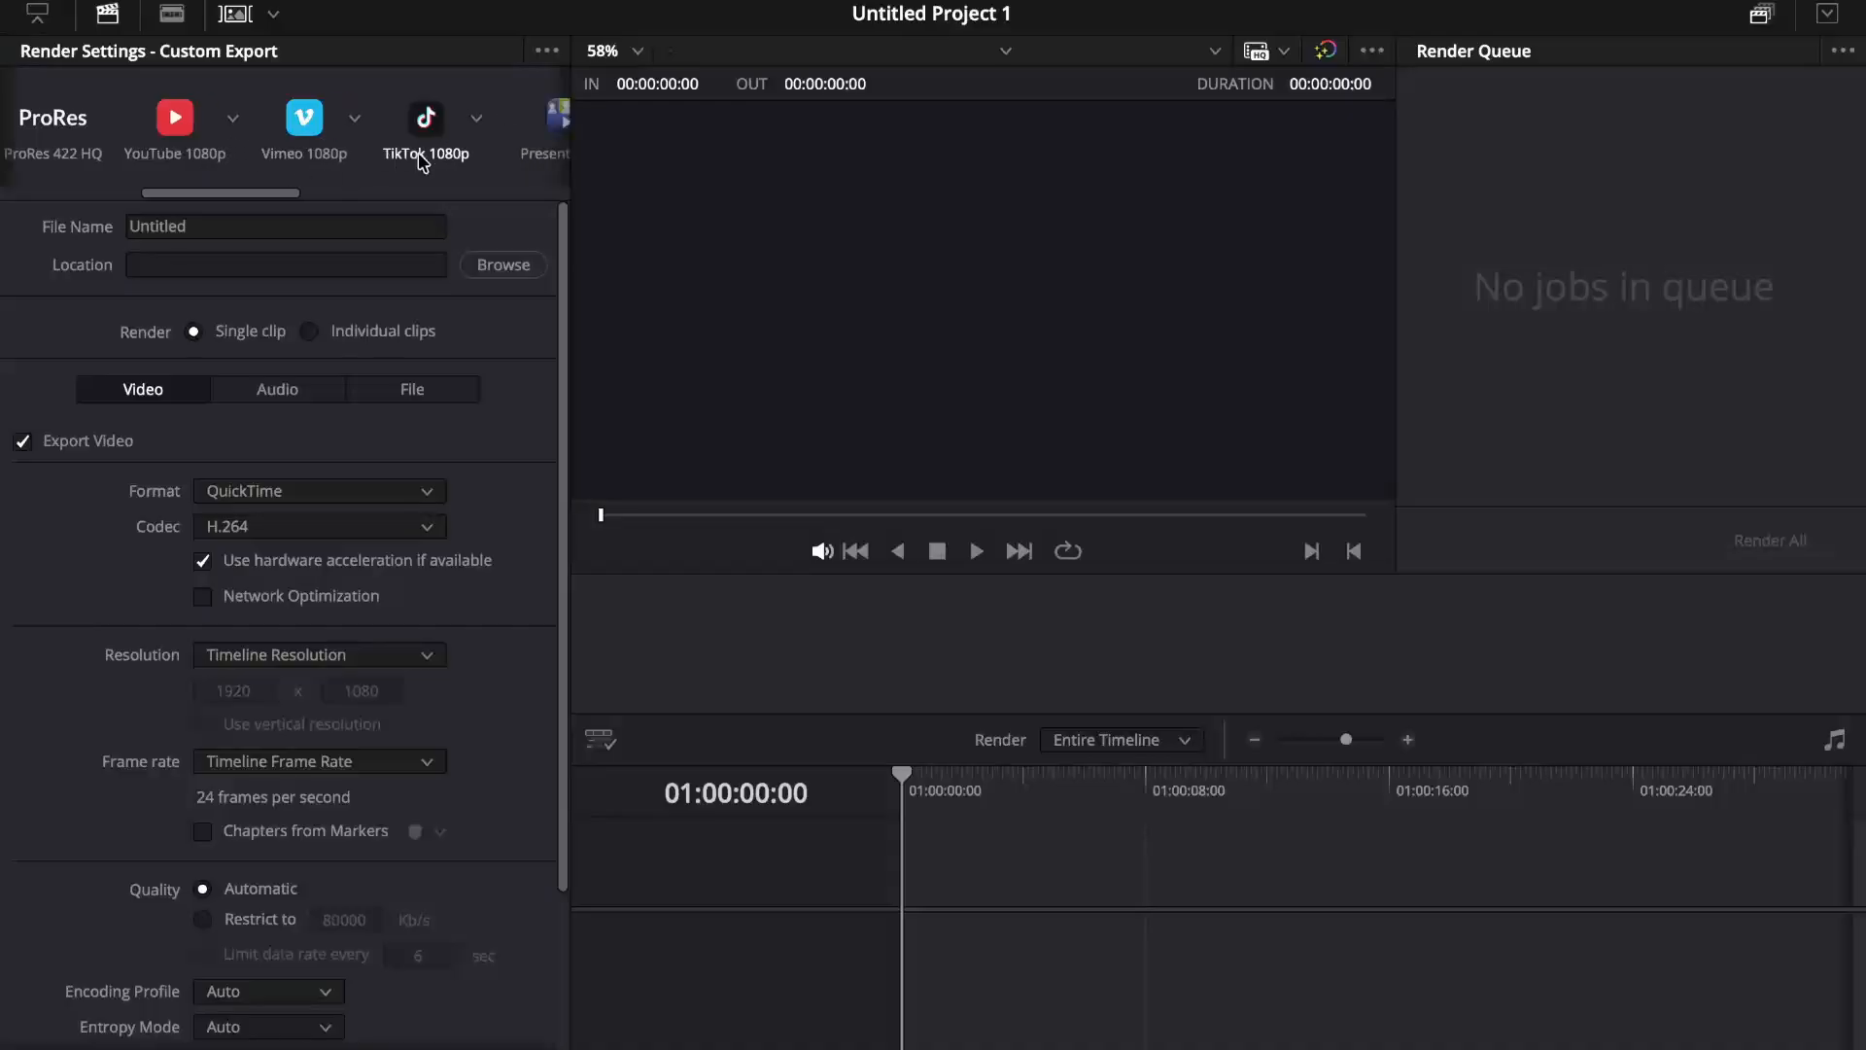
pyautogui.hscroll(5, 403, 139)
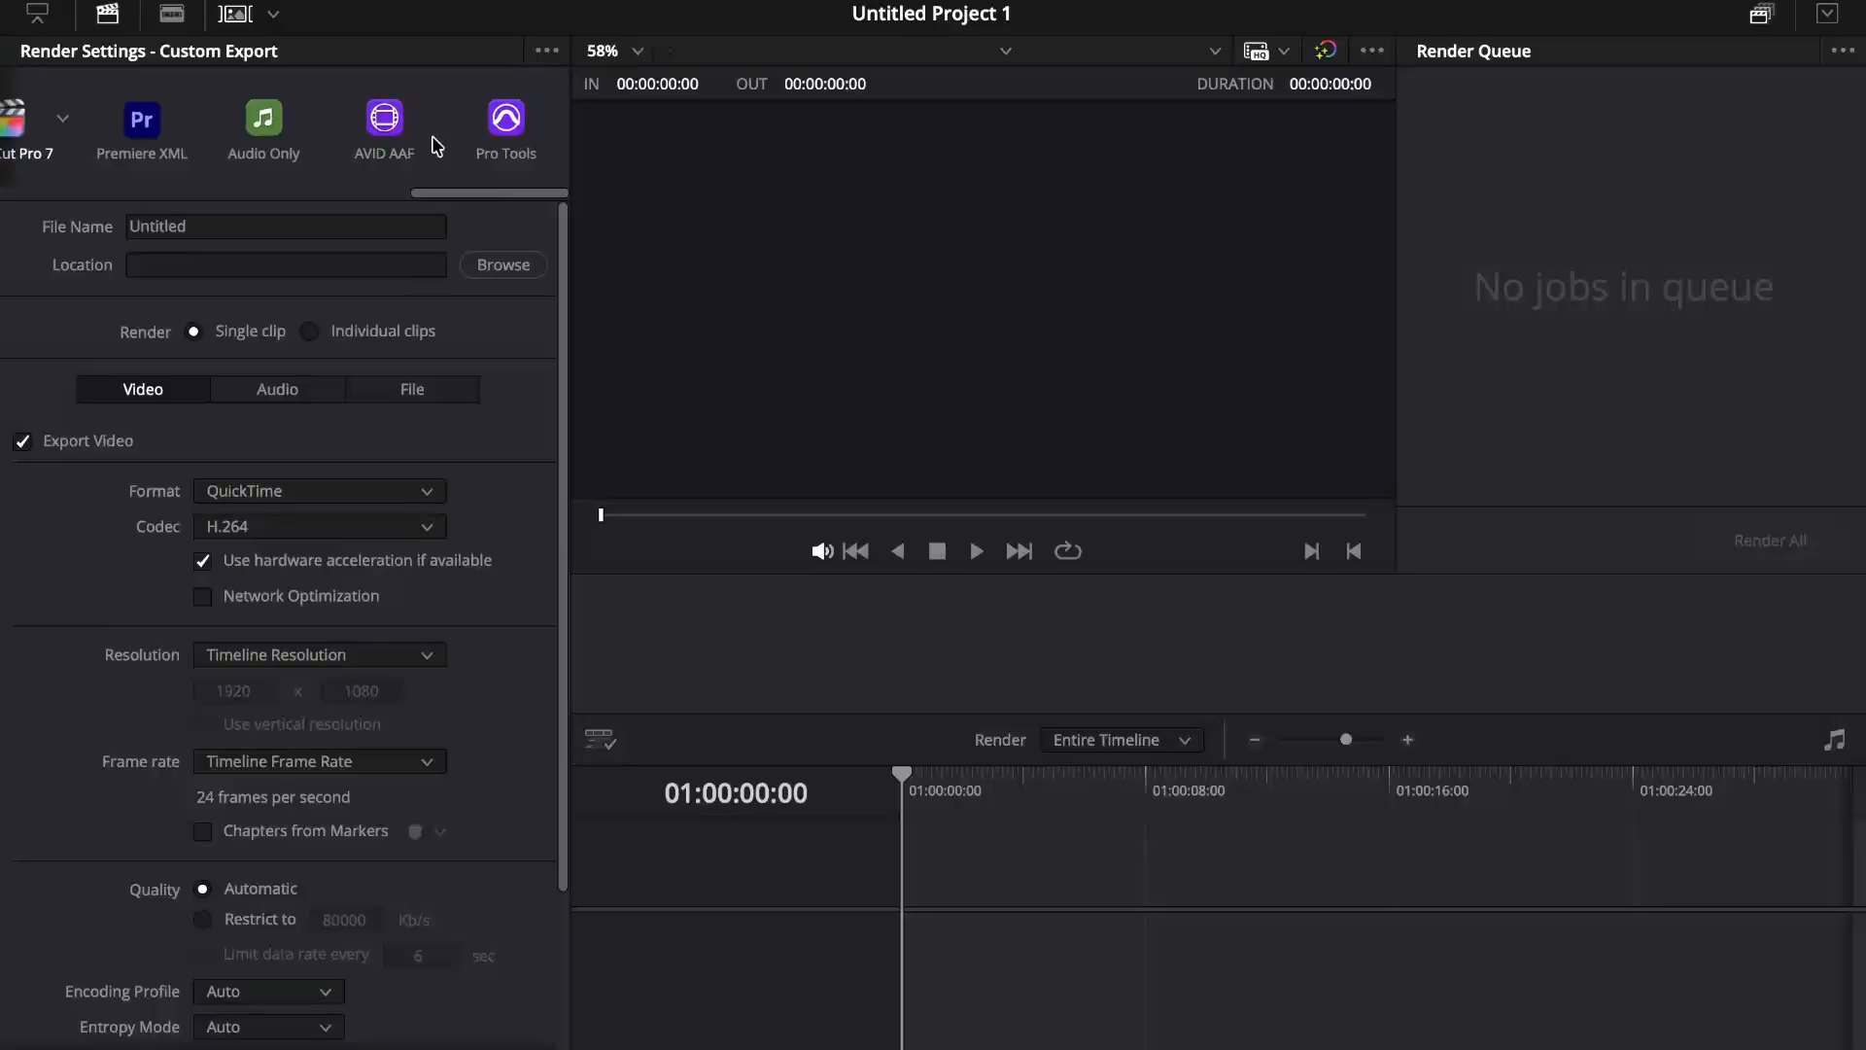
pyautogui.hscroll(-10, 433, 146)
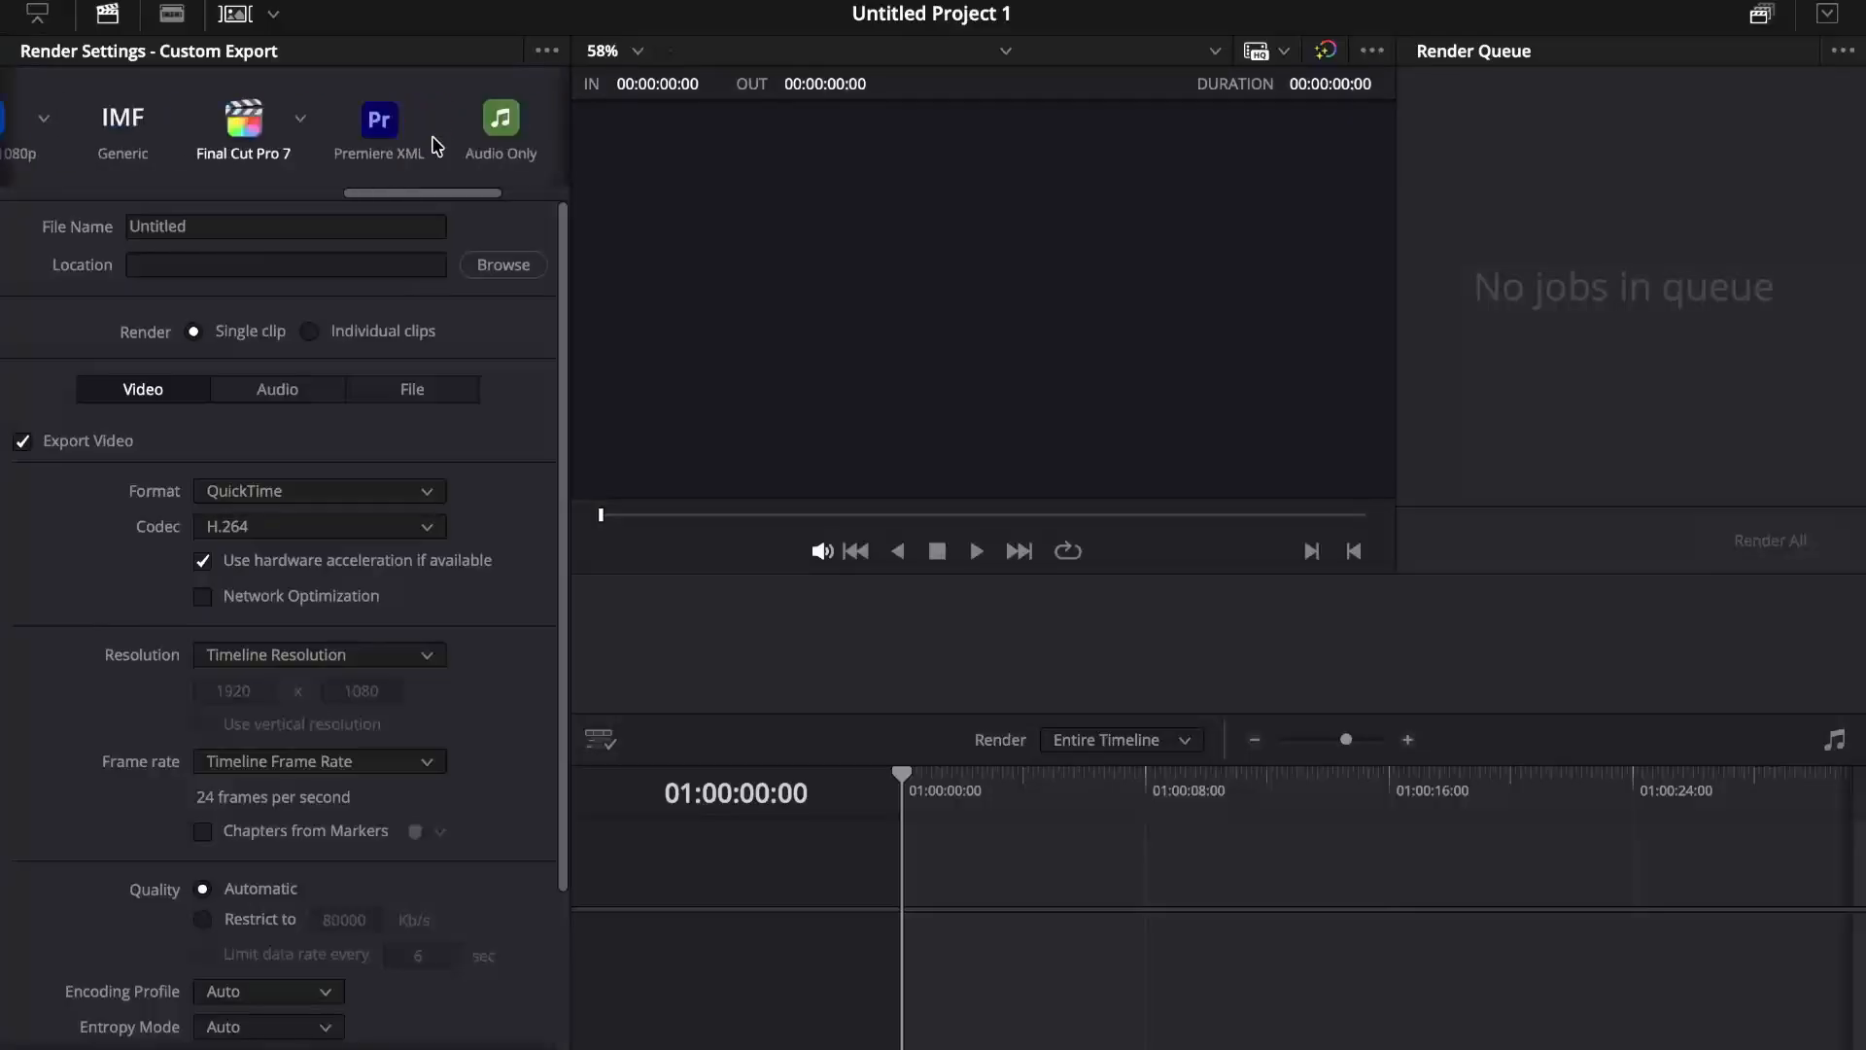
# Step: On the Media page, widen the storage folder list and browse the Library folder of Macintosh HD
pyautogui.hotkey('shift', '2')
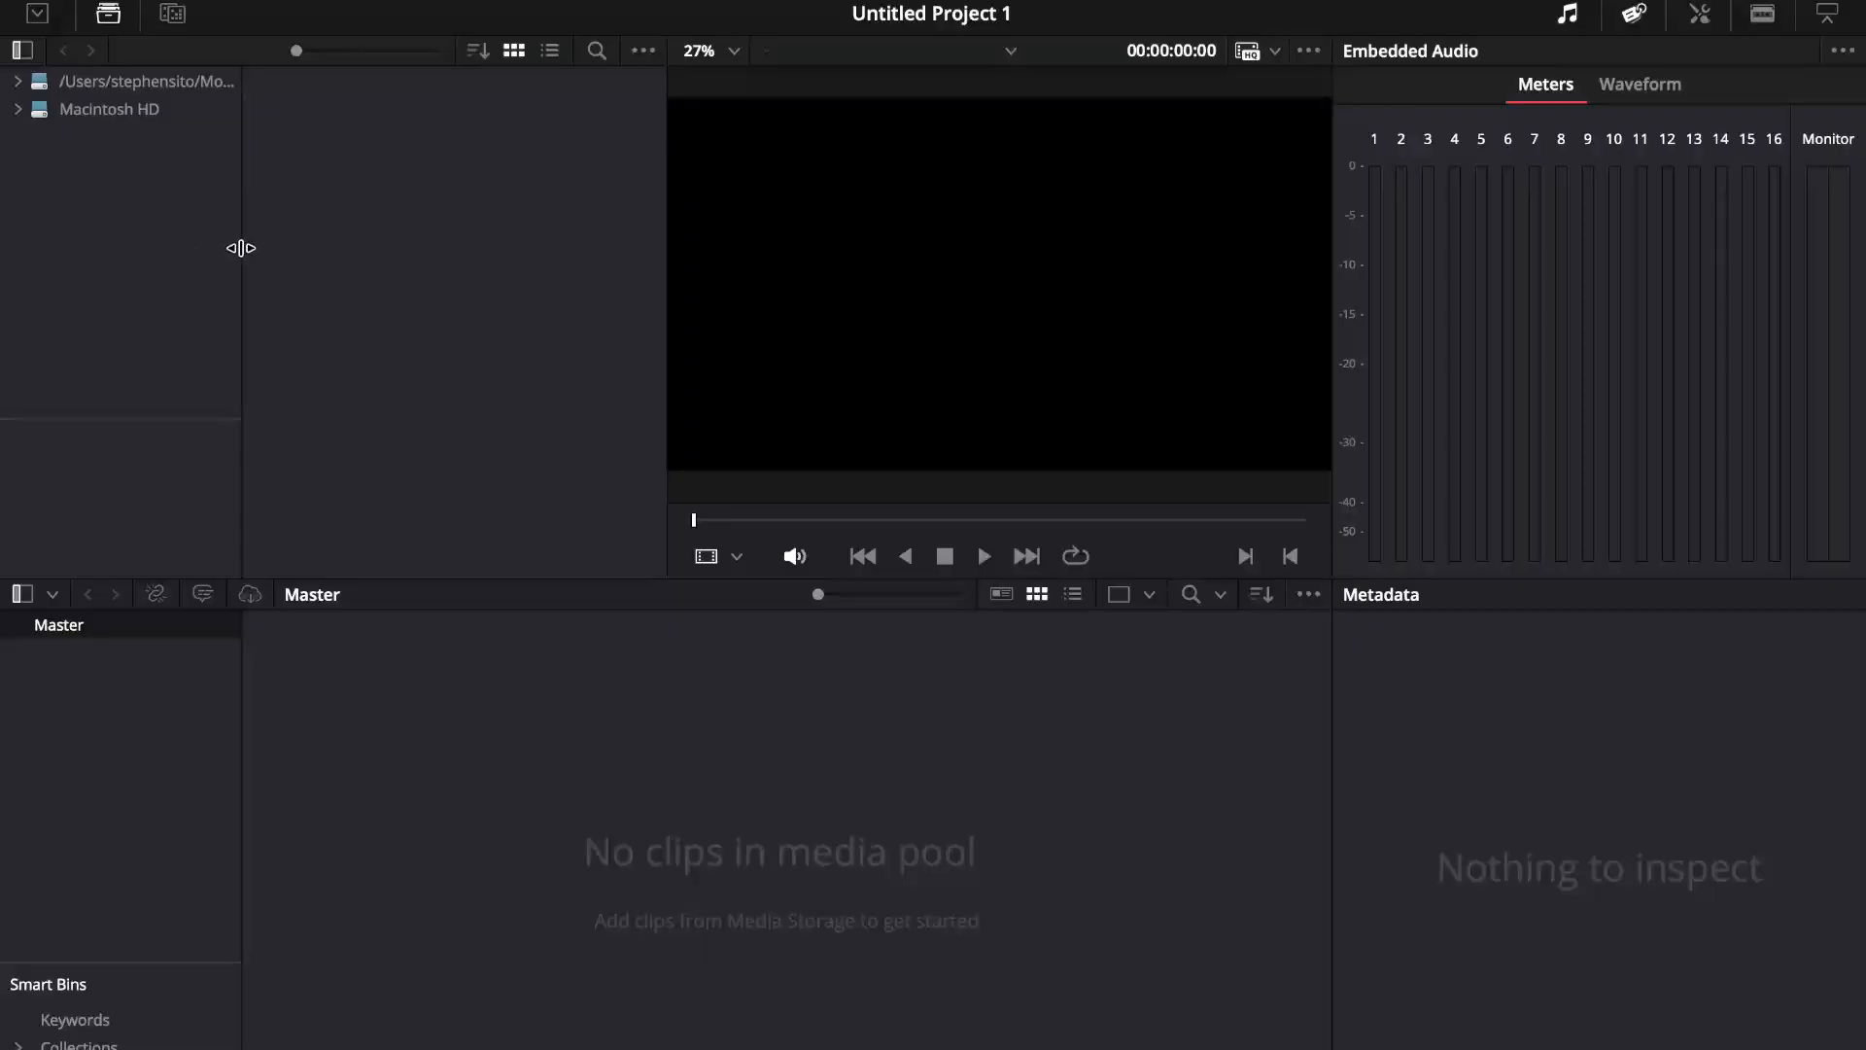
pyautogui.moveTo(238, 253); pyautogui.dragTo(311, 254)
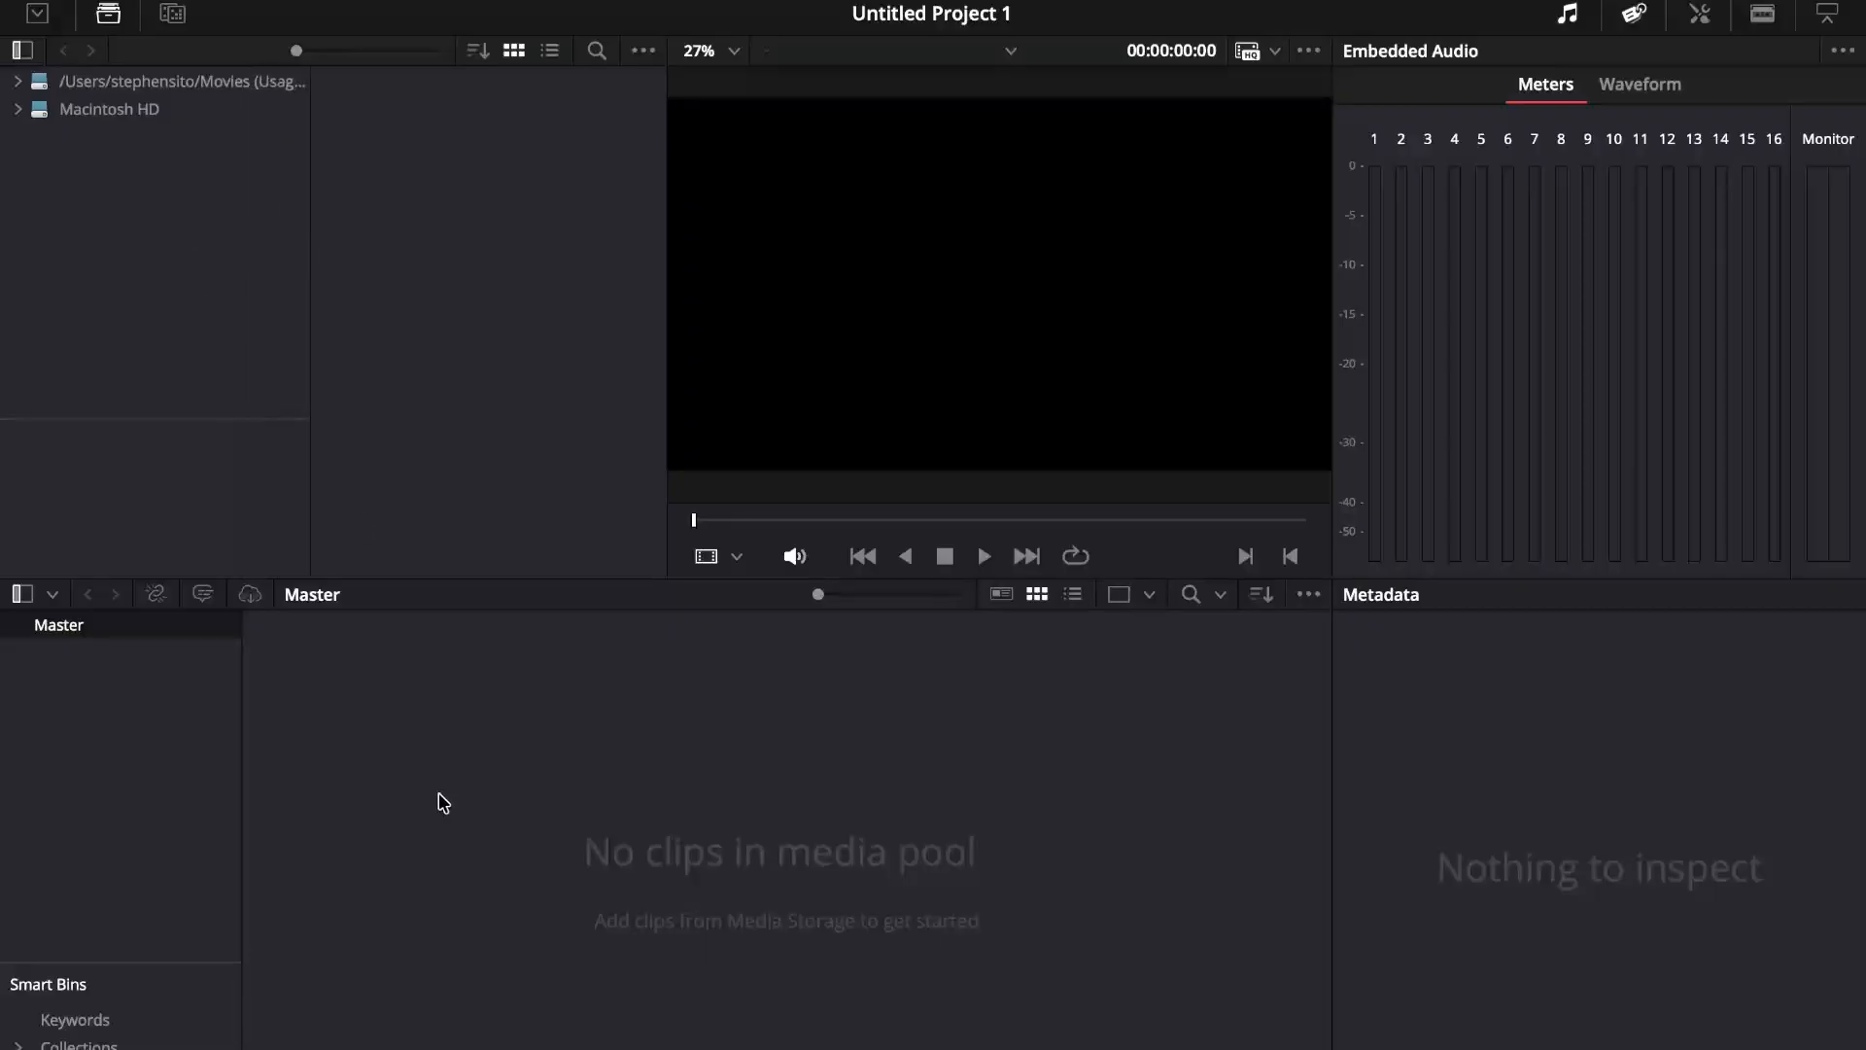
pyautogui.click(27, 109)
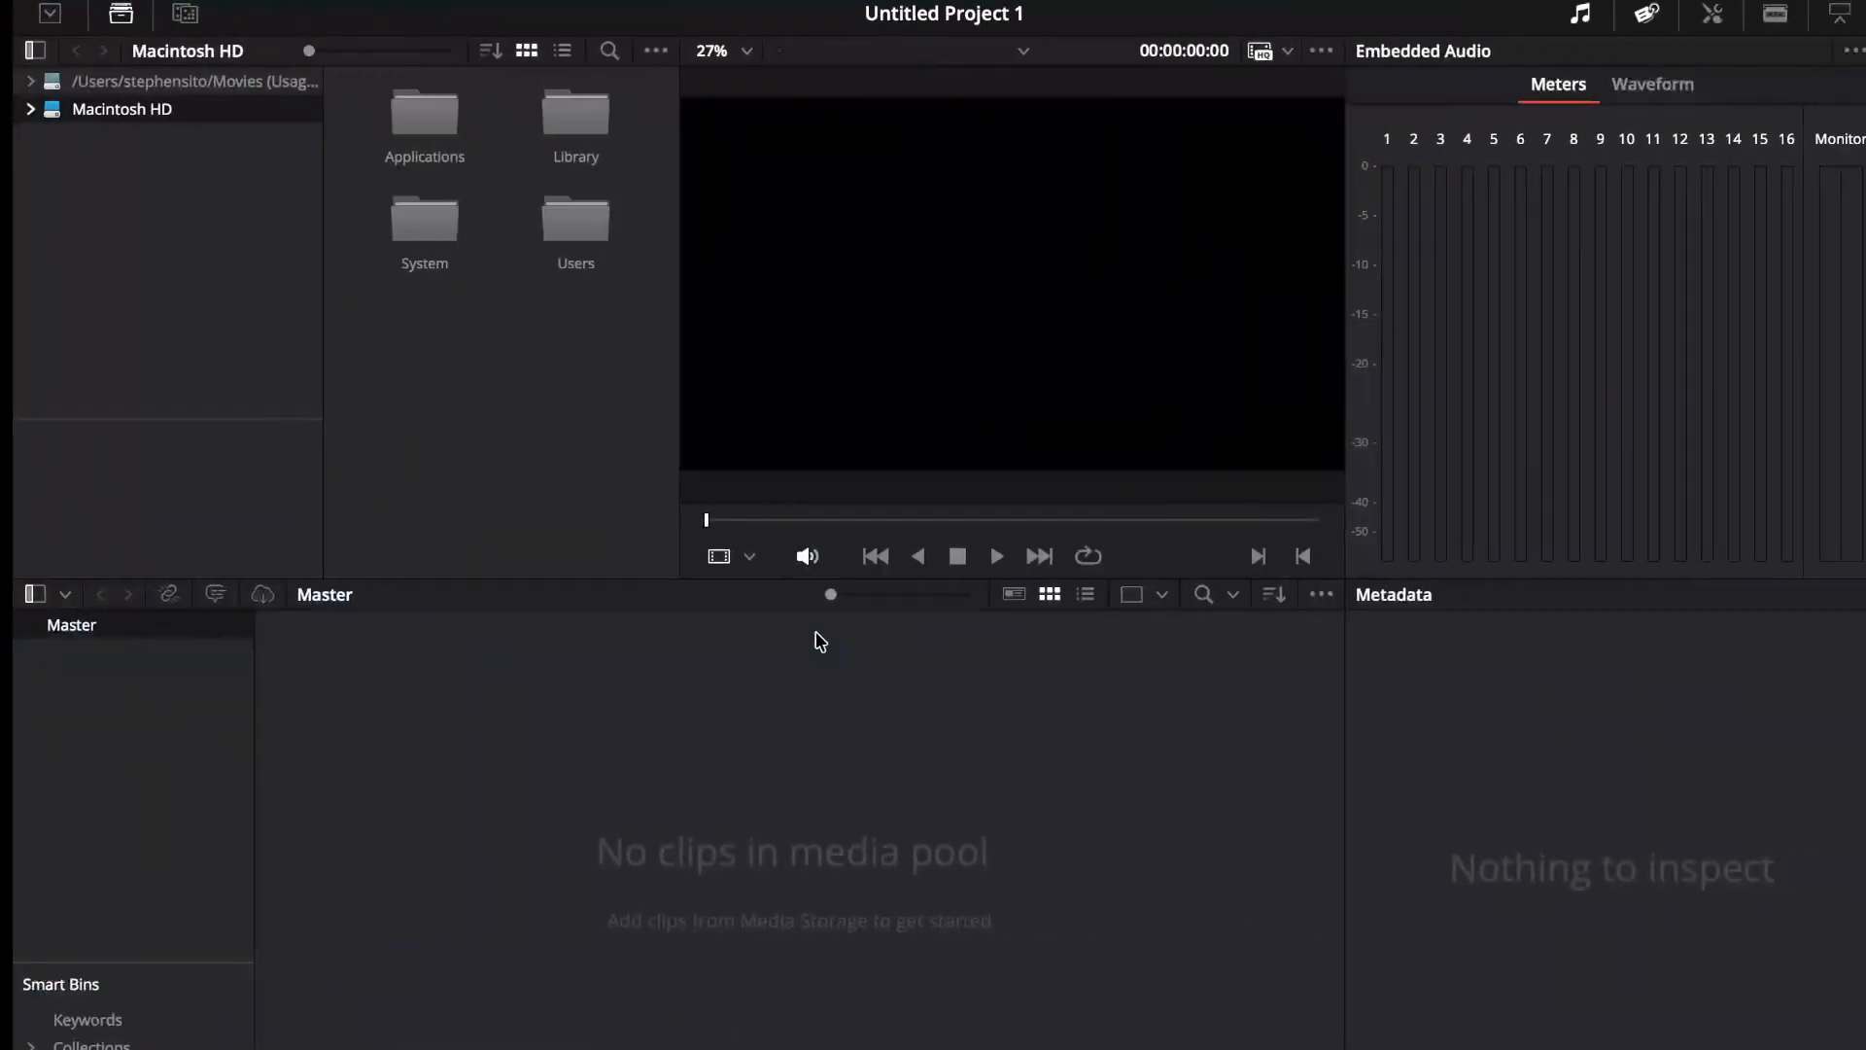
pyautogui.doubleClick(582, 125)
pyautogui.scroll(-5, 534, 312)
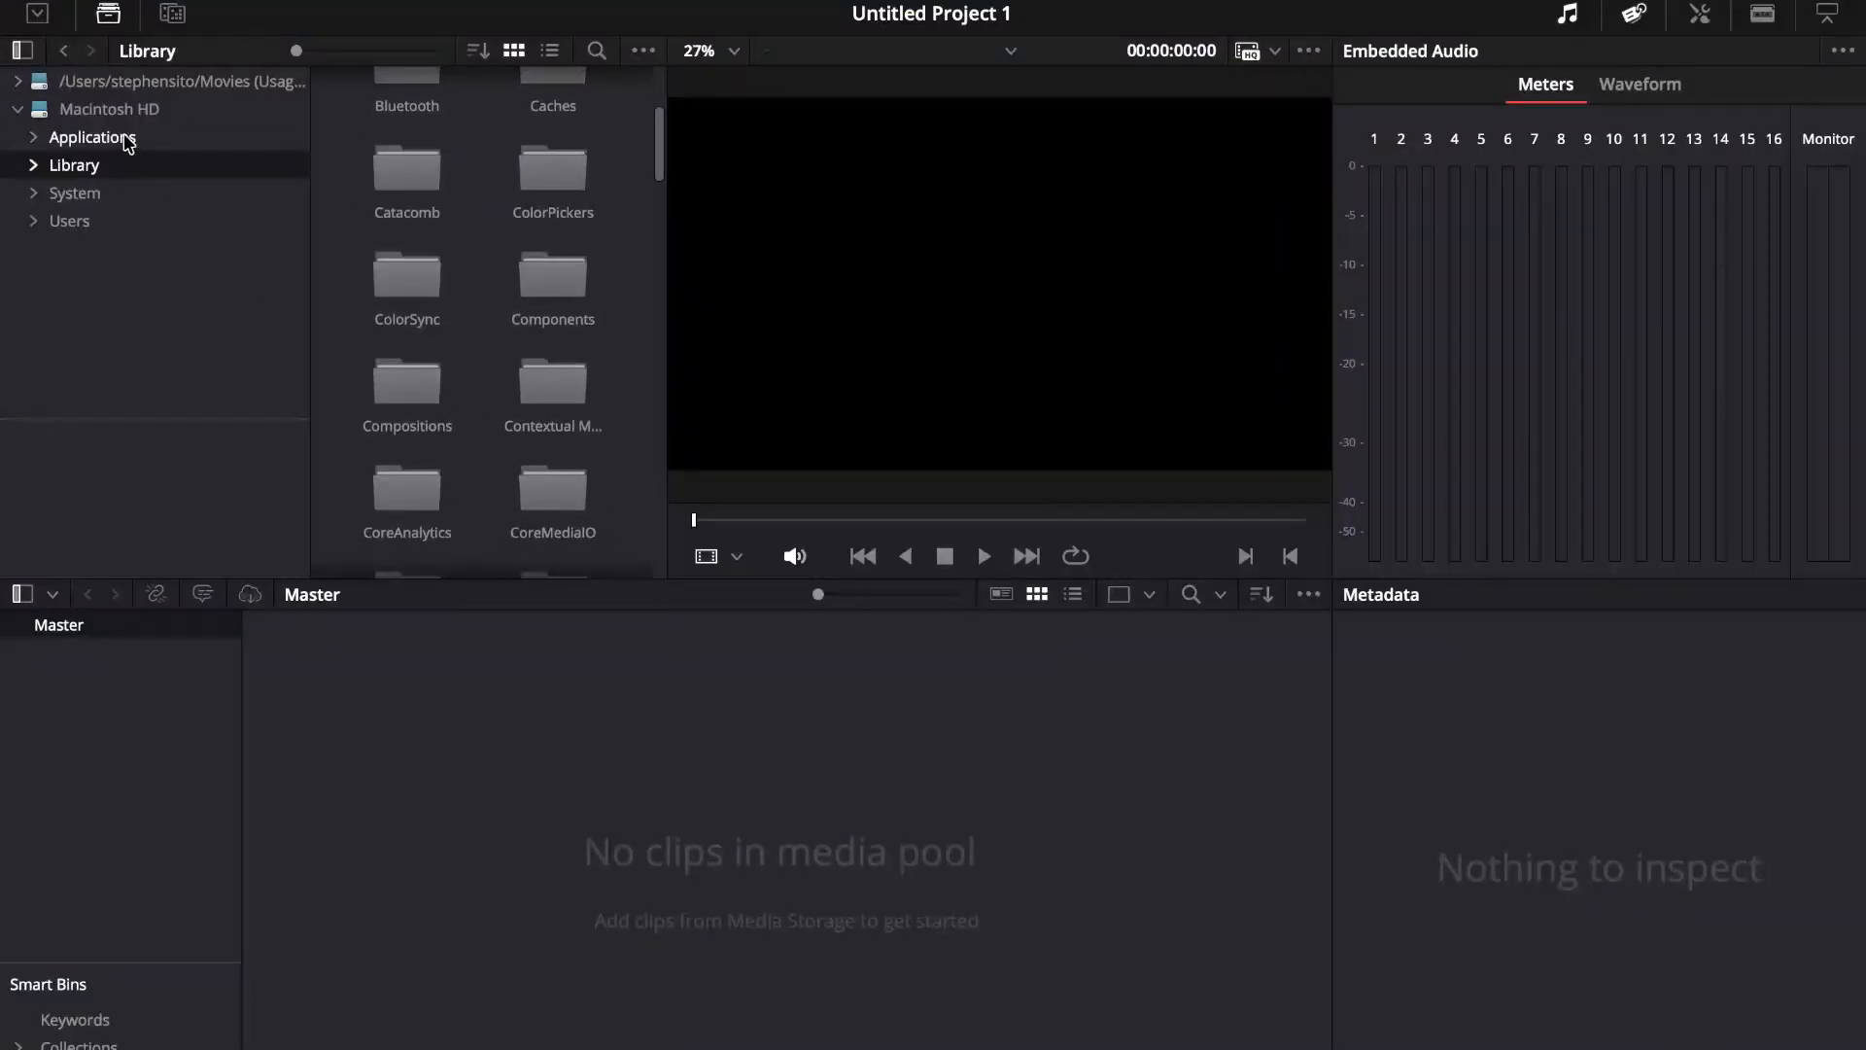
# Step: Open the user account's Downloads folder in the media storage browser and allow access to its files
pyautogui.click(33, 220)
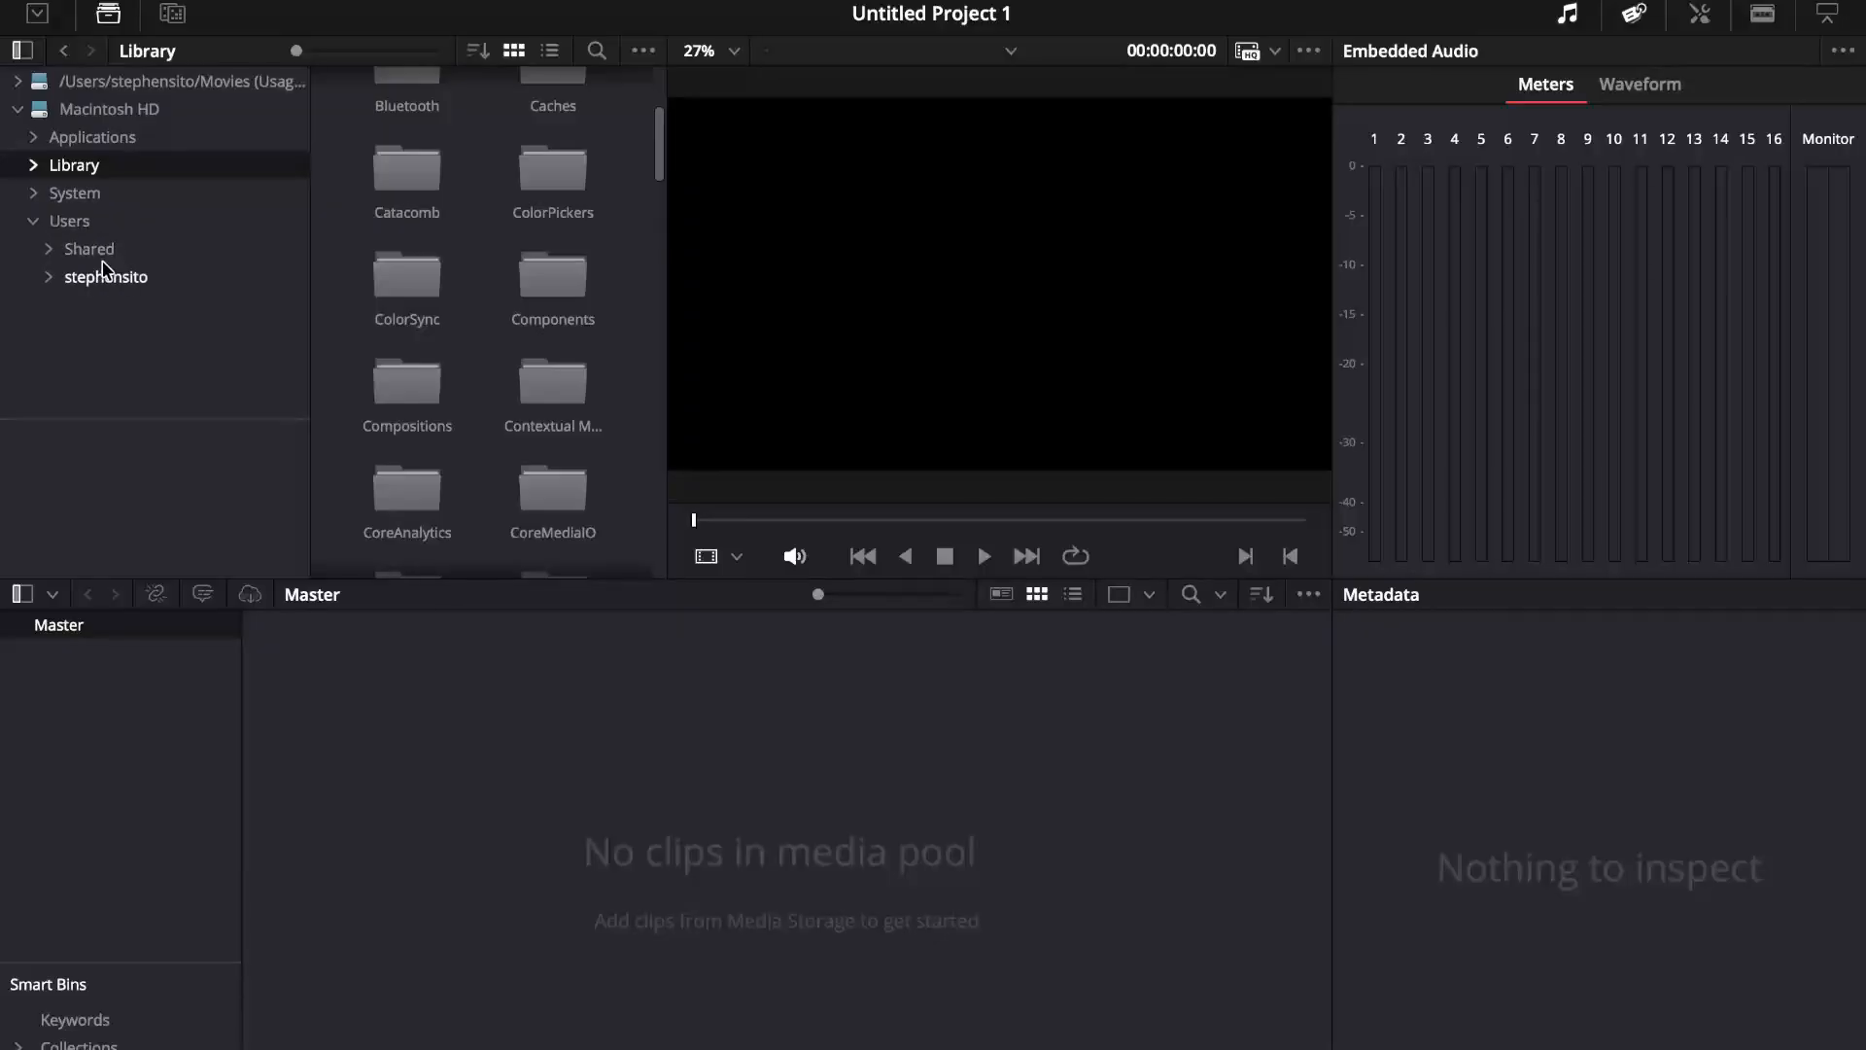
pyautogui.click(47, 277)
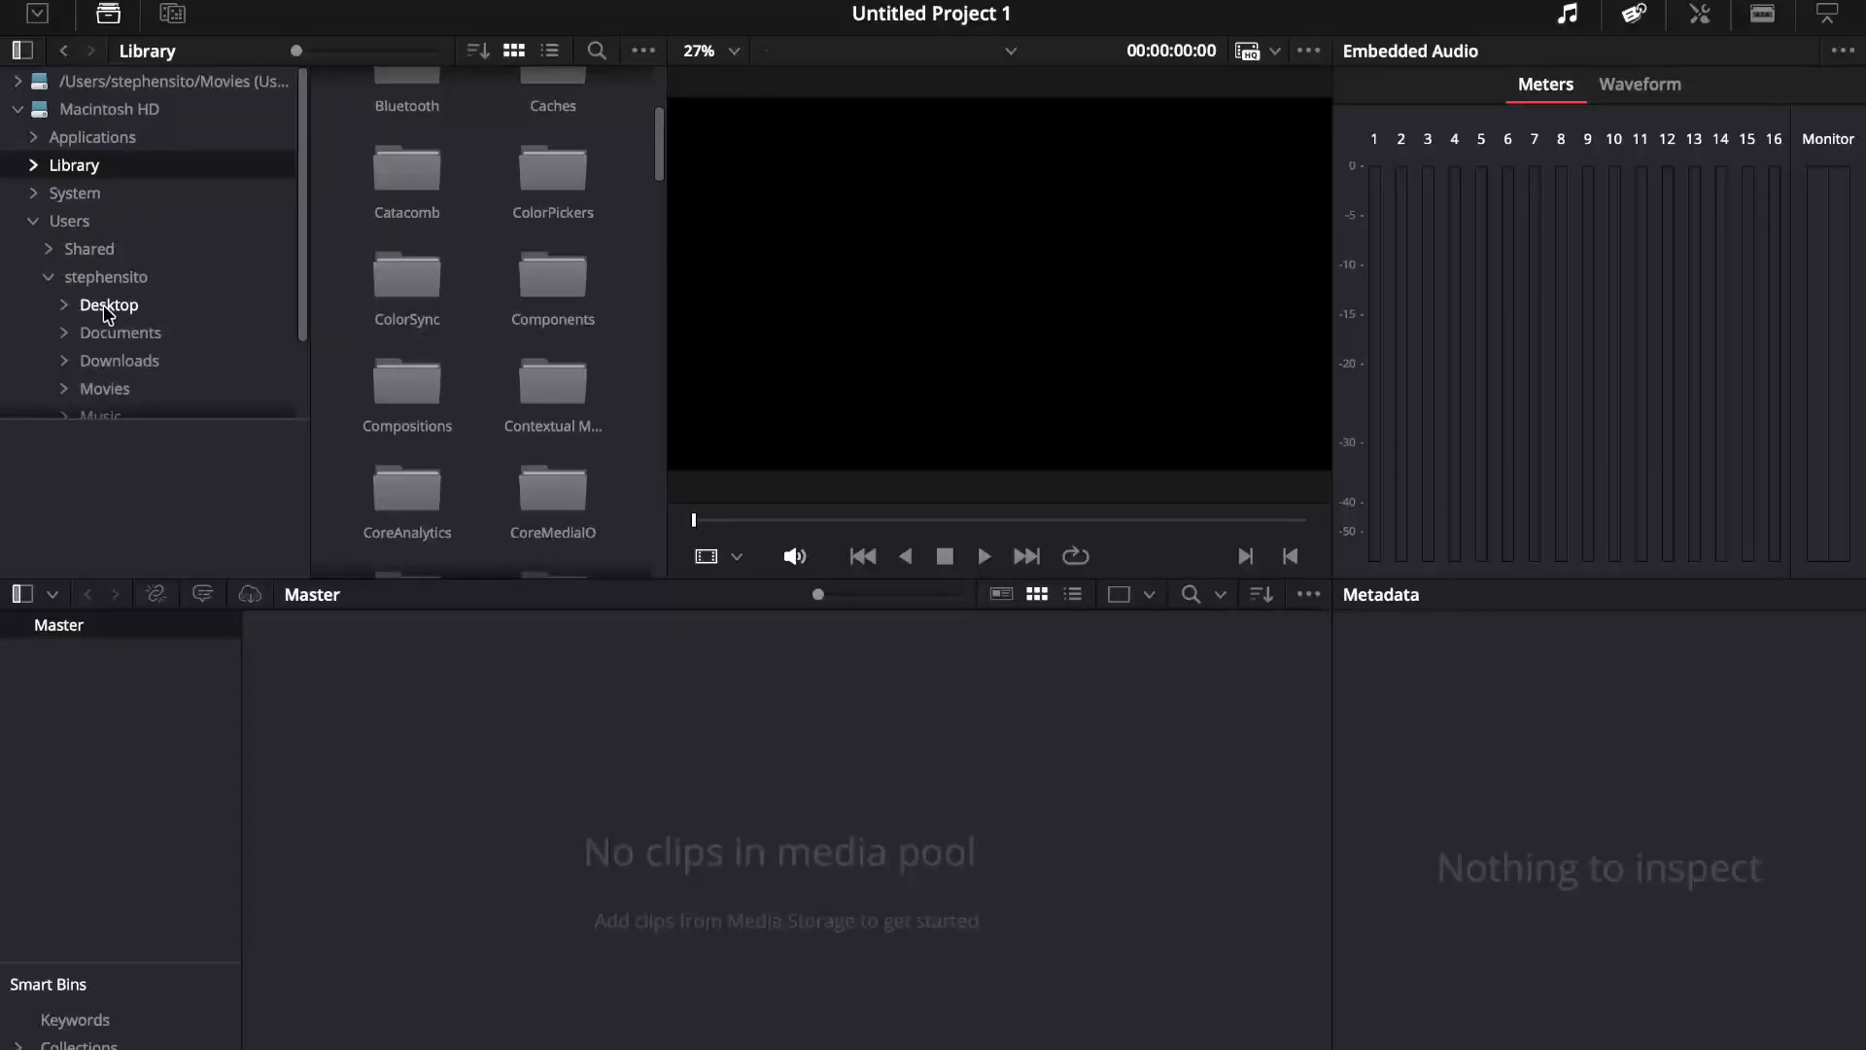
pyautogui.click(117, 361)
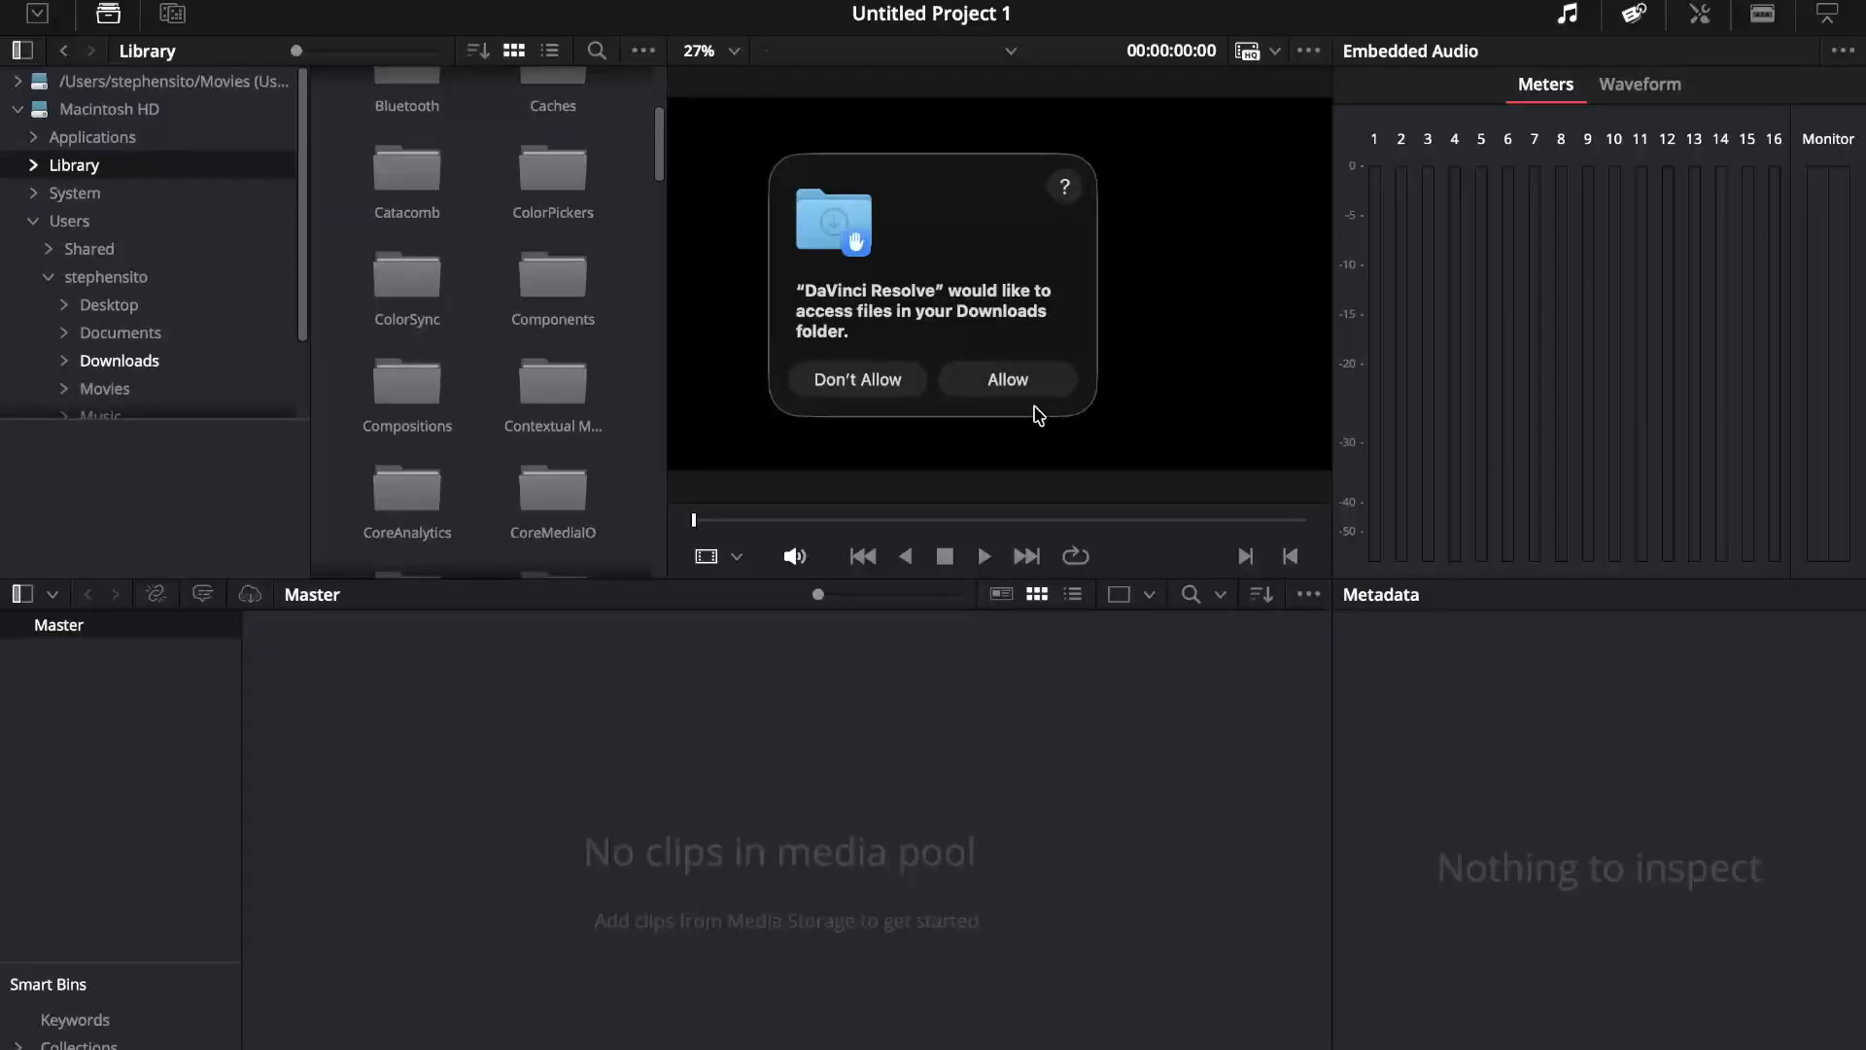
pyautogui.click(1023, 387)
pyautogui.scroll(-5, 621, 379)
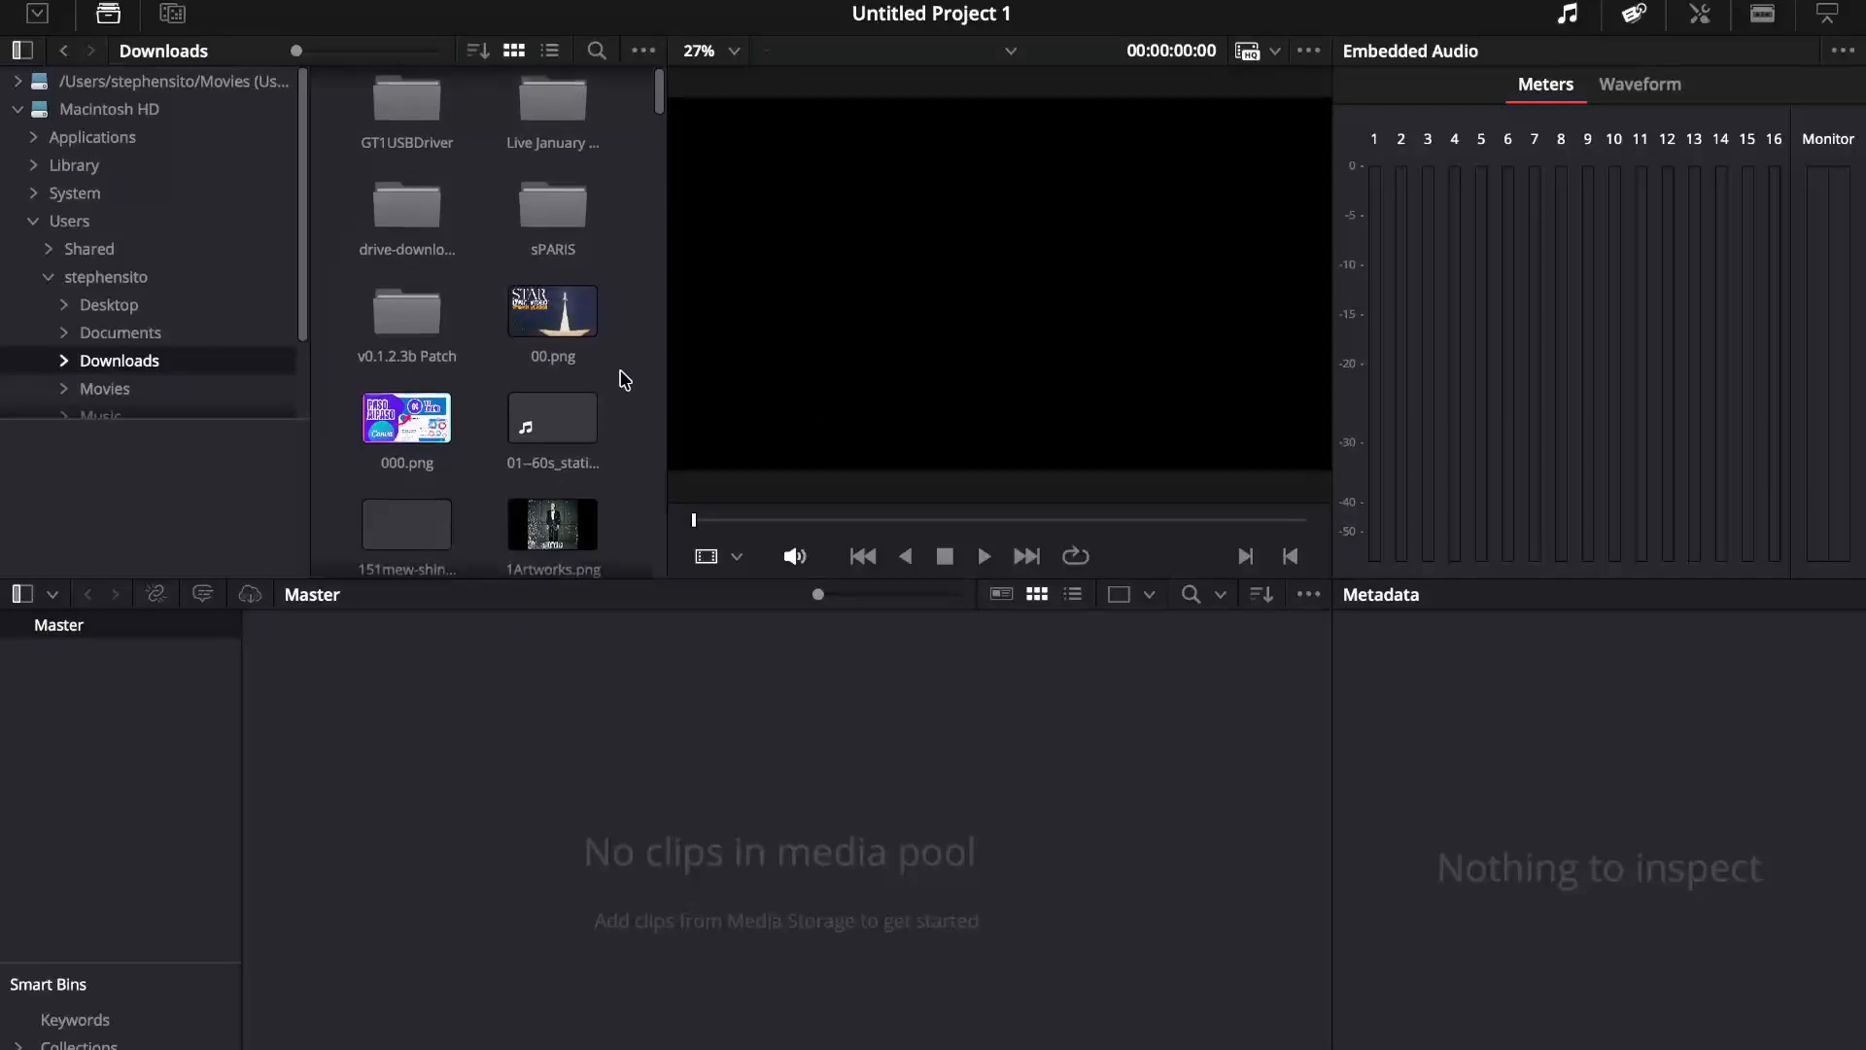
pyautogui.scroll(-2, 621, 377)
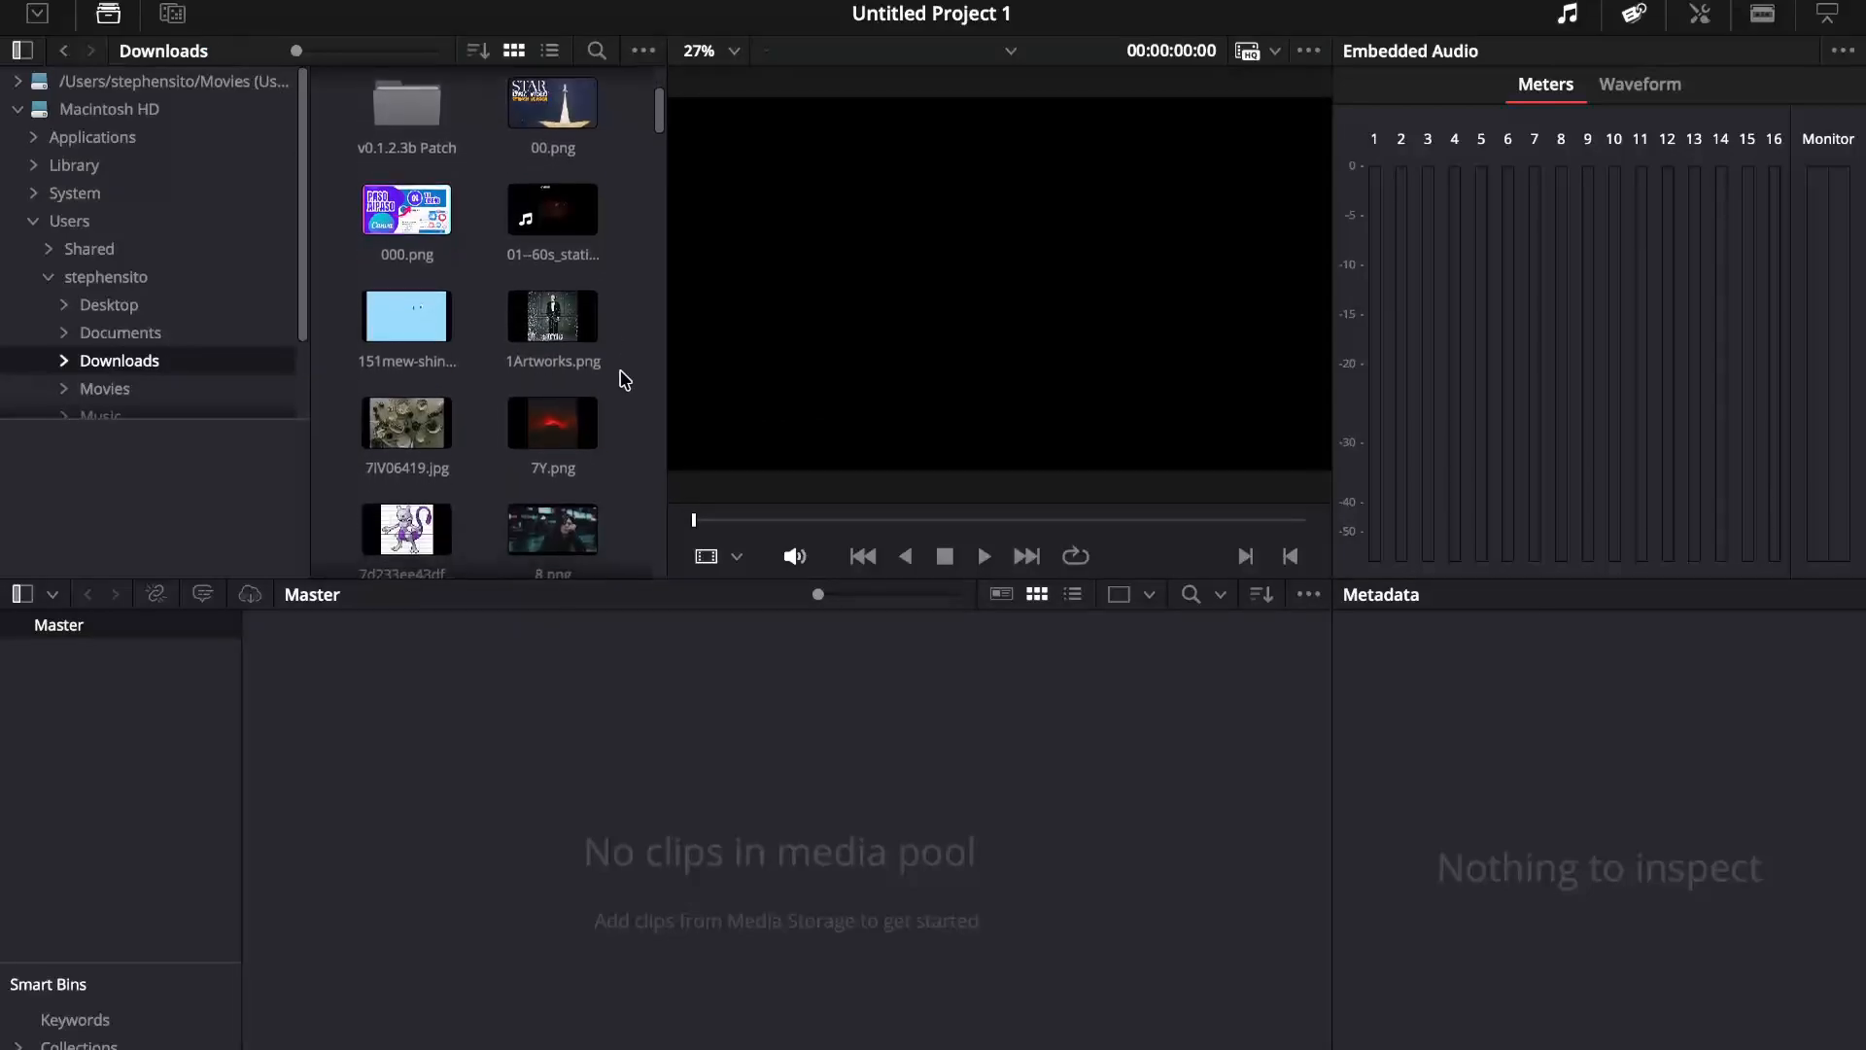
# Step: Import the 01--60s_static-echo-16x9.mp4 video into the media pool and change the project frame rate to match it
pyautogui.click(559, 229)
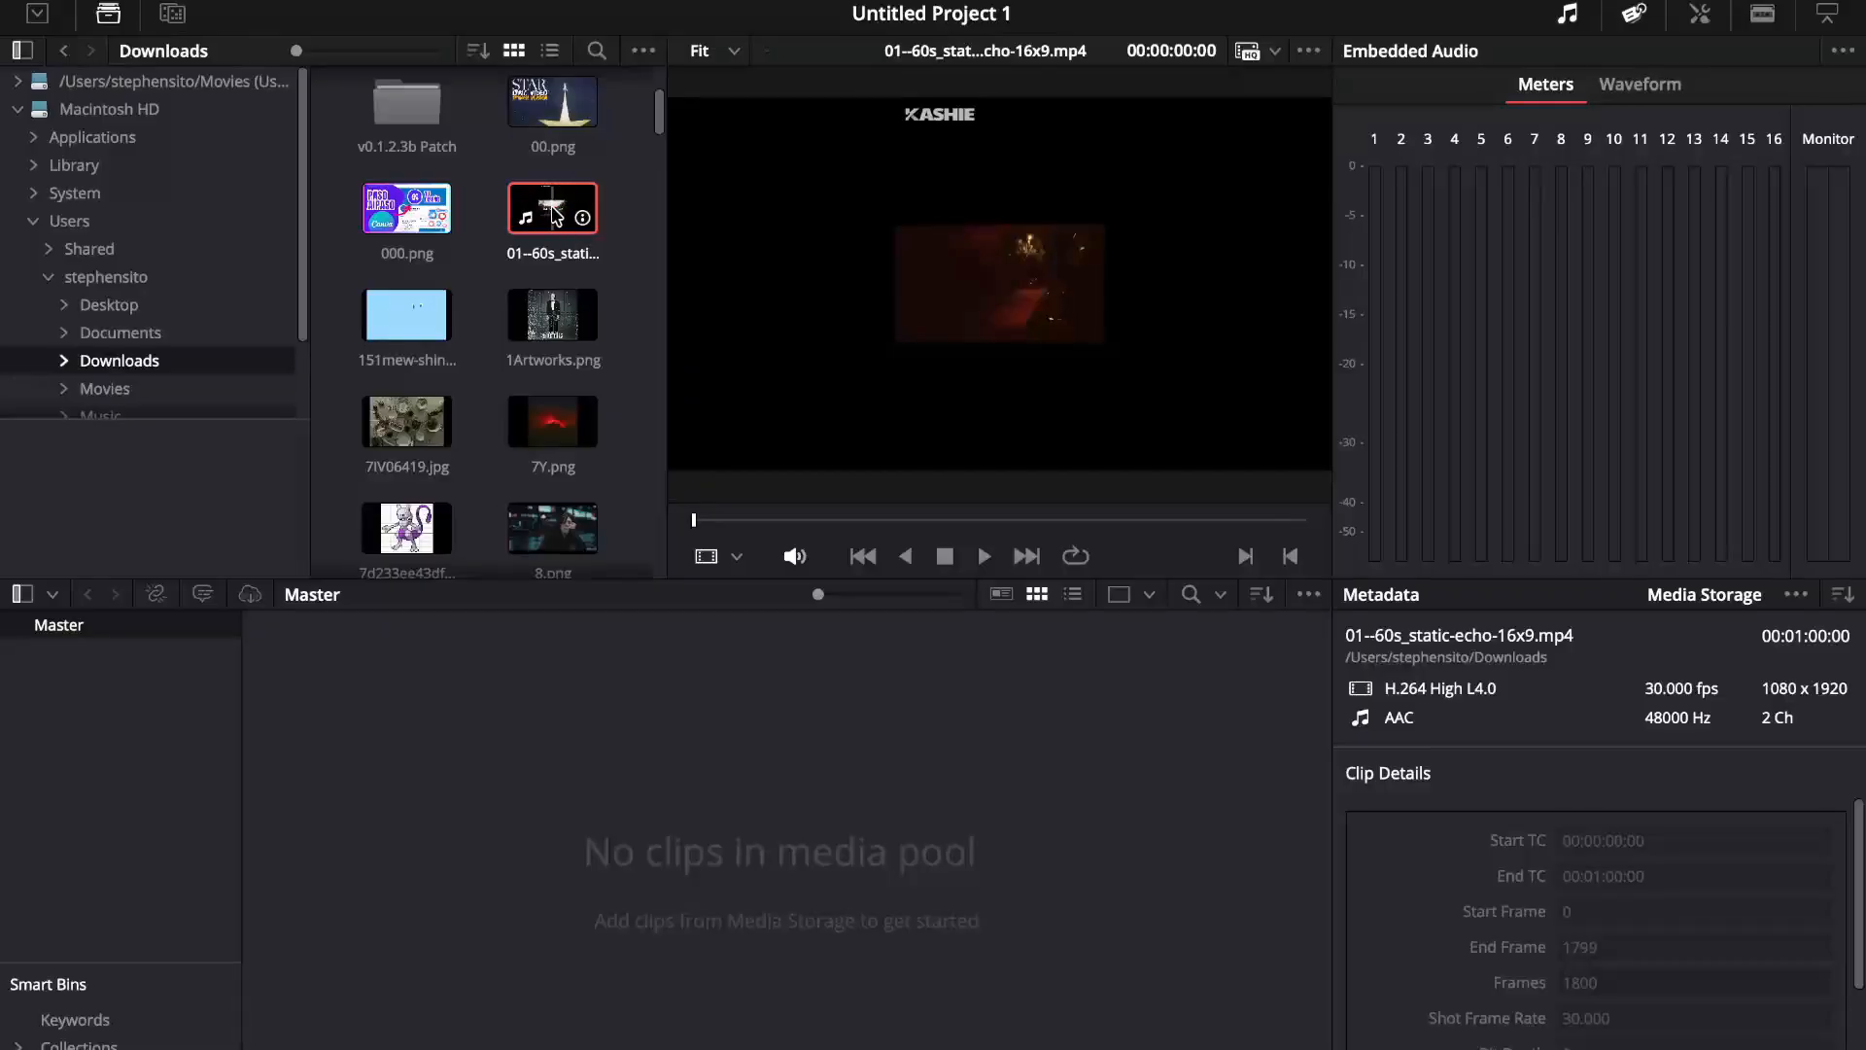
pyautogui.moveTo(556, 220); pyautogui.dragTo(585, 731)
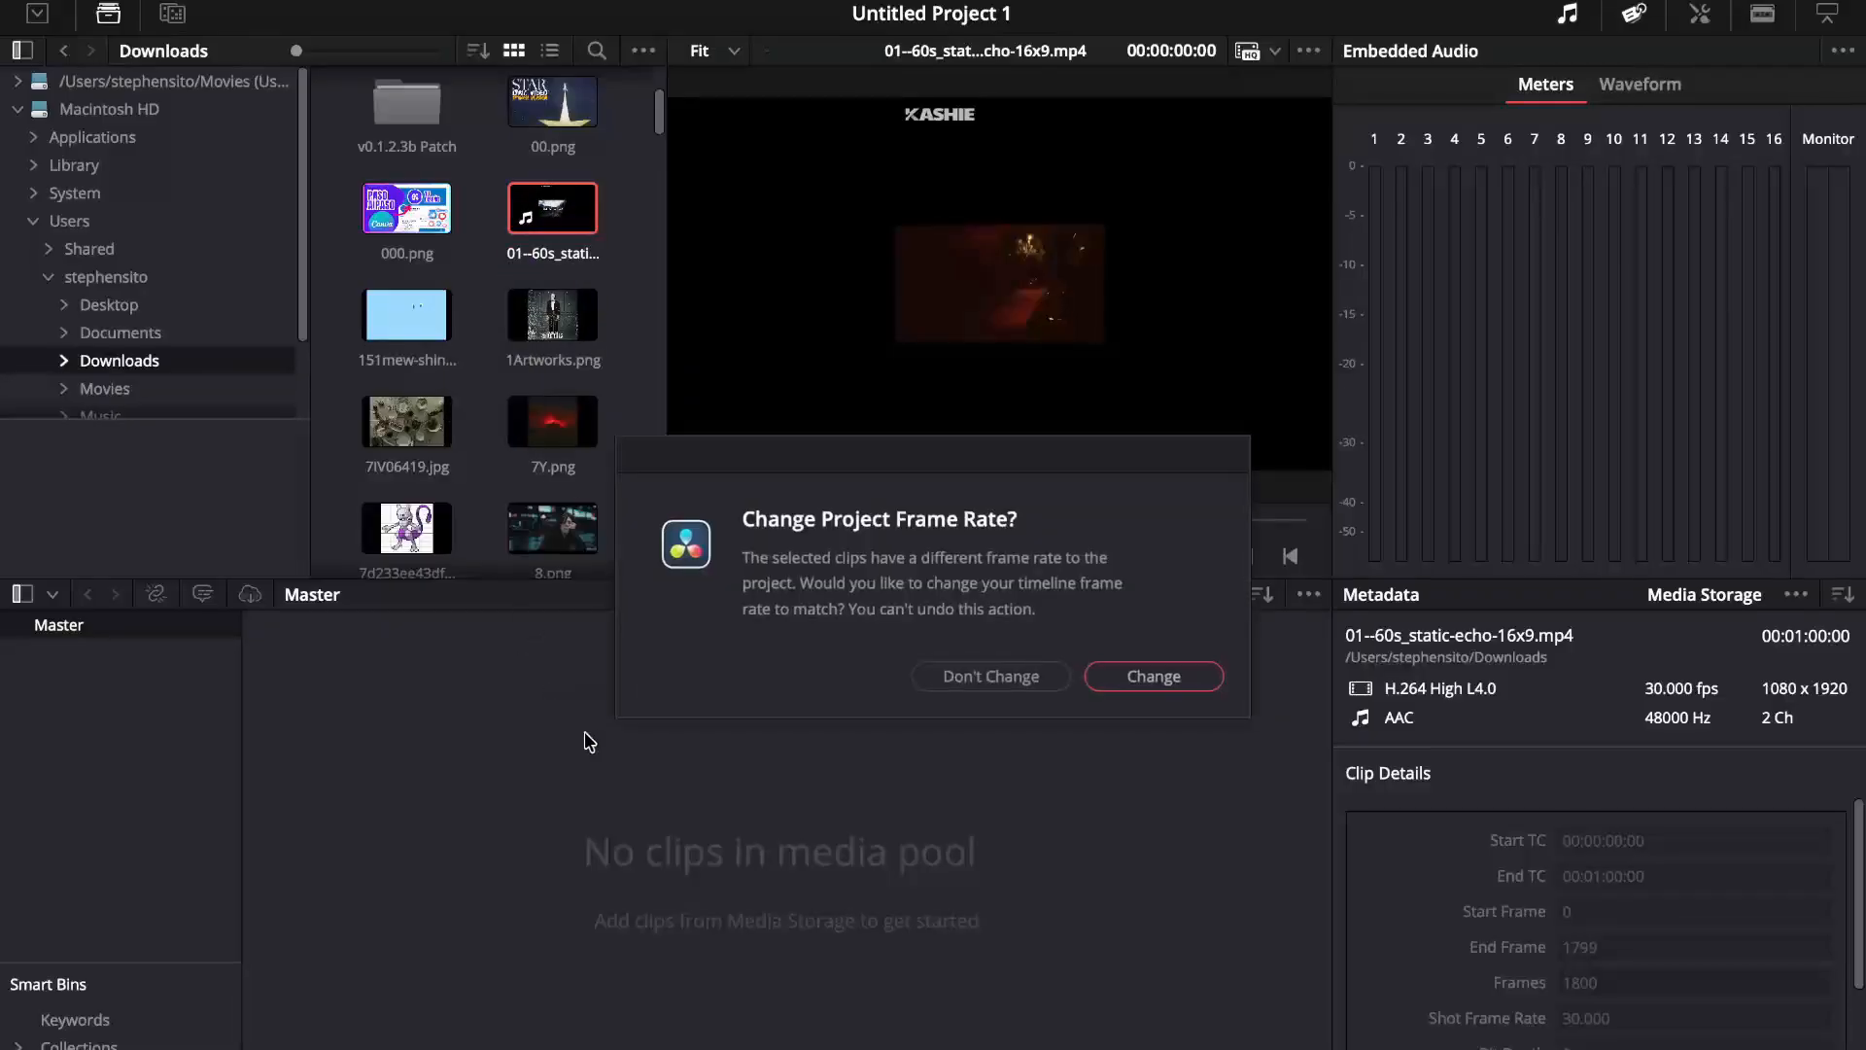
pyautogui.click(1169, 676)
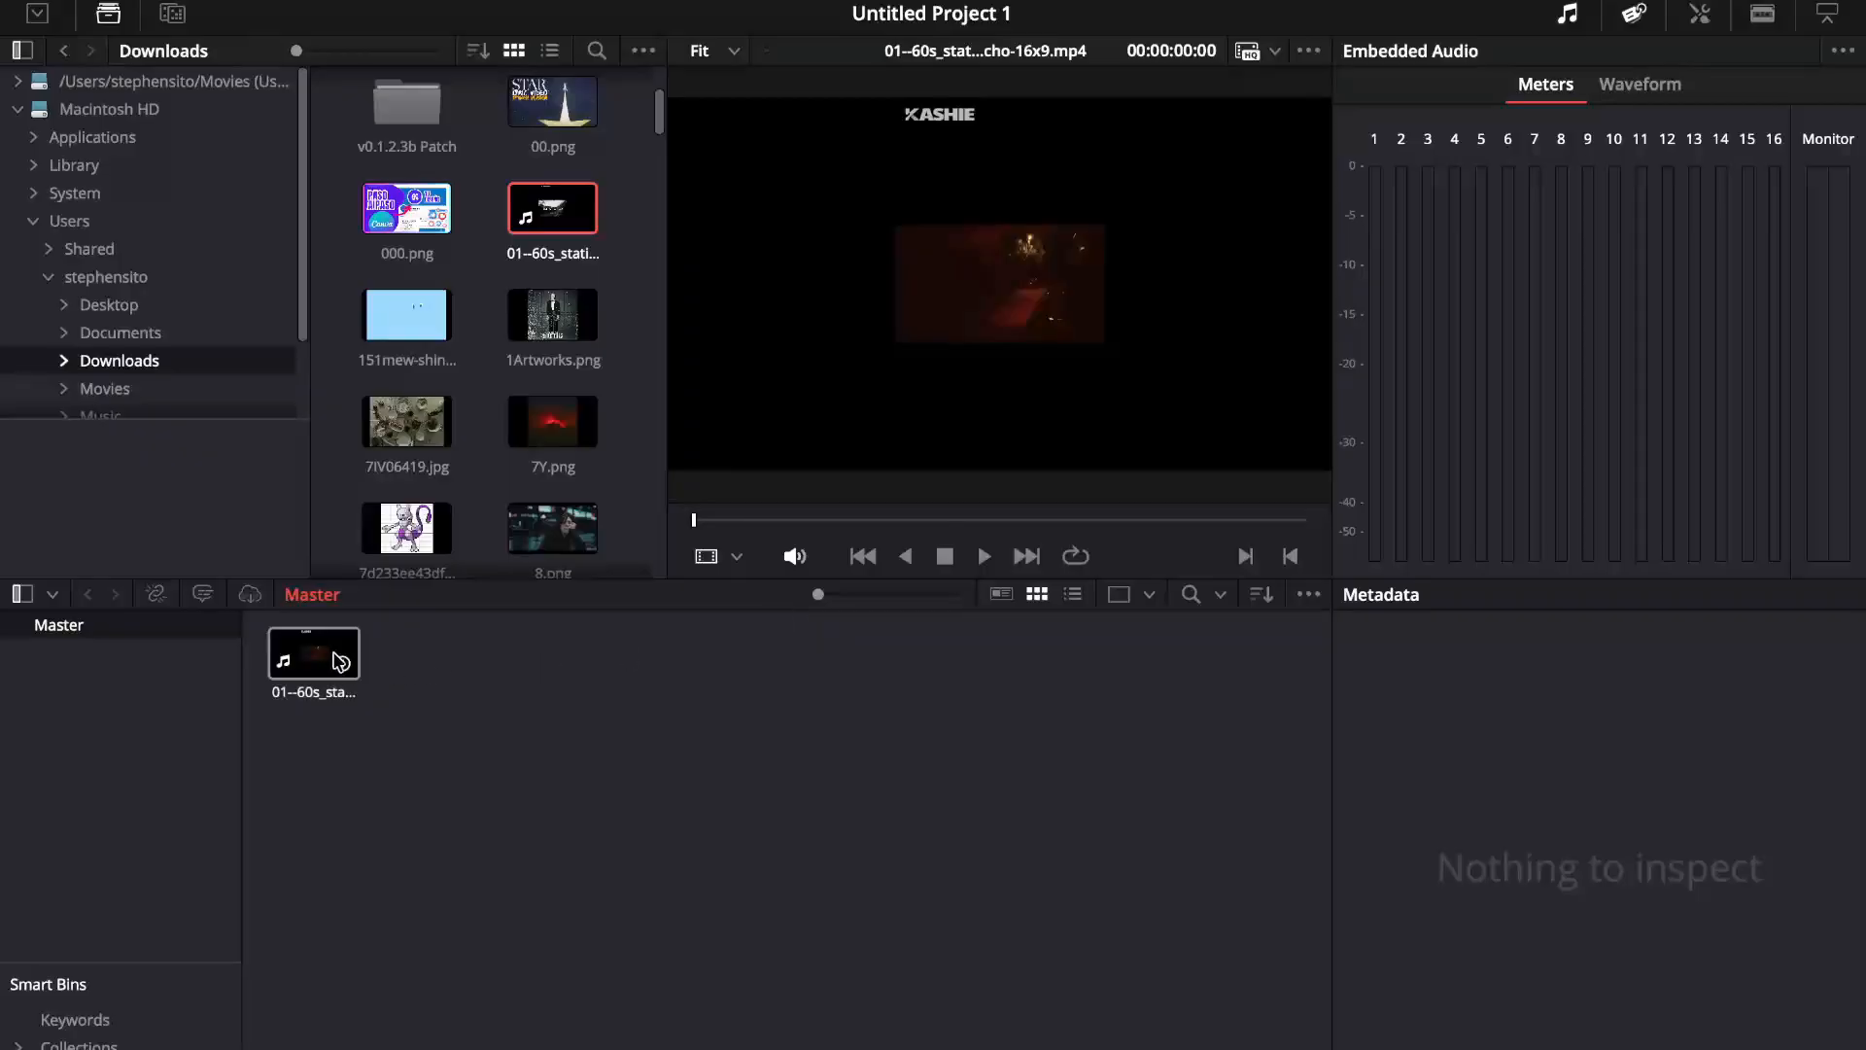
# Step: On the Cut page, place the imported static-echo video on track V1 of a new timeline
pyautogui.click(683, 1048)
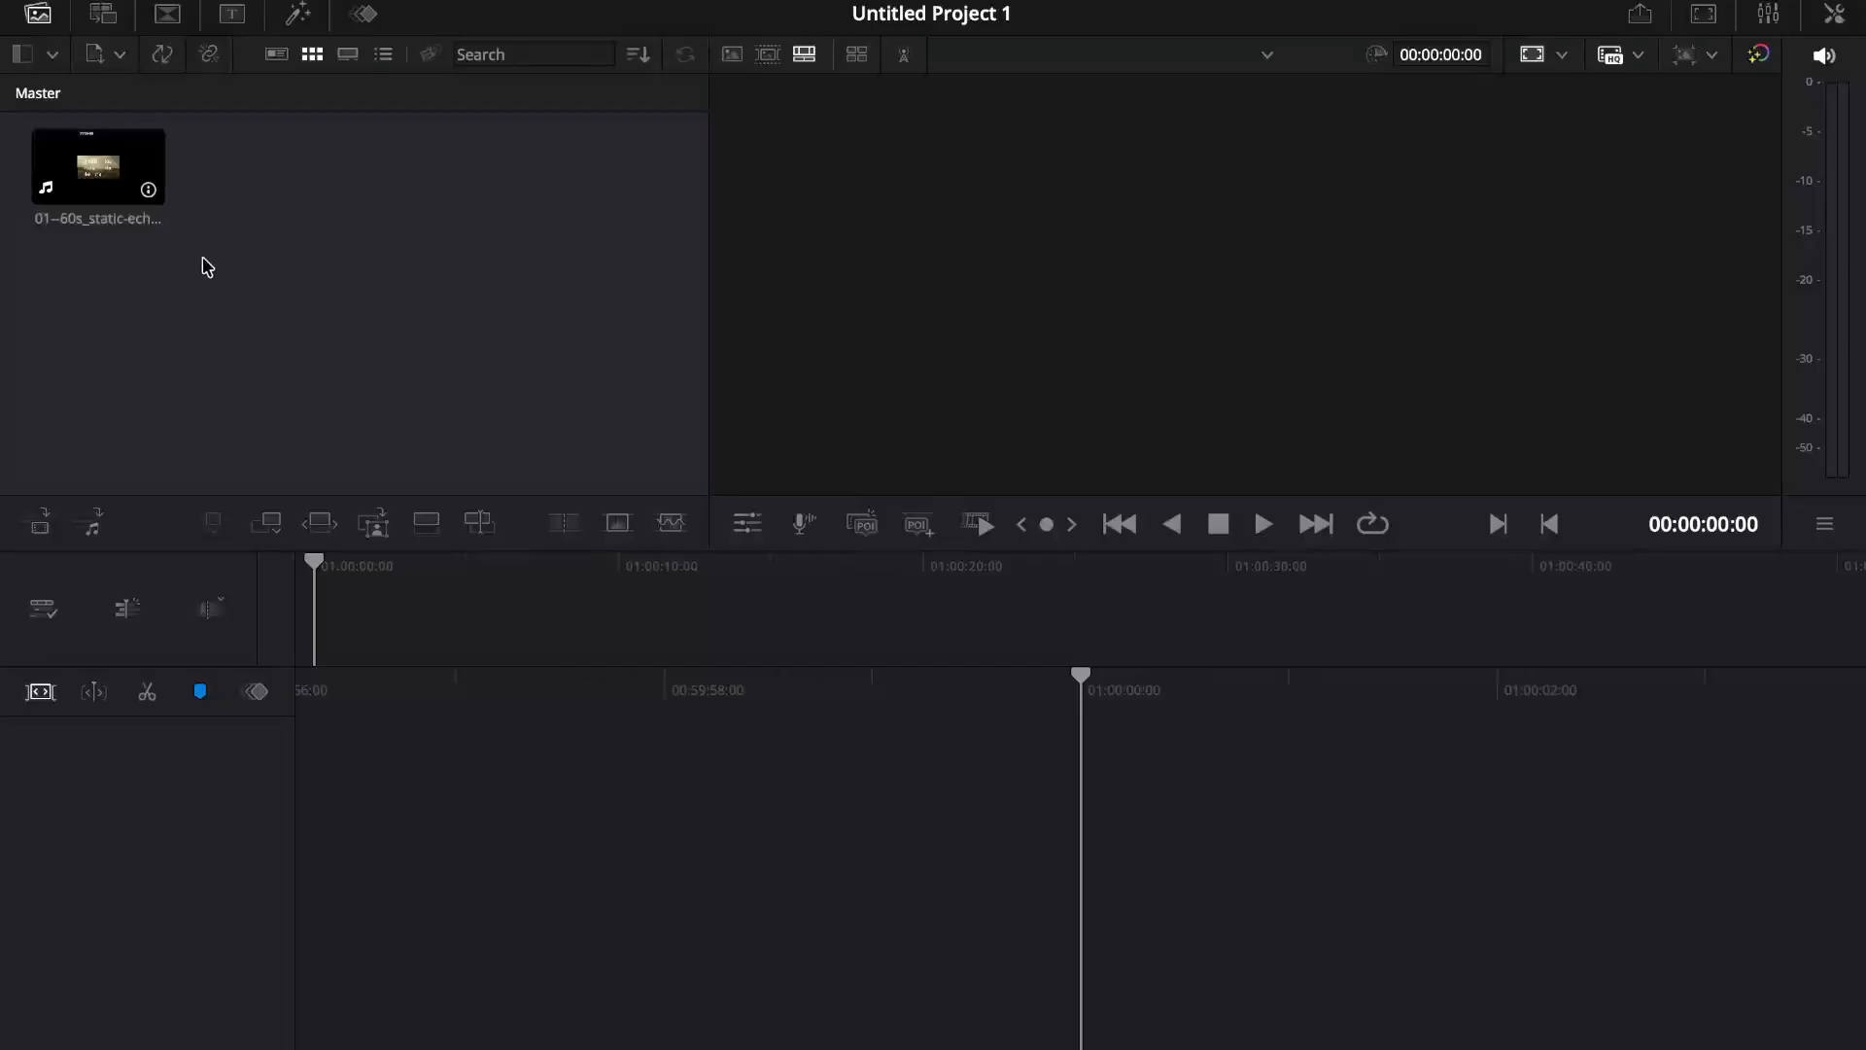
pyautogui.click(22, 58)
pyautogui.click(225, 370)
pyautogui.moveTo(97, 166); pyautogui.dragTo(263, 337)
pyautogui.moveTo(380, 647); pyautogui.dragTo(1351, 974)
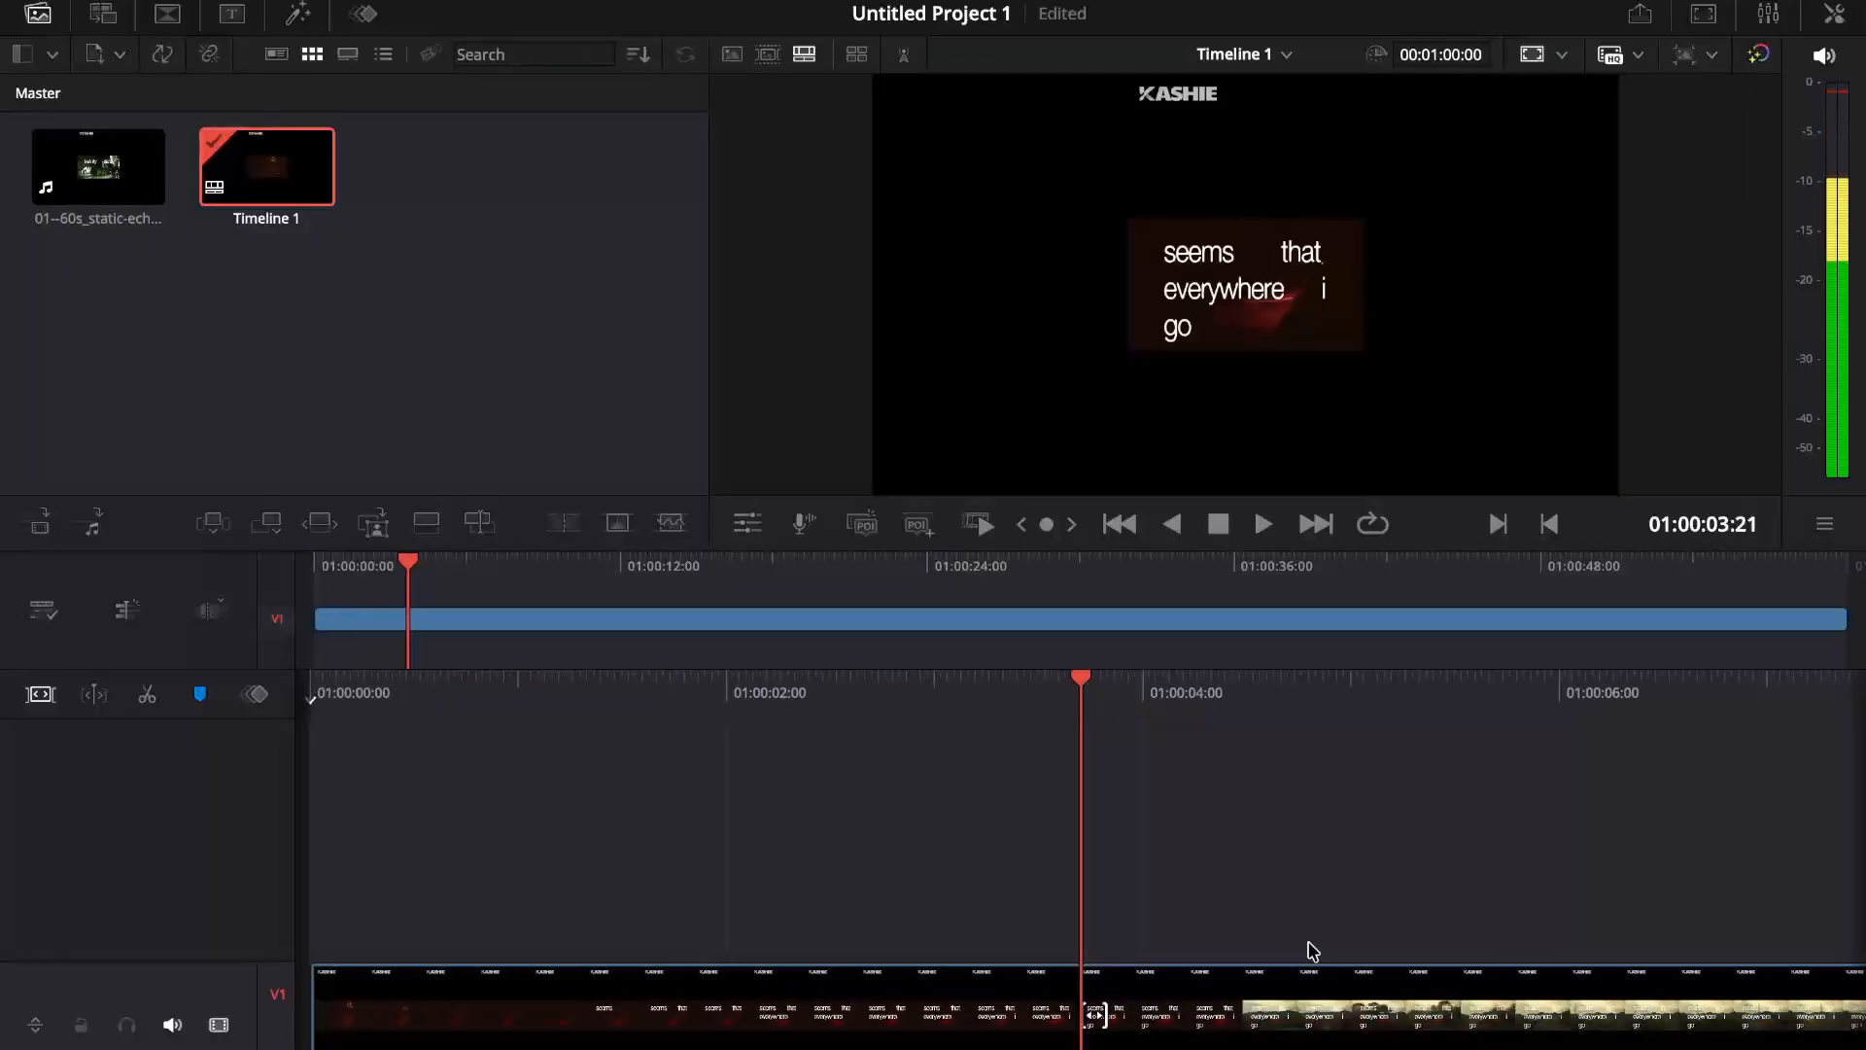
# Step: Scrub back and forth through the timeline to preview the static-echo video
pyautogui.hscroll(-8, 1313, 952)
pyautogui.hscroll(1, 1313, 952)
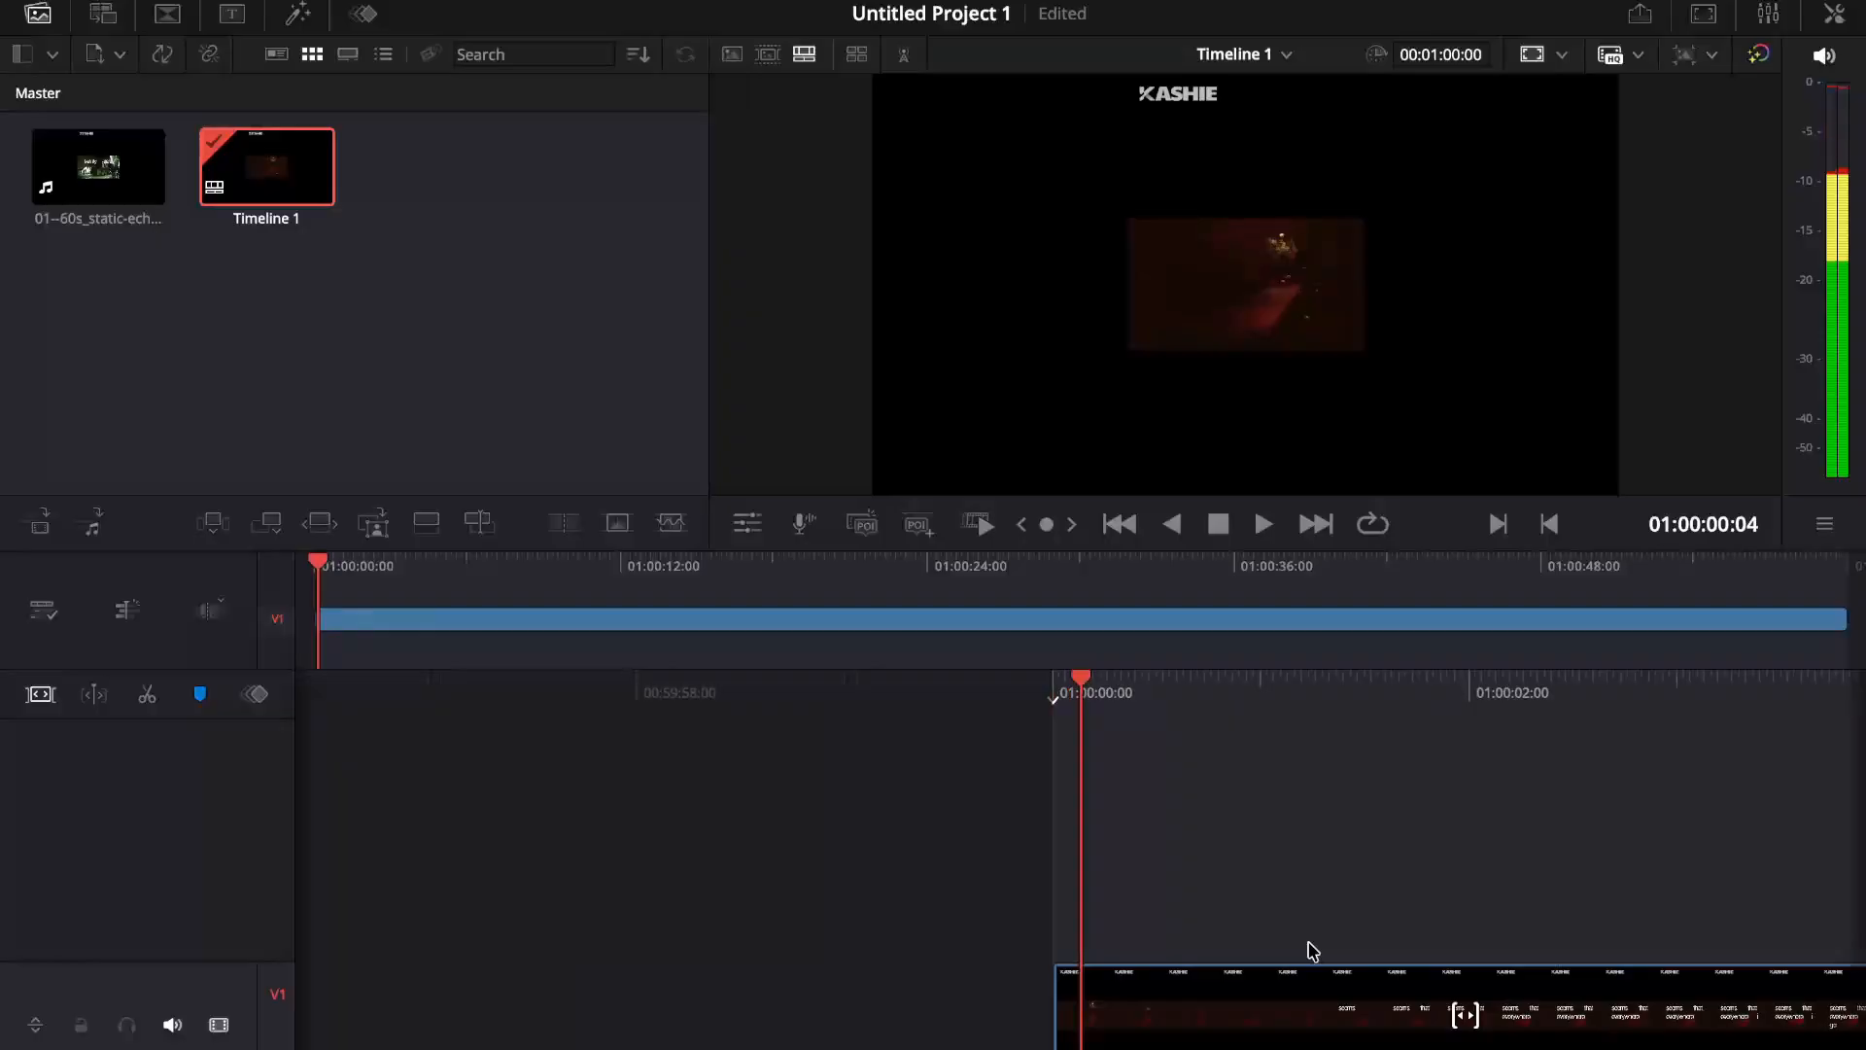
pyautogui.hscroll(15, 1313, 952)
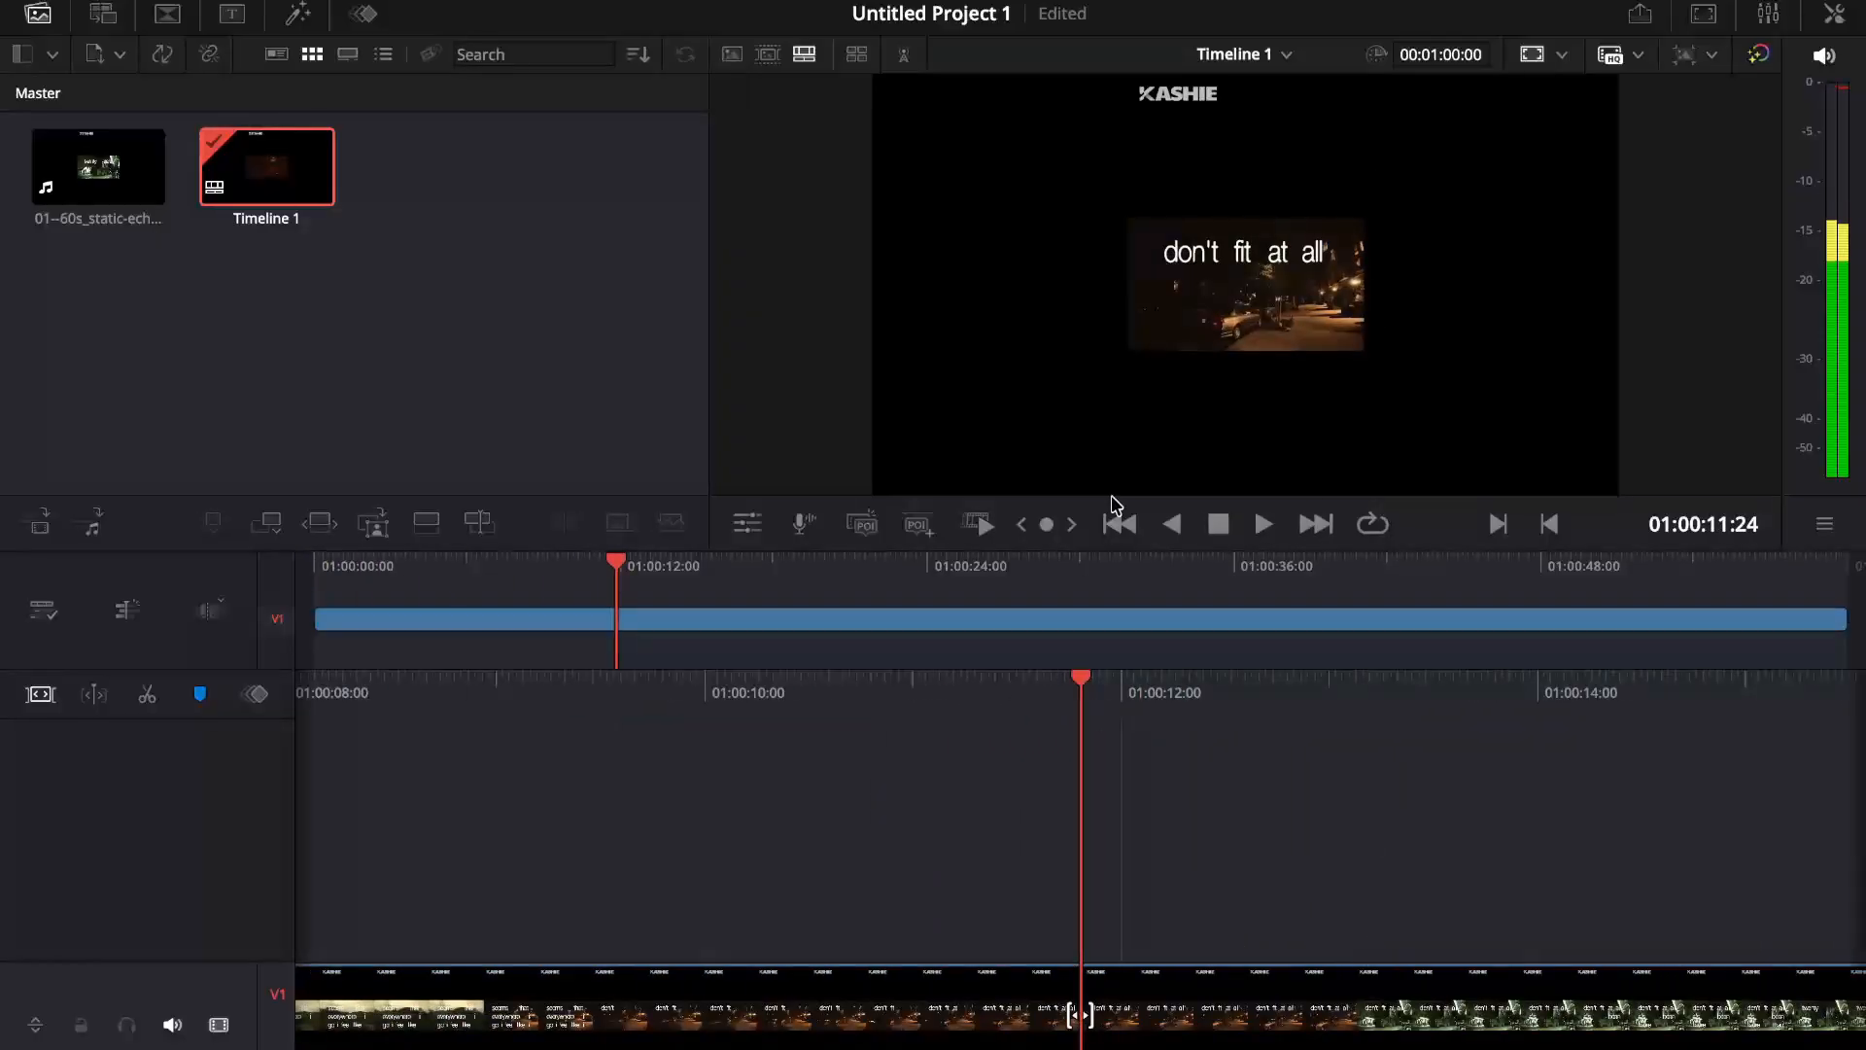
pyautogui.press('Left')
pyautogui.moveTo(657, 694); pyautogui.dragTo(1374, 758)
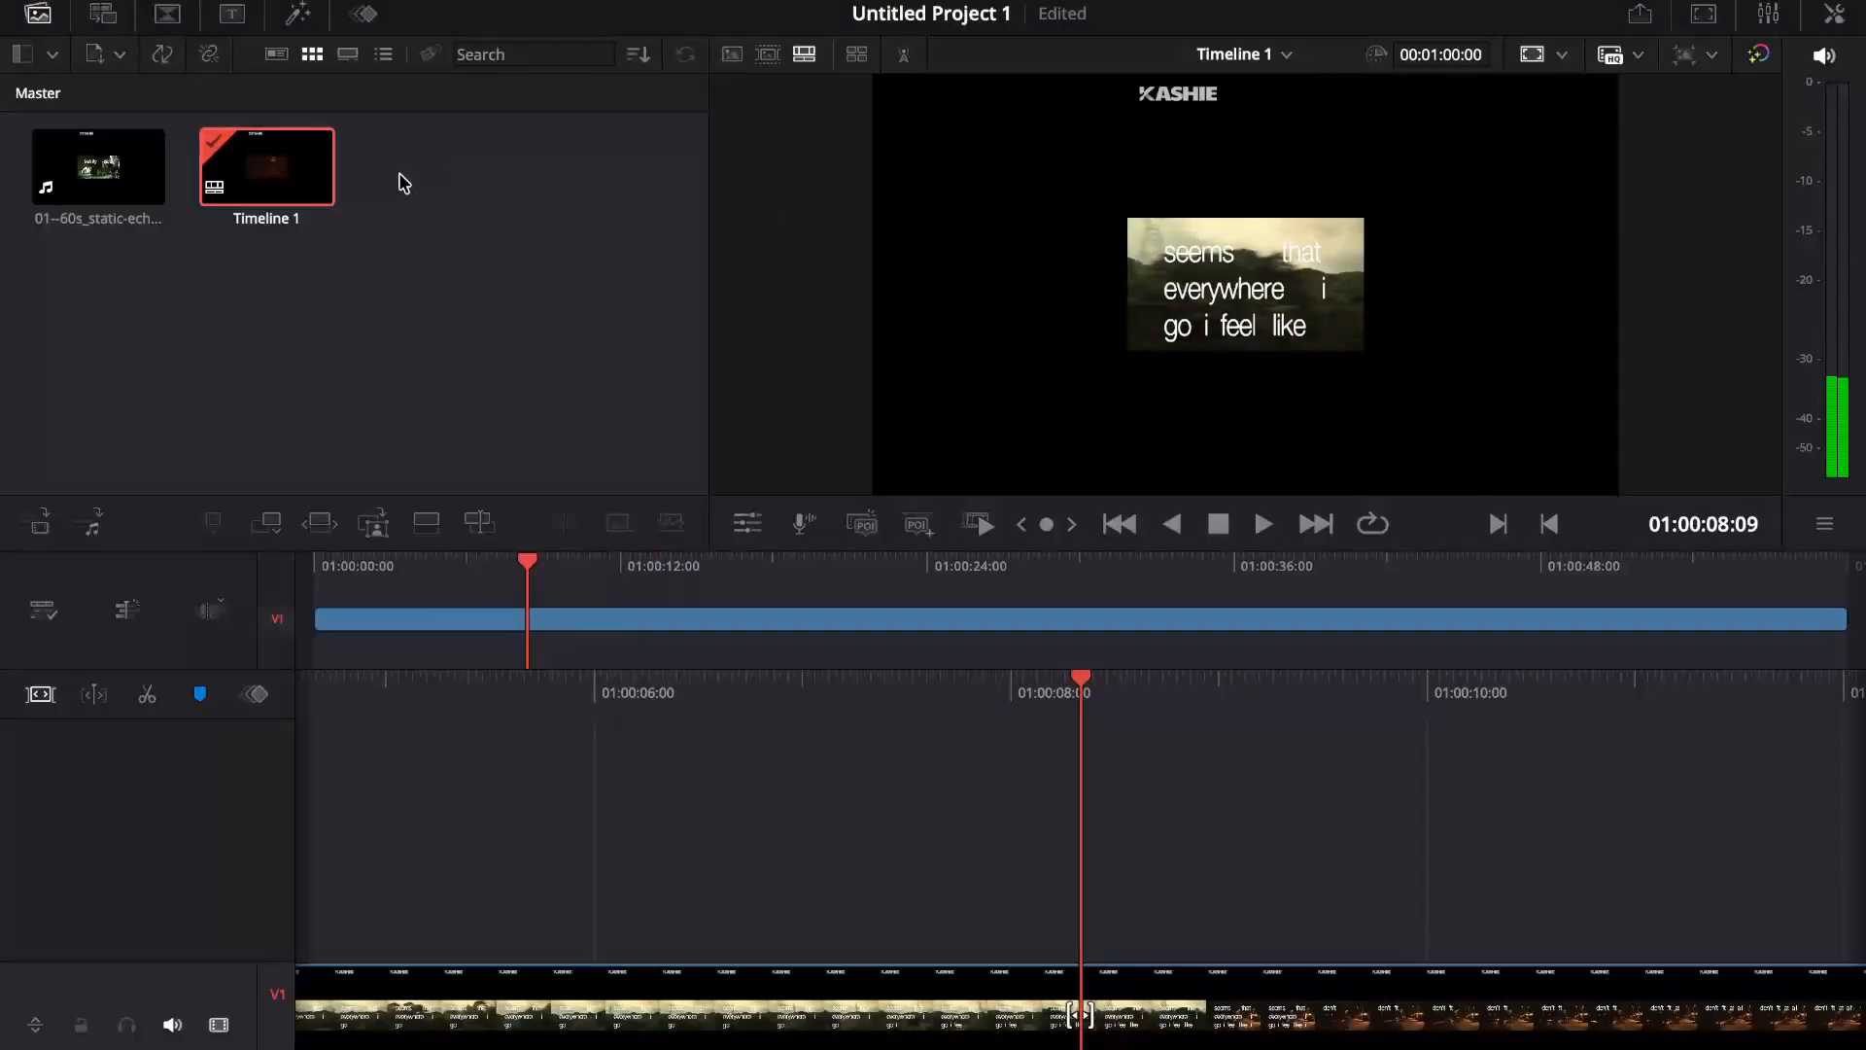
# Step: Override the project settings for Timeline 1 and switch it to a vertical 1080 x 1920 HD resolution
pyautogui.rightClick(277, 185)
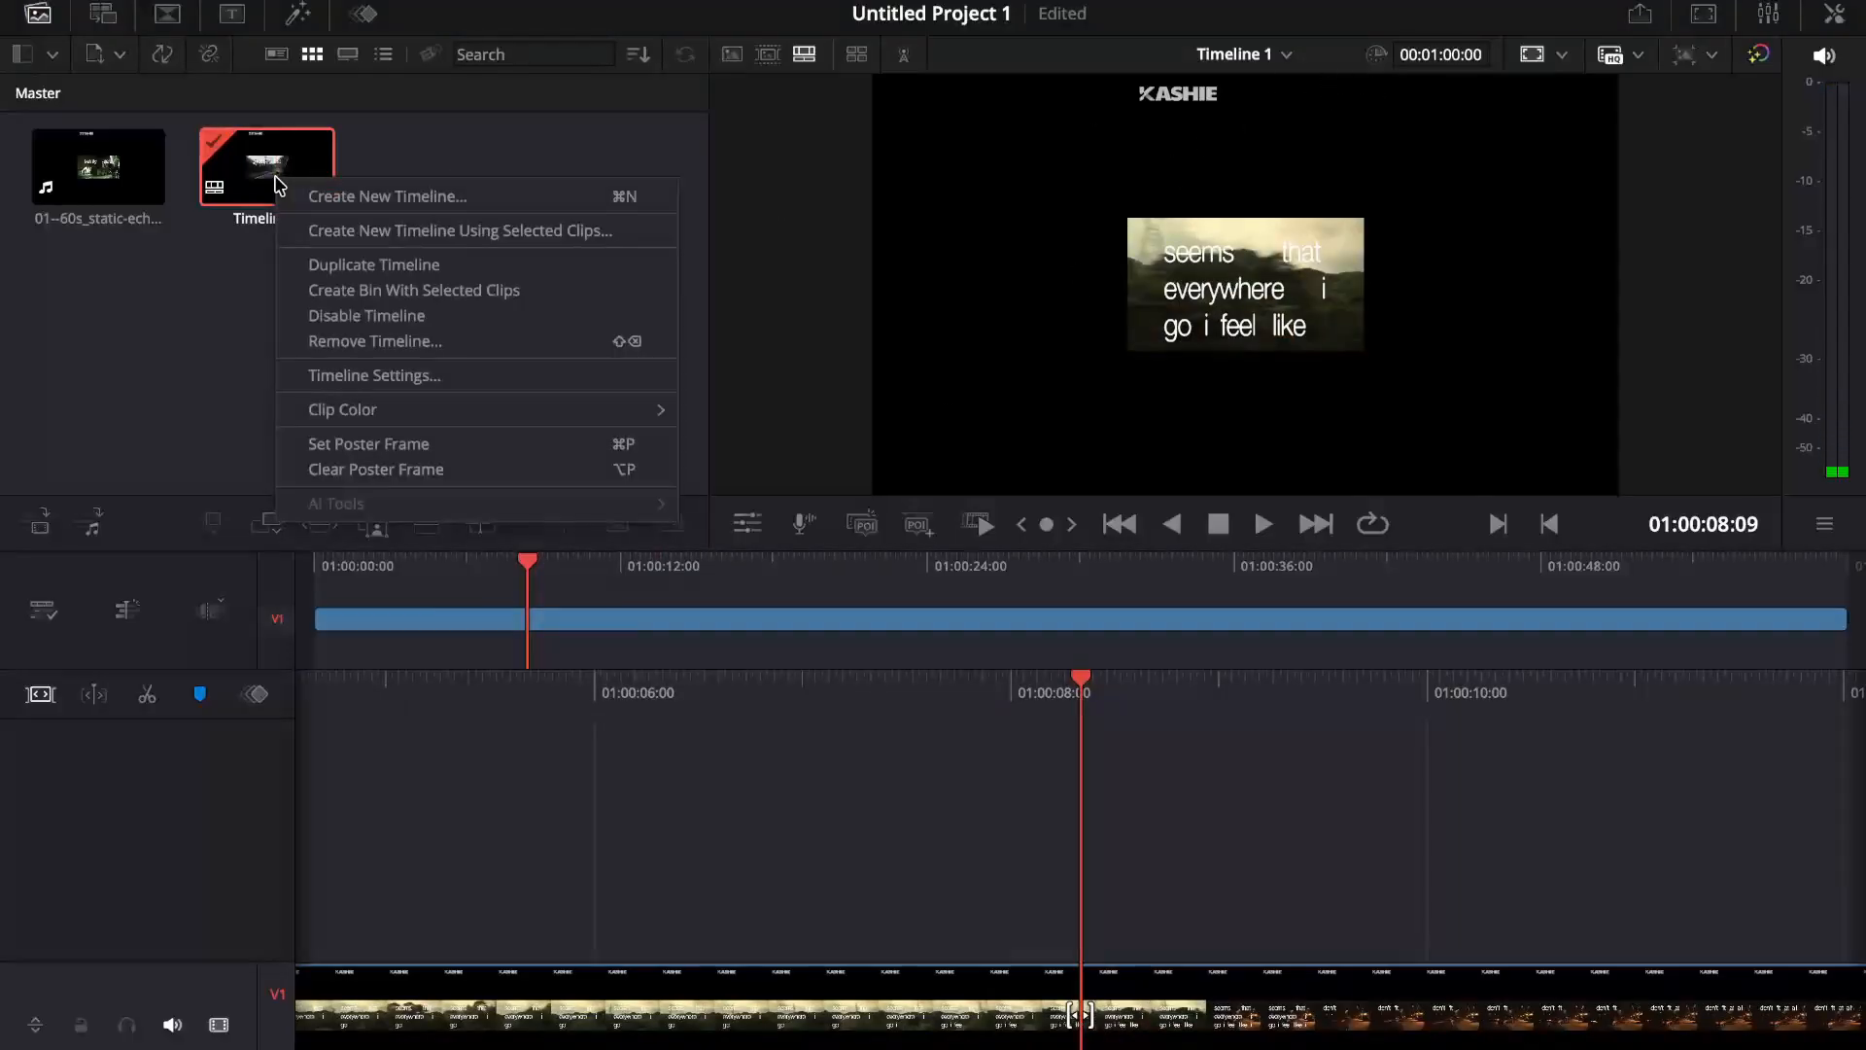
pyautogui.click(396, 378)
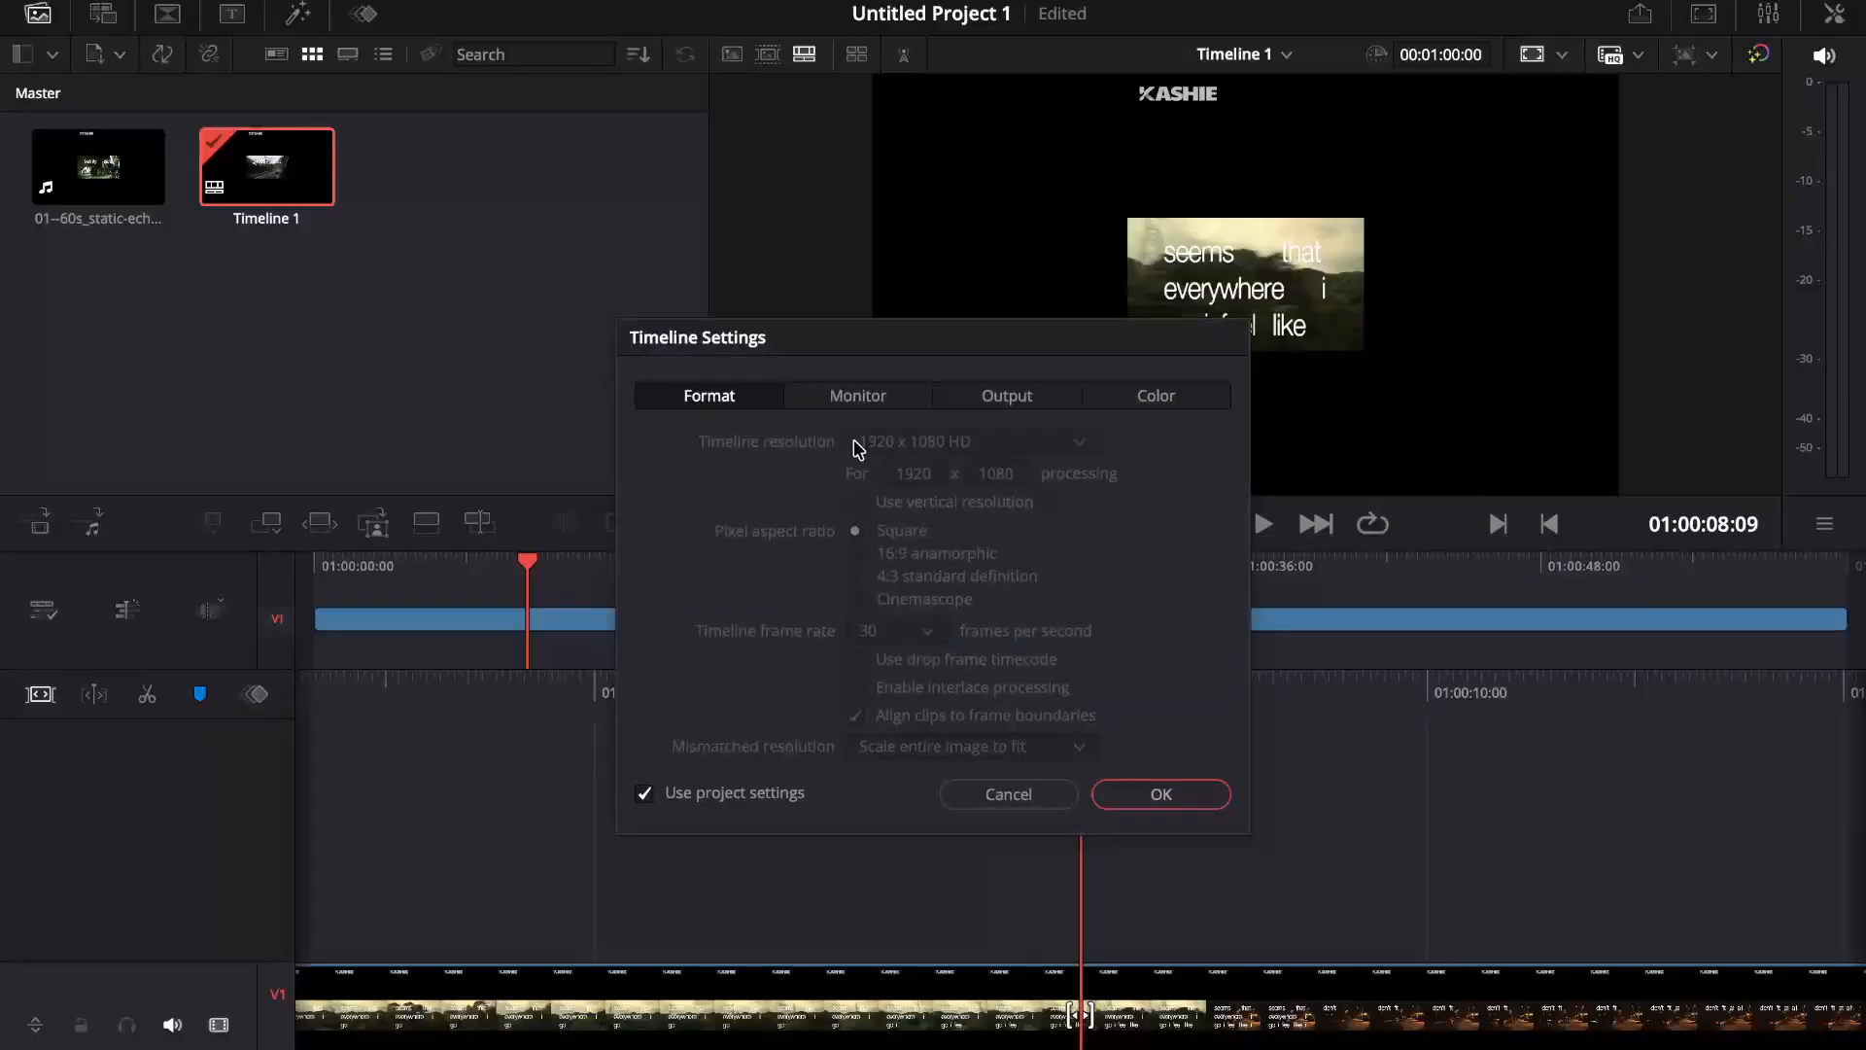
pyautogui.click(728, 803)
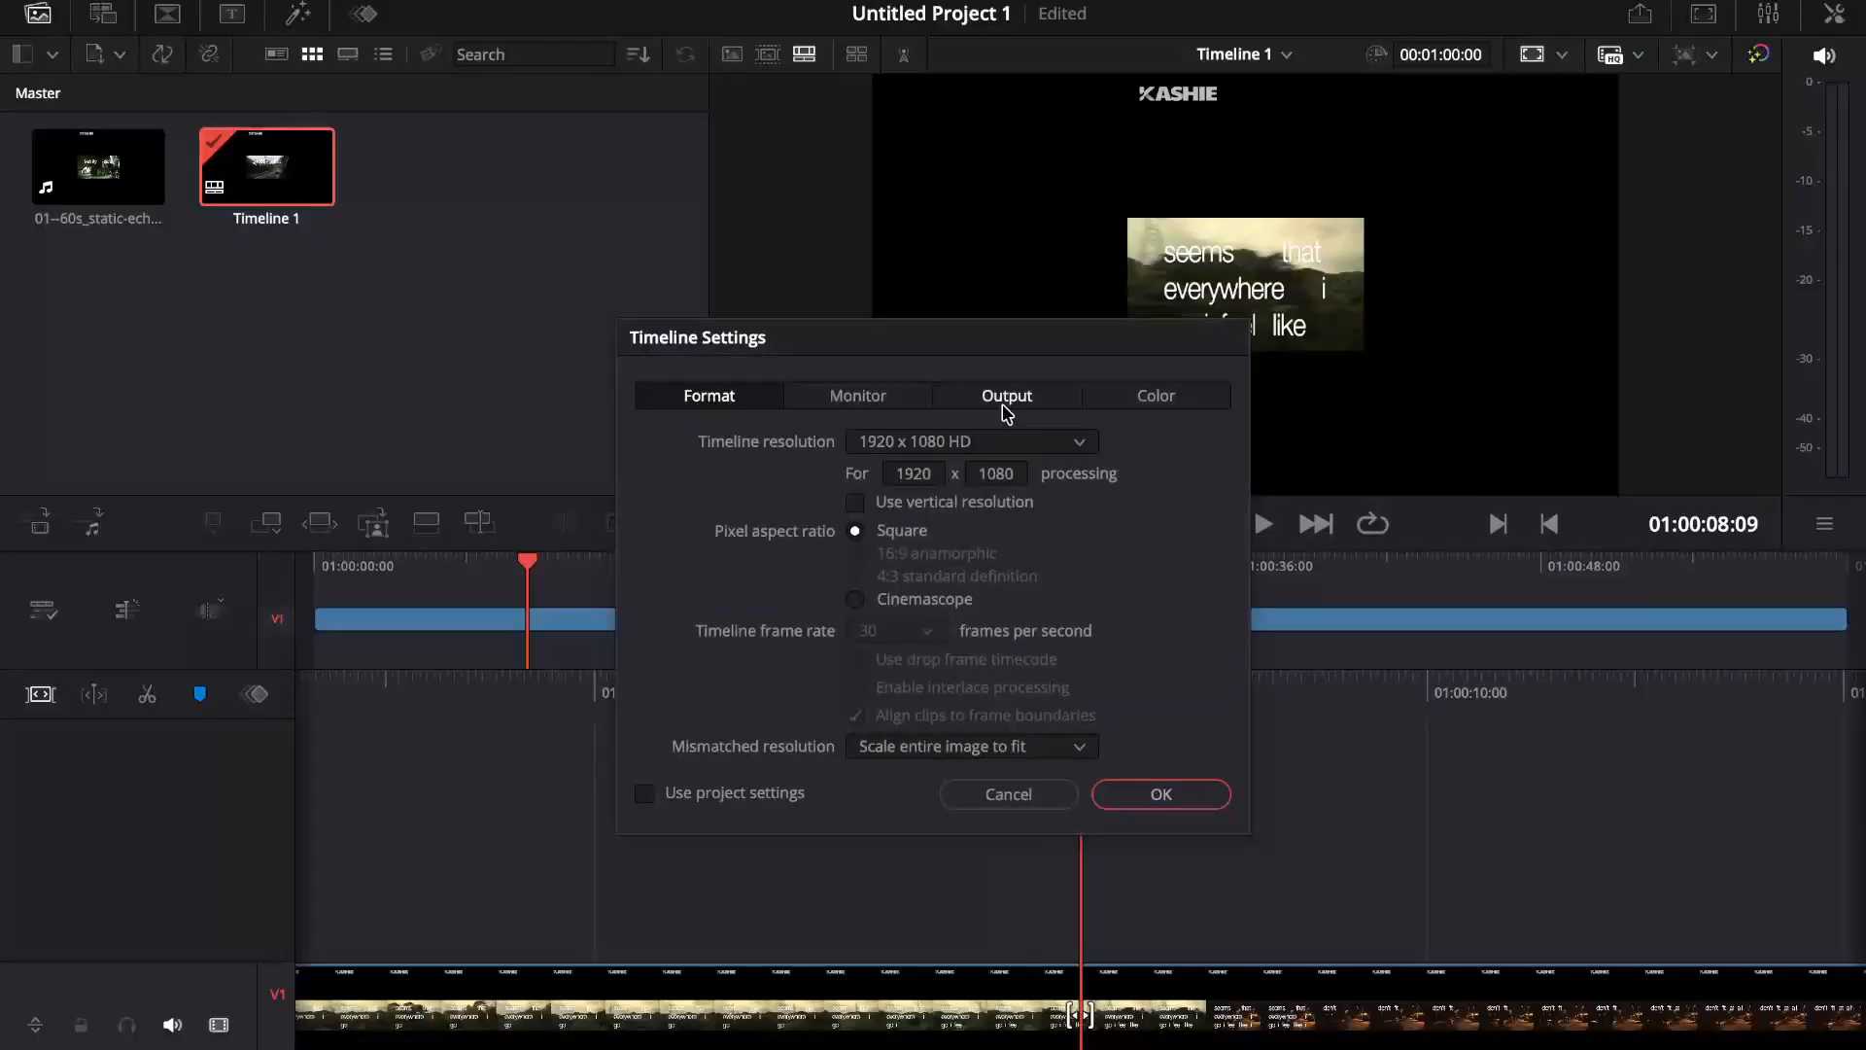
pyautogui.click(941, 443)
pyautogui.scroll(3, 996, 482)
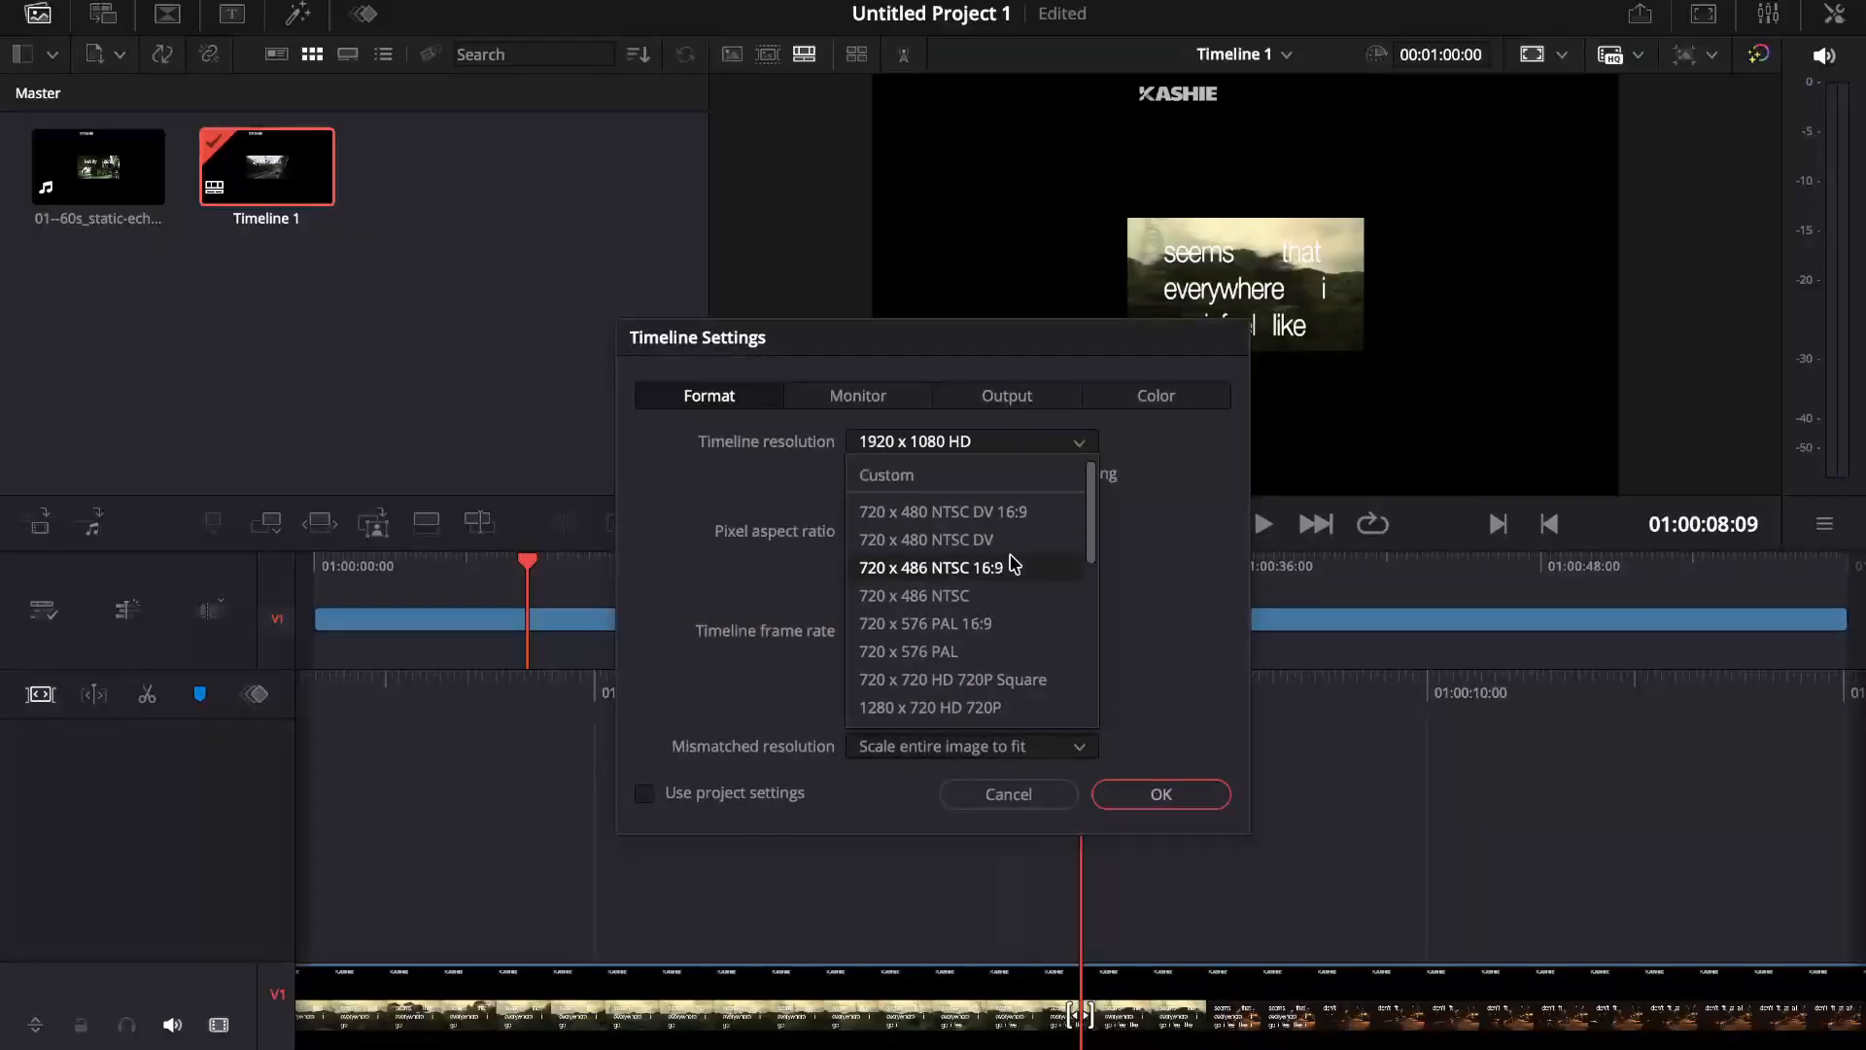
pyautogui.click(1187, 471)
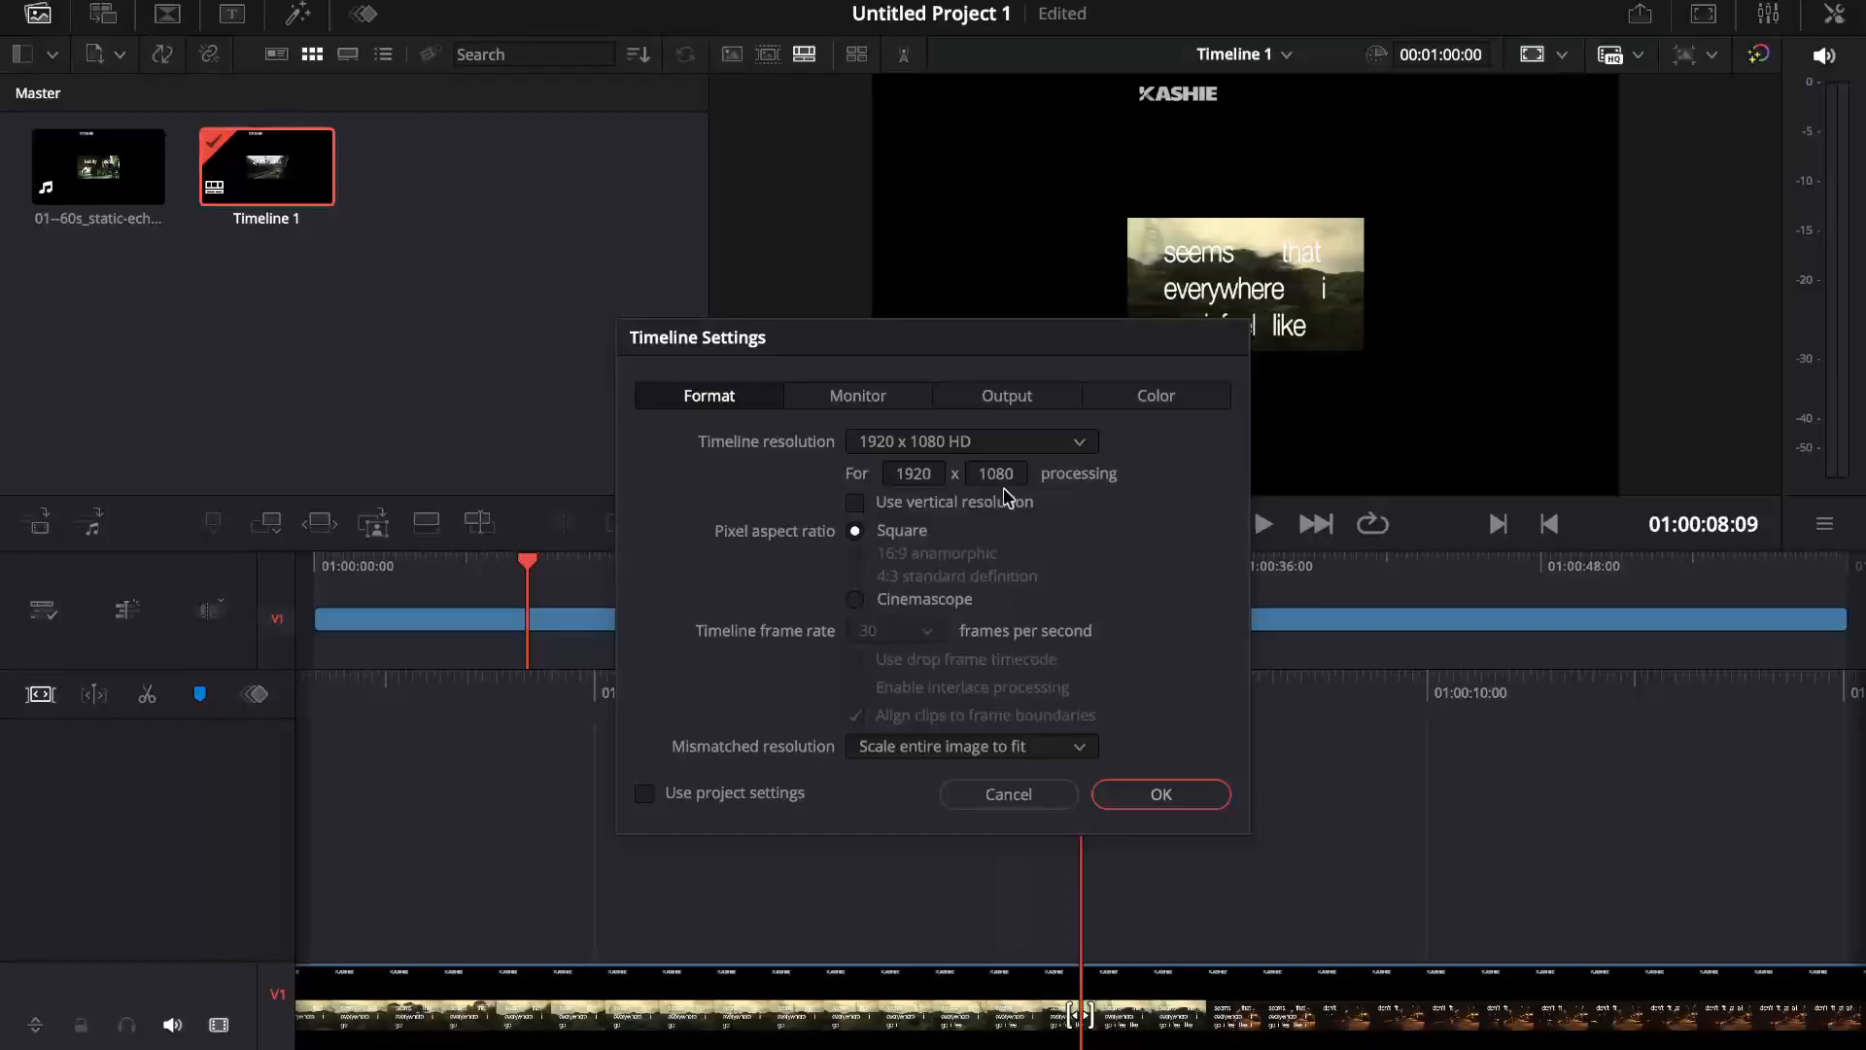
pyautogui.click(953, 503)
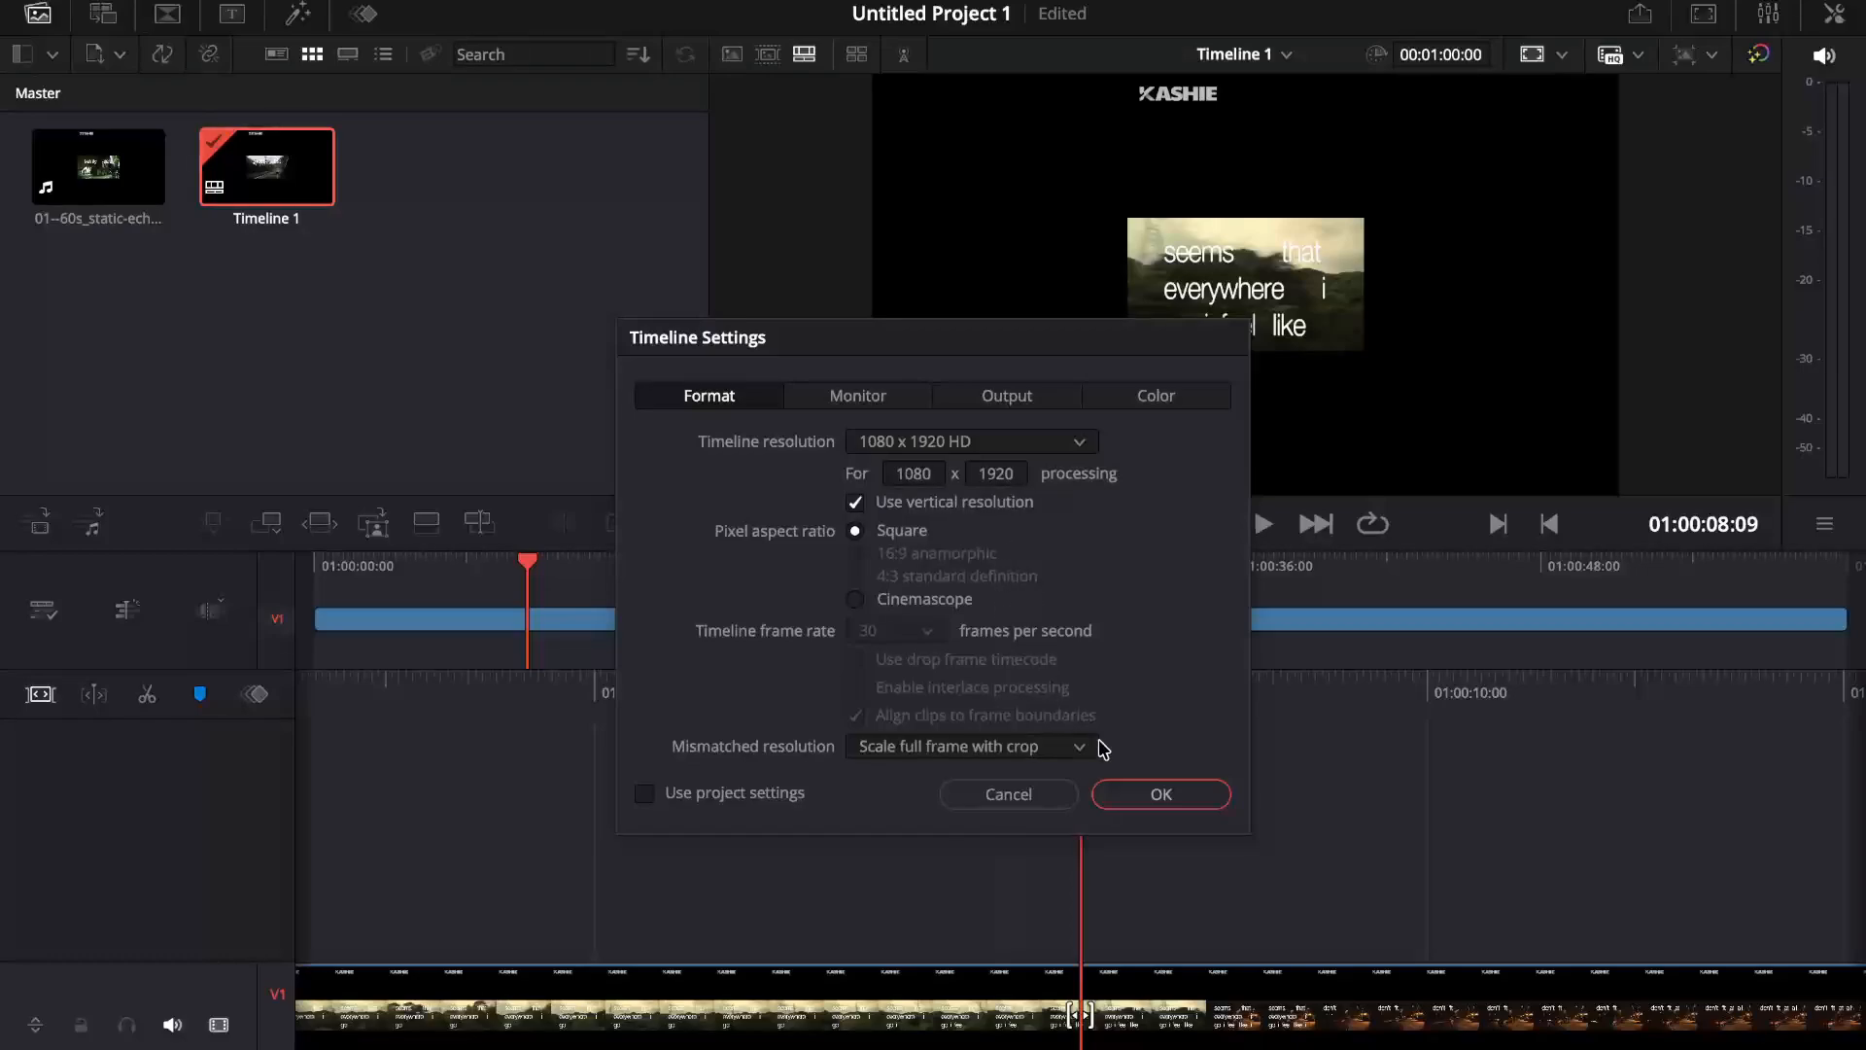
pyautogui.click(1158, 792)
# Step: Scrub through the vertical timeline to check how the static-echo video fits the portrait frame
pyautogui.press('j')
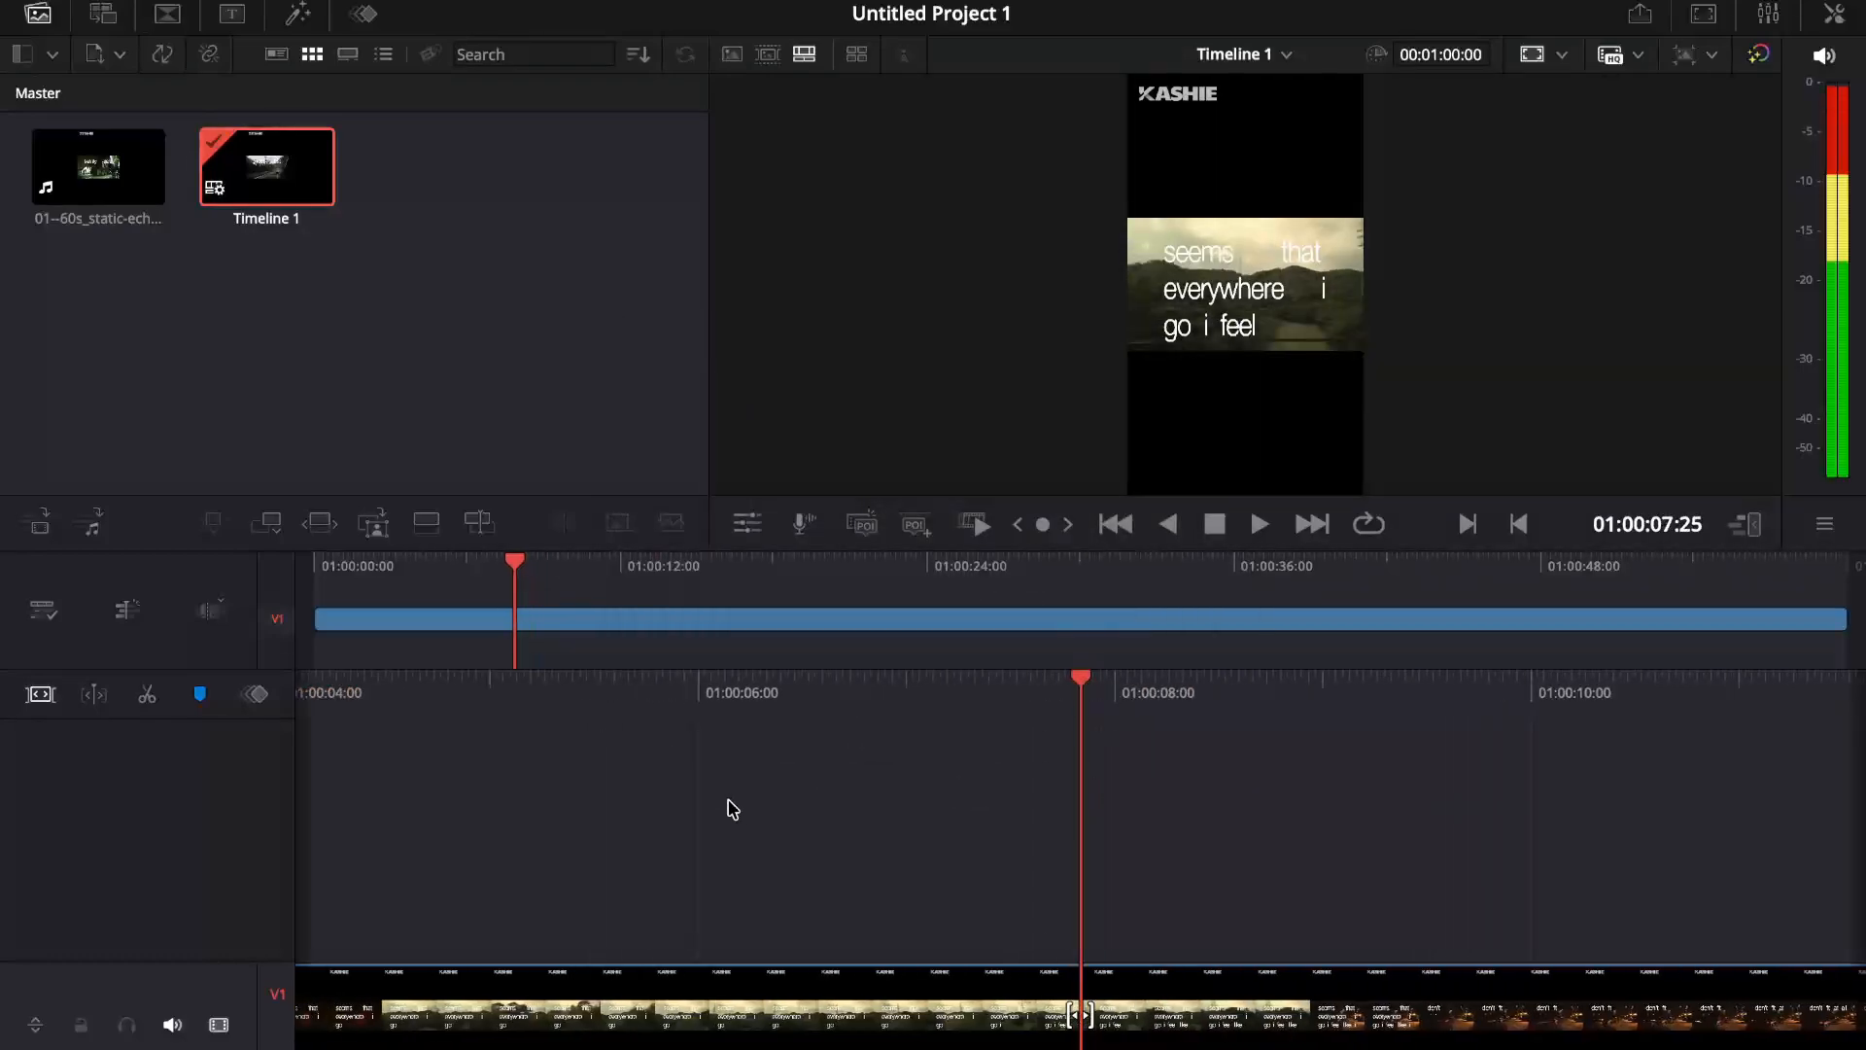
pyautogui.hscroll(-10, 728, 800)
pyautogui.hscroll(5, 1042, 794)
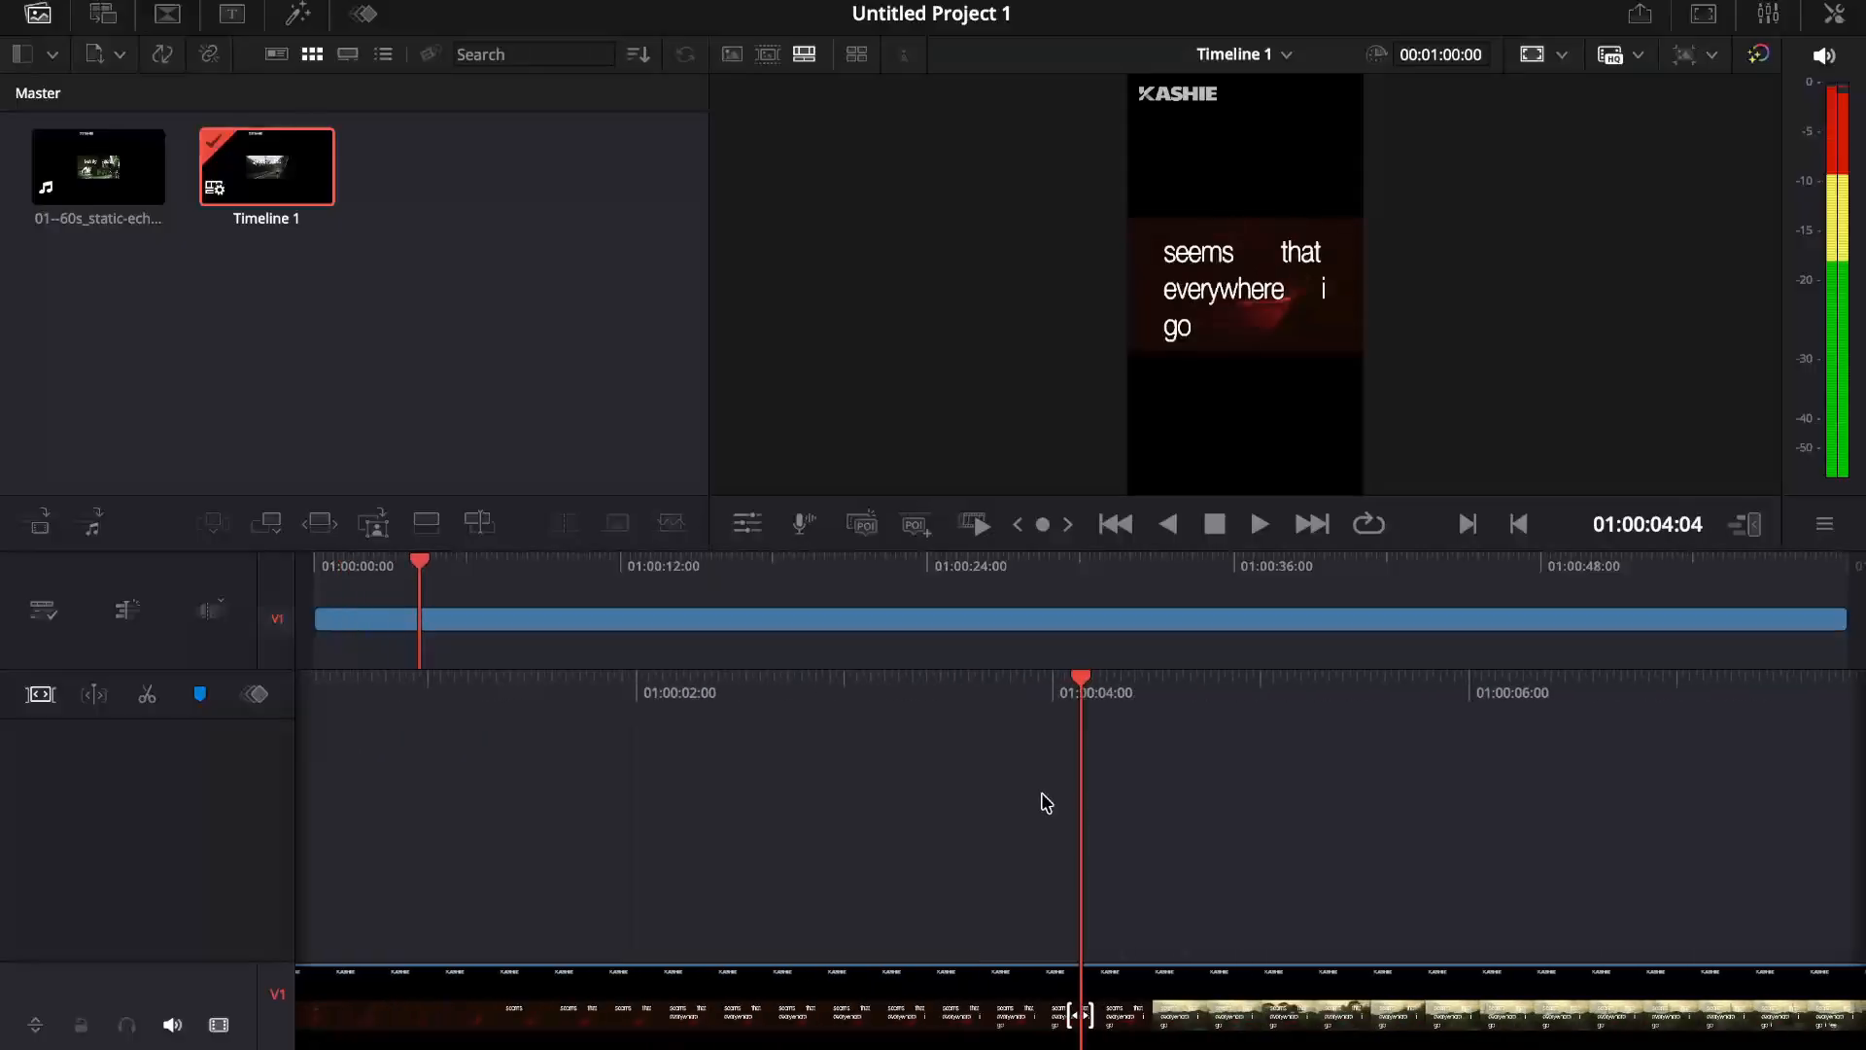
pyautogui.hscroll(15, 1042, 800)
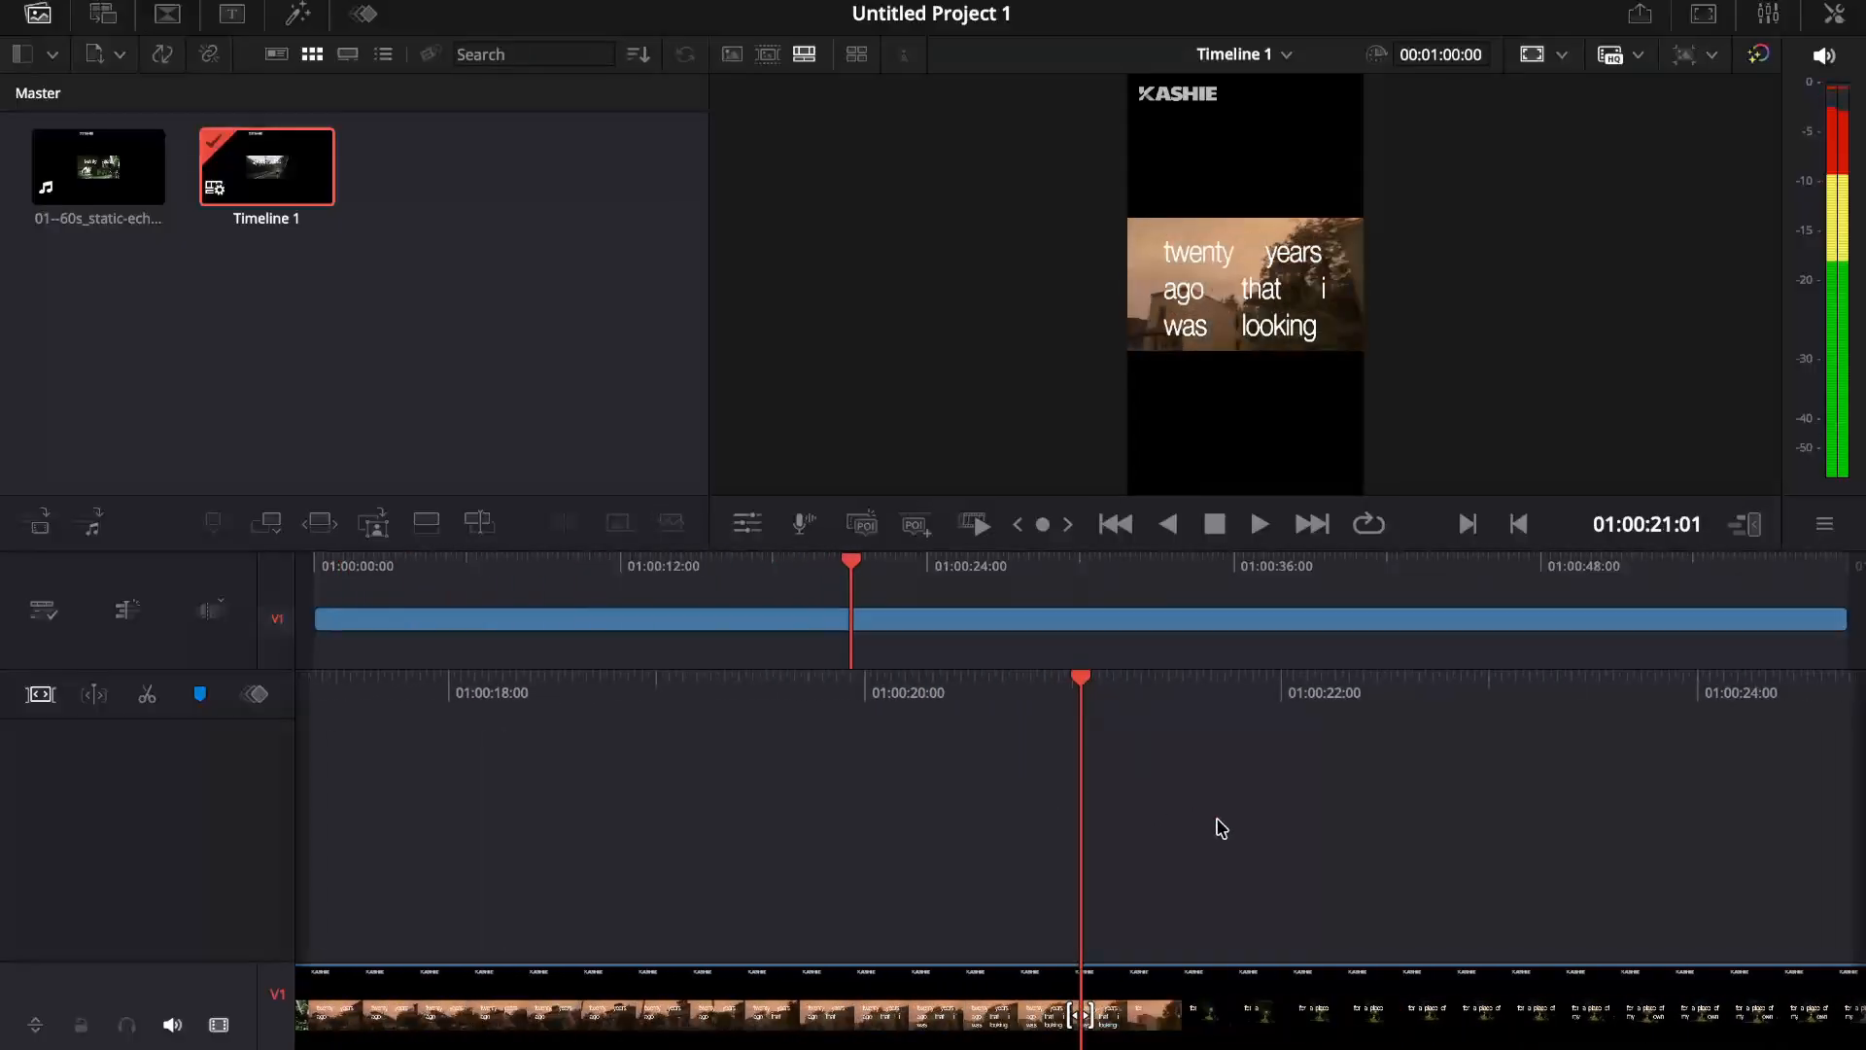
pyautogui.hscroll(9, 1222, 828)
pyautogui.hscroll(-3, 1222, 828)
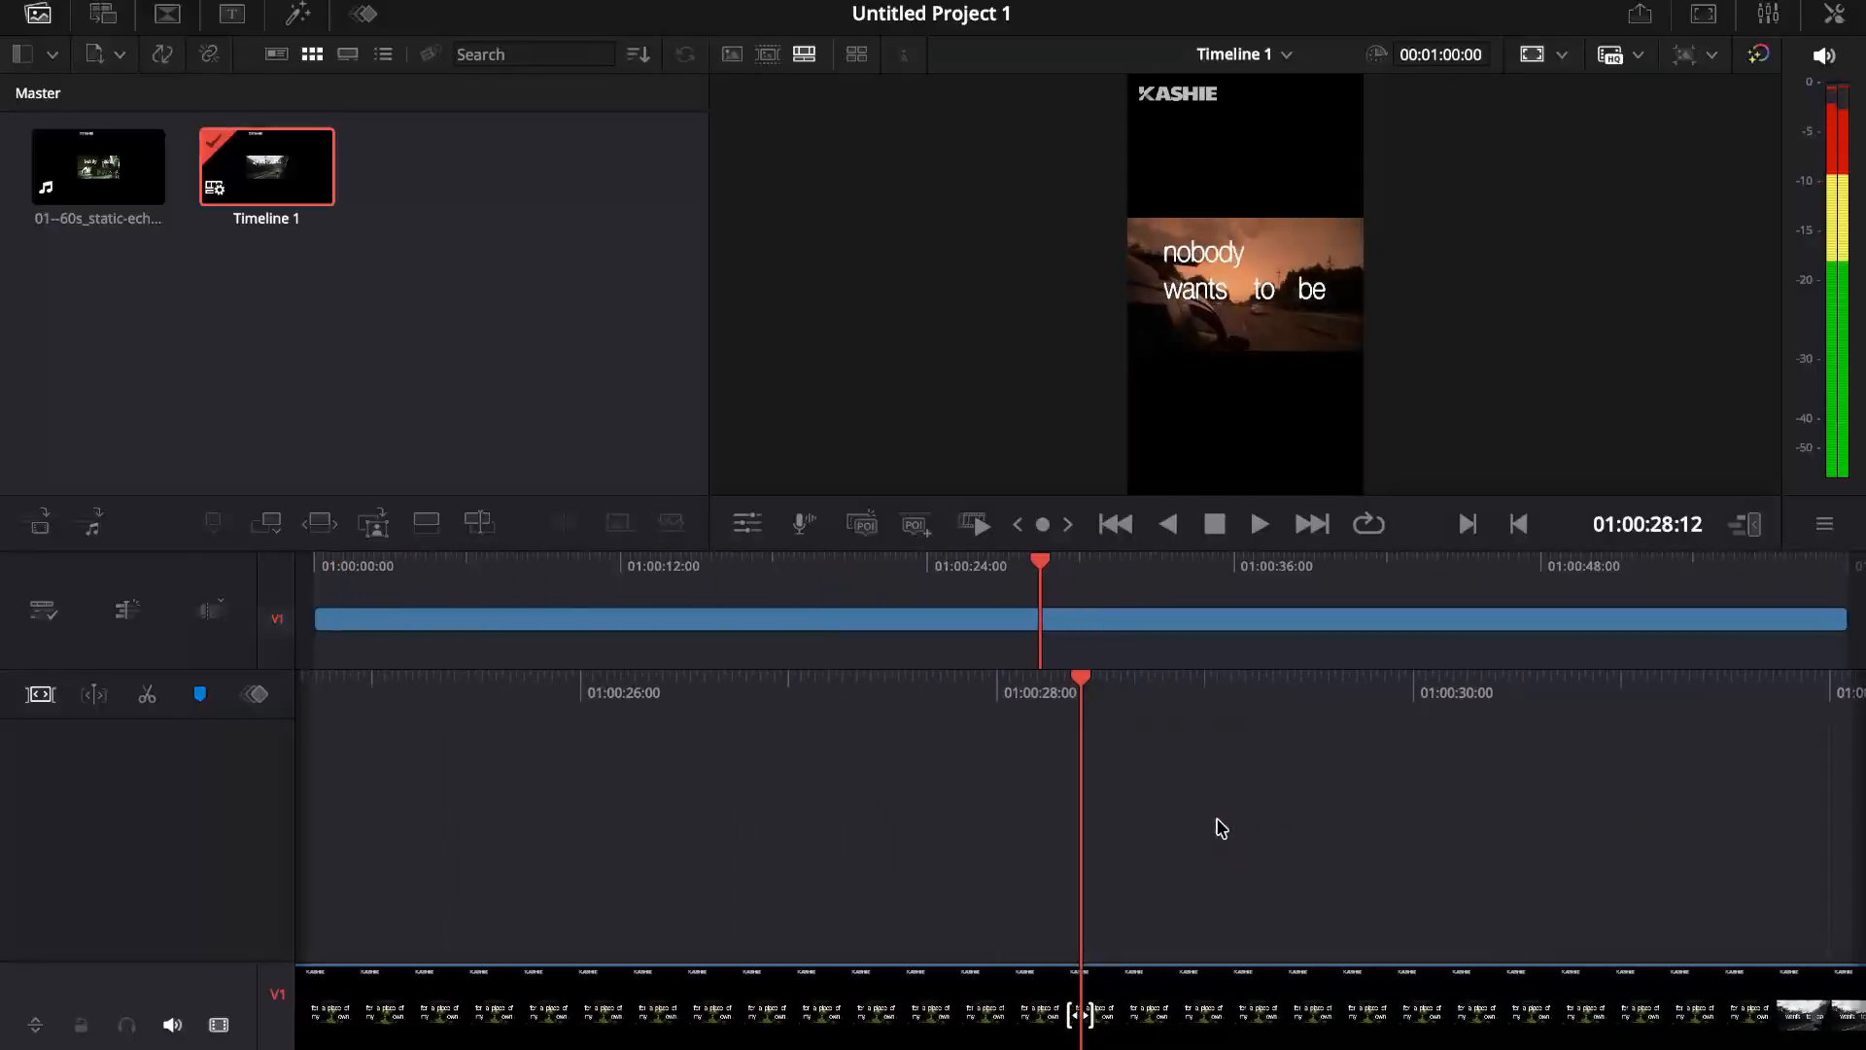
# Step: Mute the timeline's audio monitoring and select the static-echo clip on track V1 while scrubbing without sound
pyautogui.click(1825, 56)
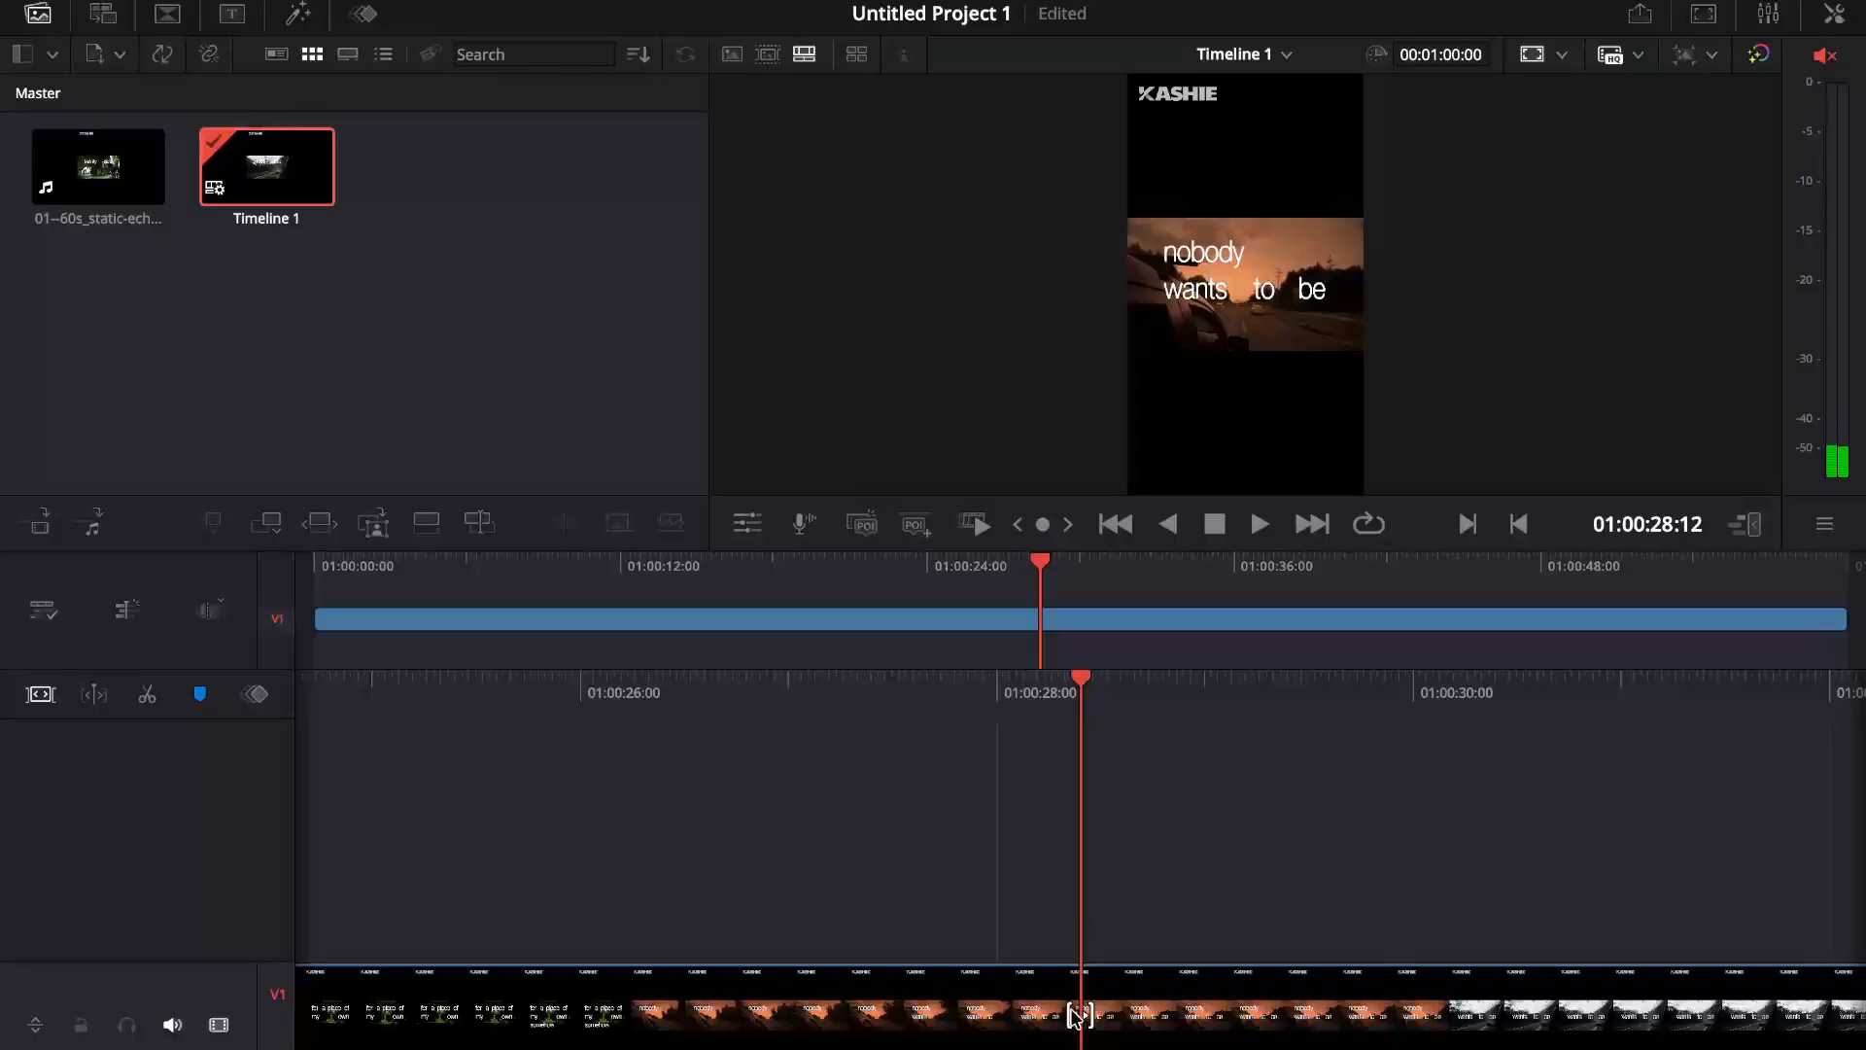
pyautogui.click(1077, 1015)
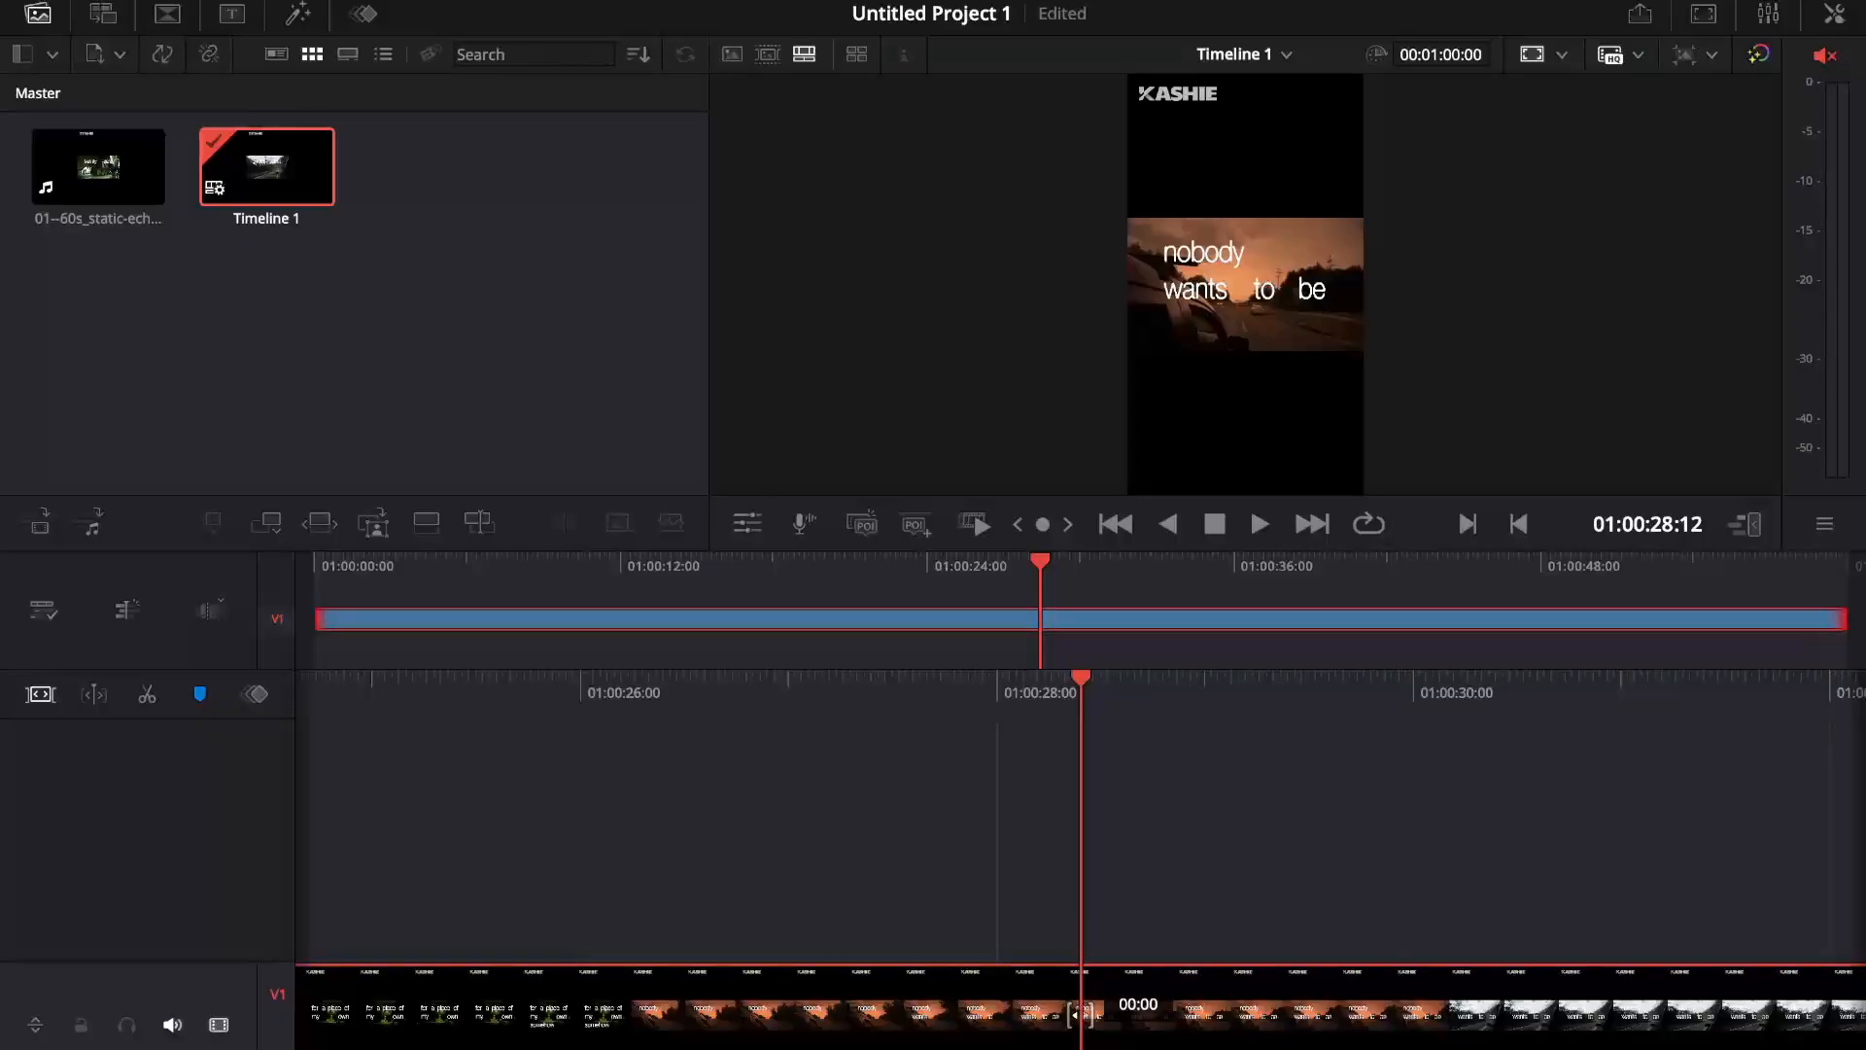
pyautogui.hscroll(5, 632, 792)
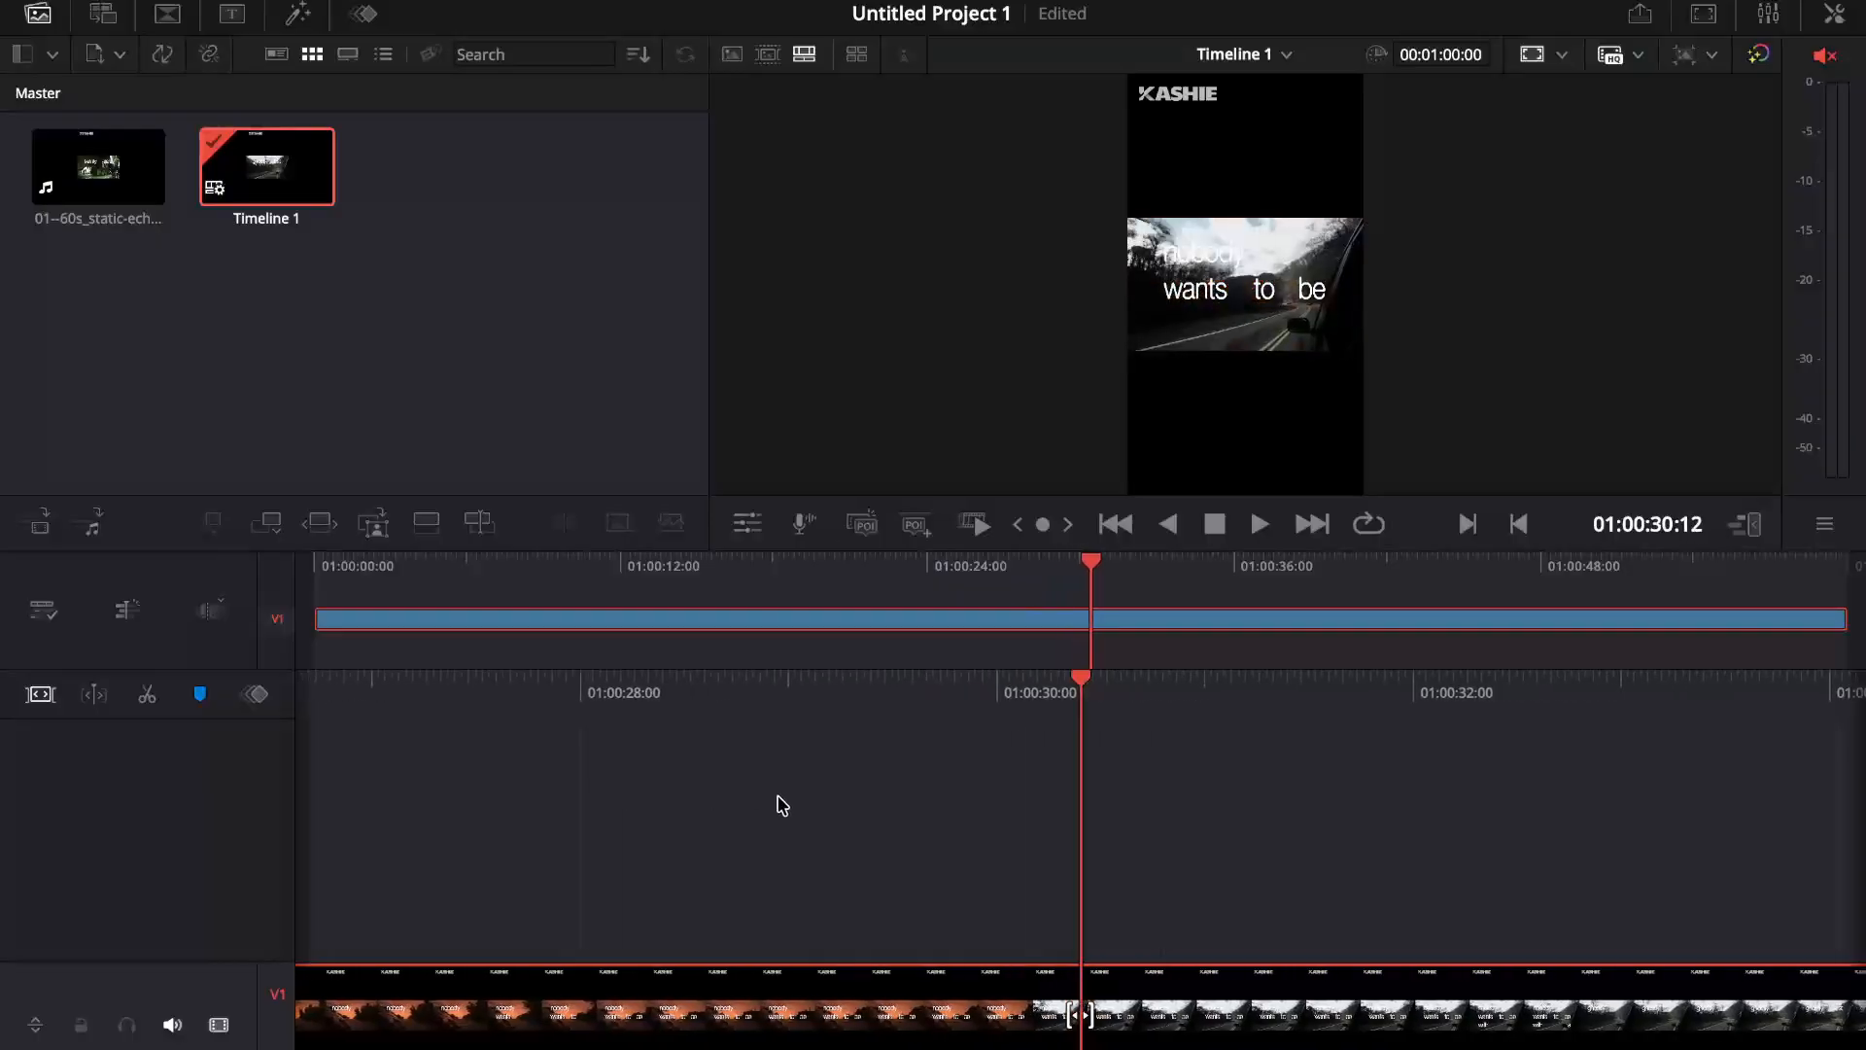
pyautogui.hscroll(1, 780, 805)
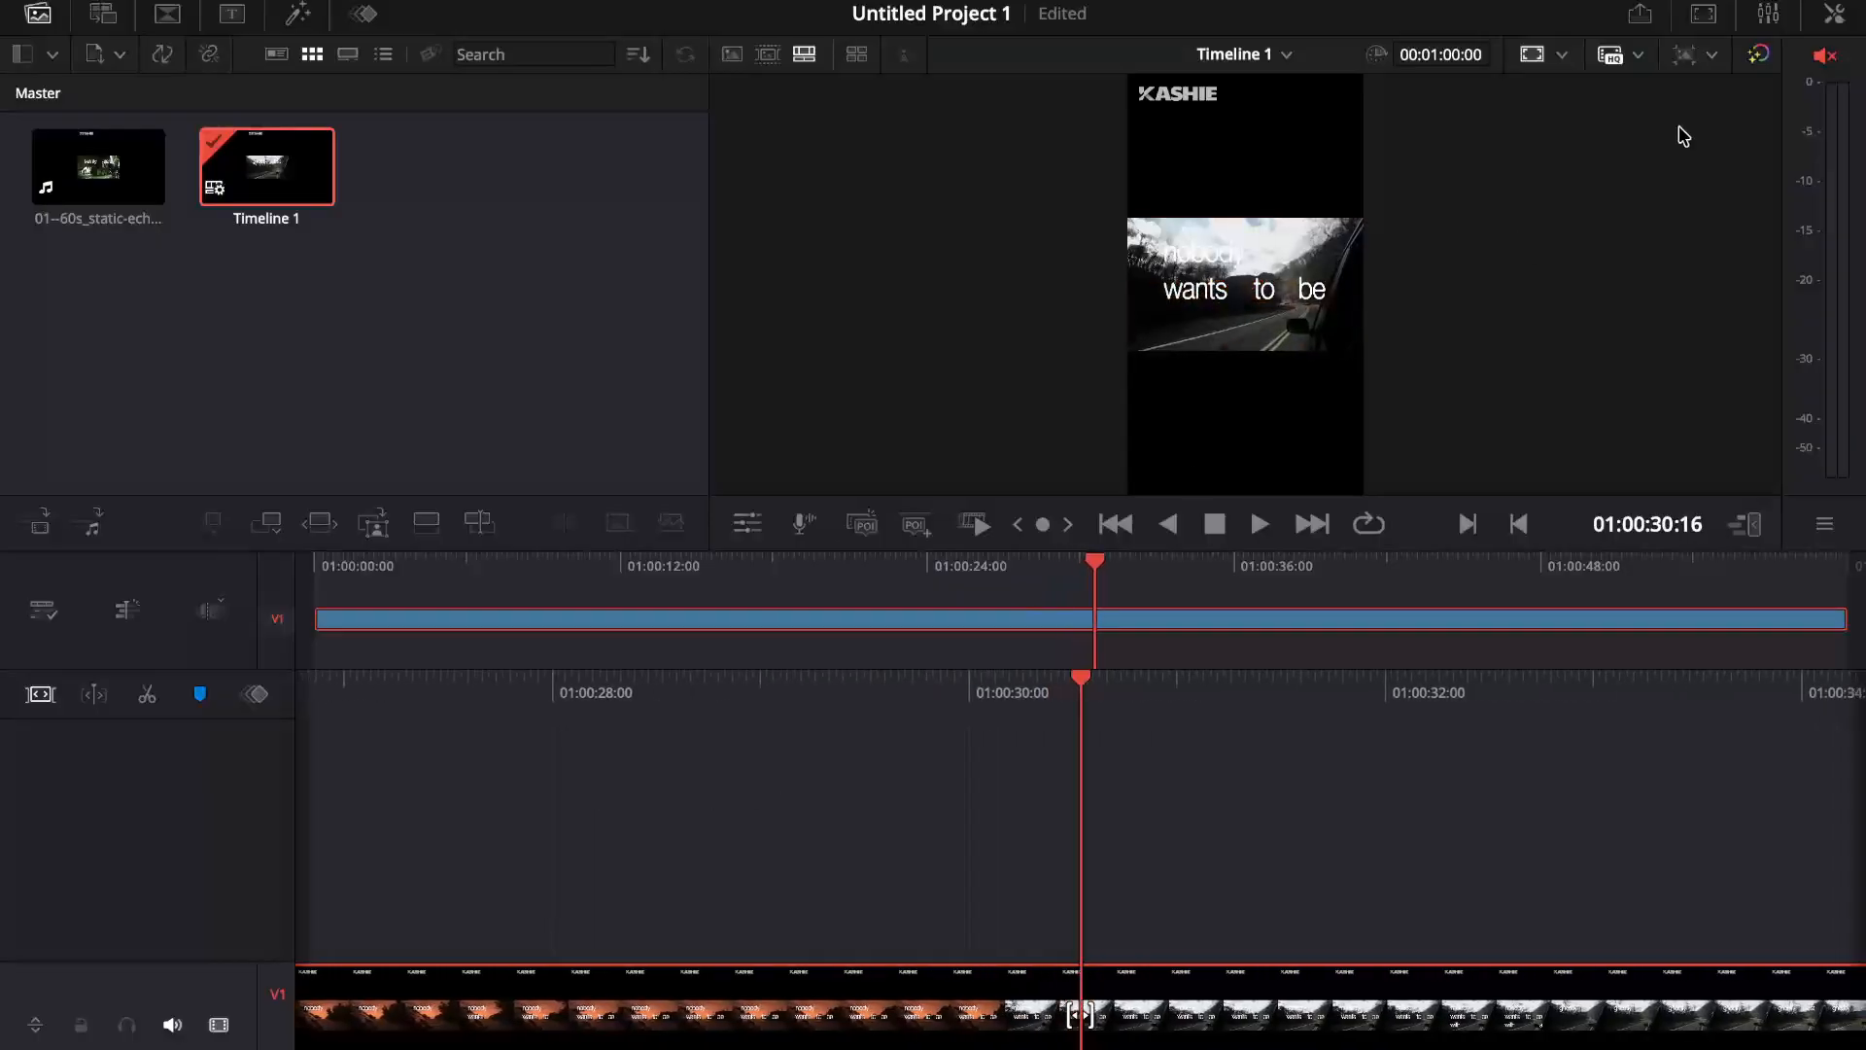
# Step: Show the audio mixer and the inspector, and examine the static-echo clip's video and audio properties
pyautogui.click(1767, 15)
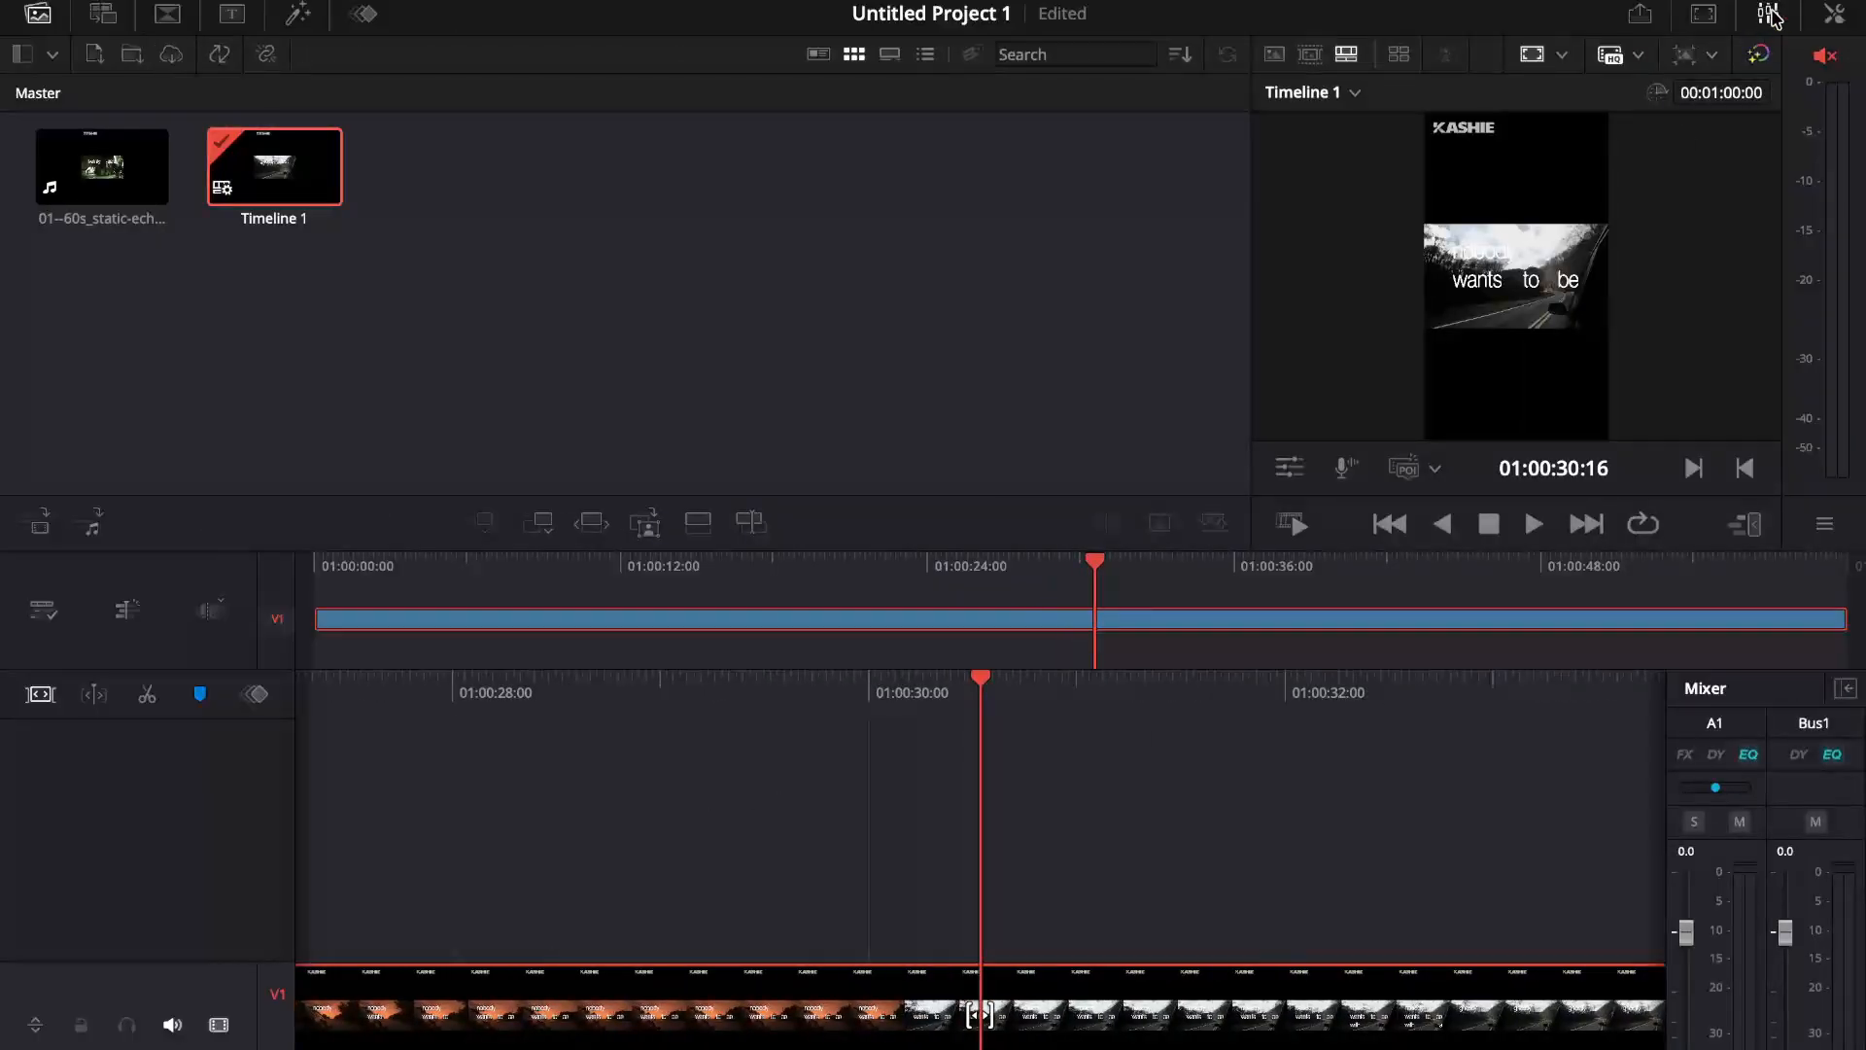
pyautogui.click(1834, 15)
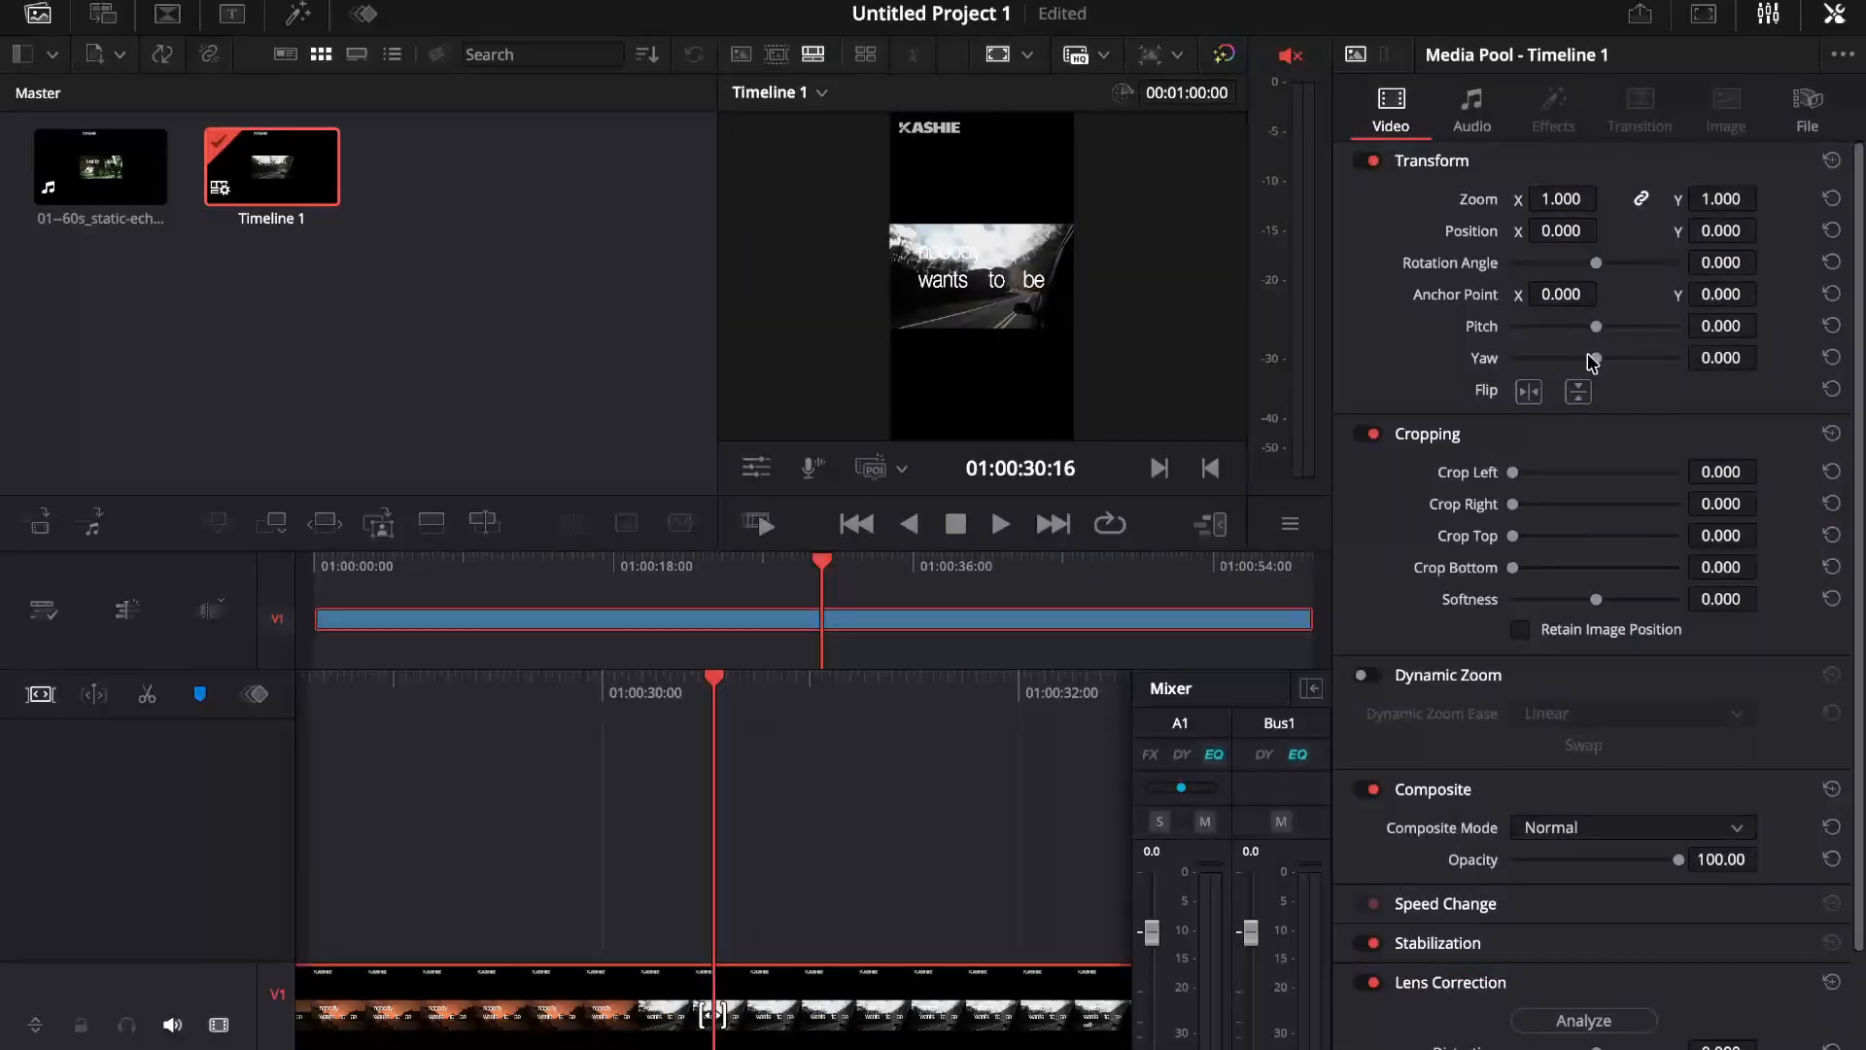
pyautogui.scroll(-5, 1558, 458)
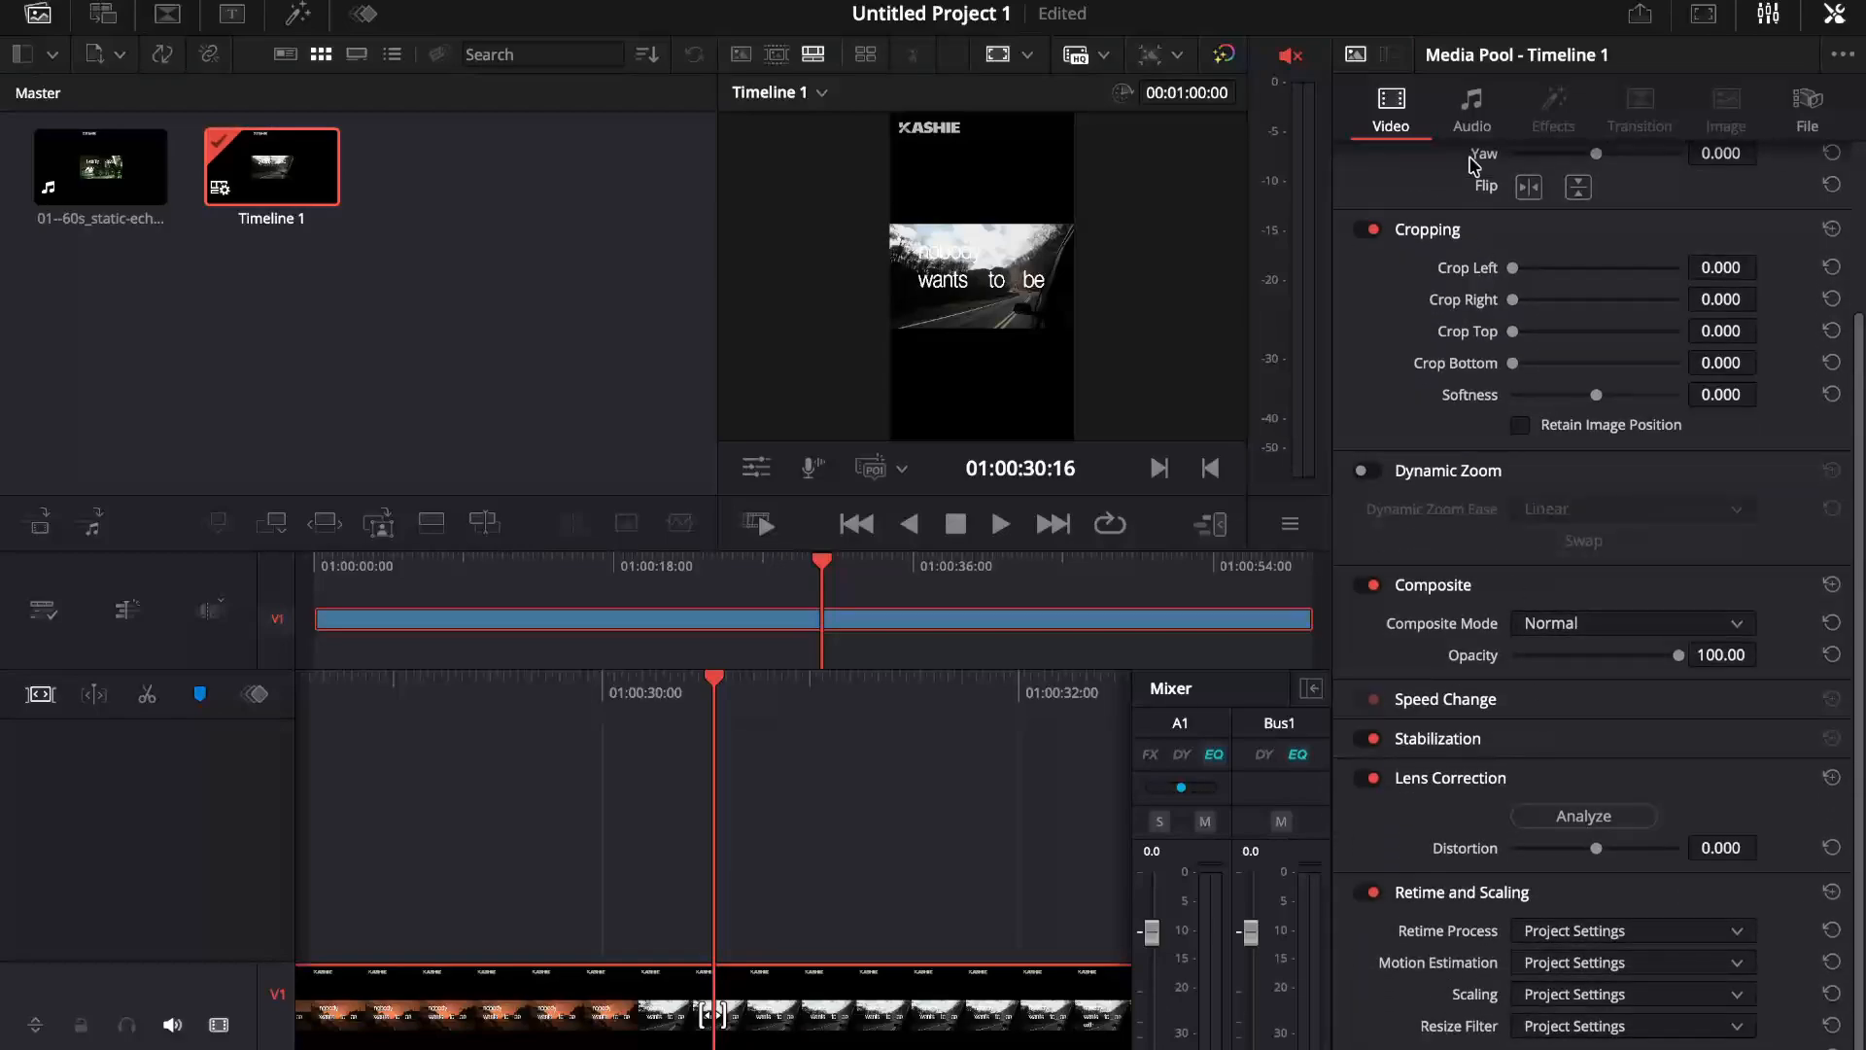
pyautogui.click(1471, 117)
pyautogui.click(834, 1014)
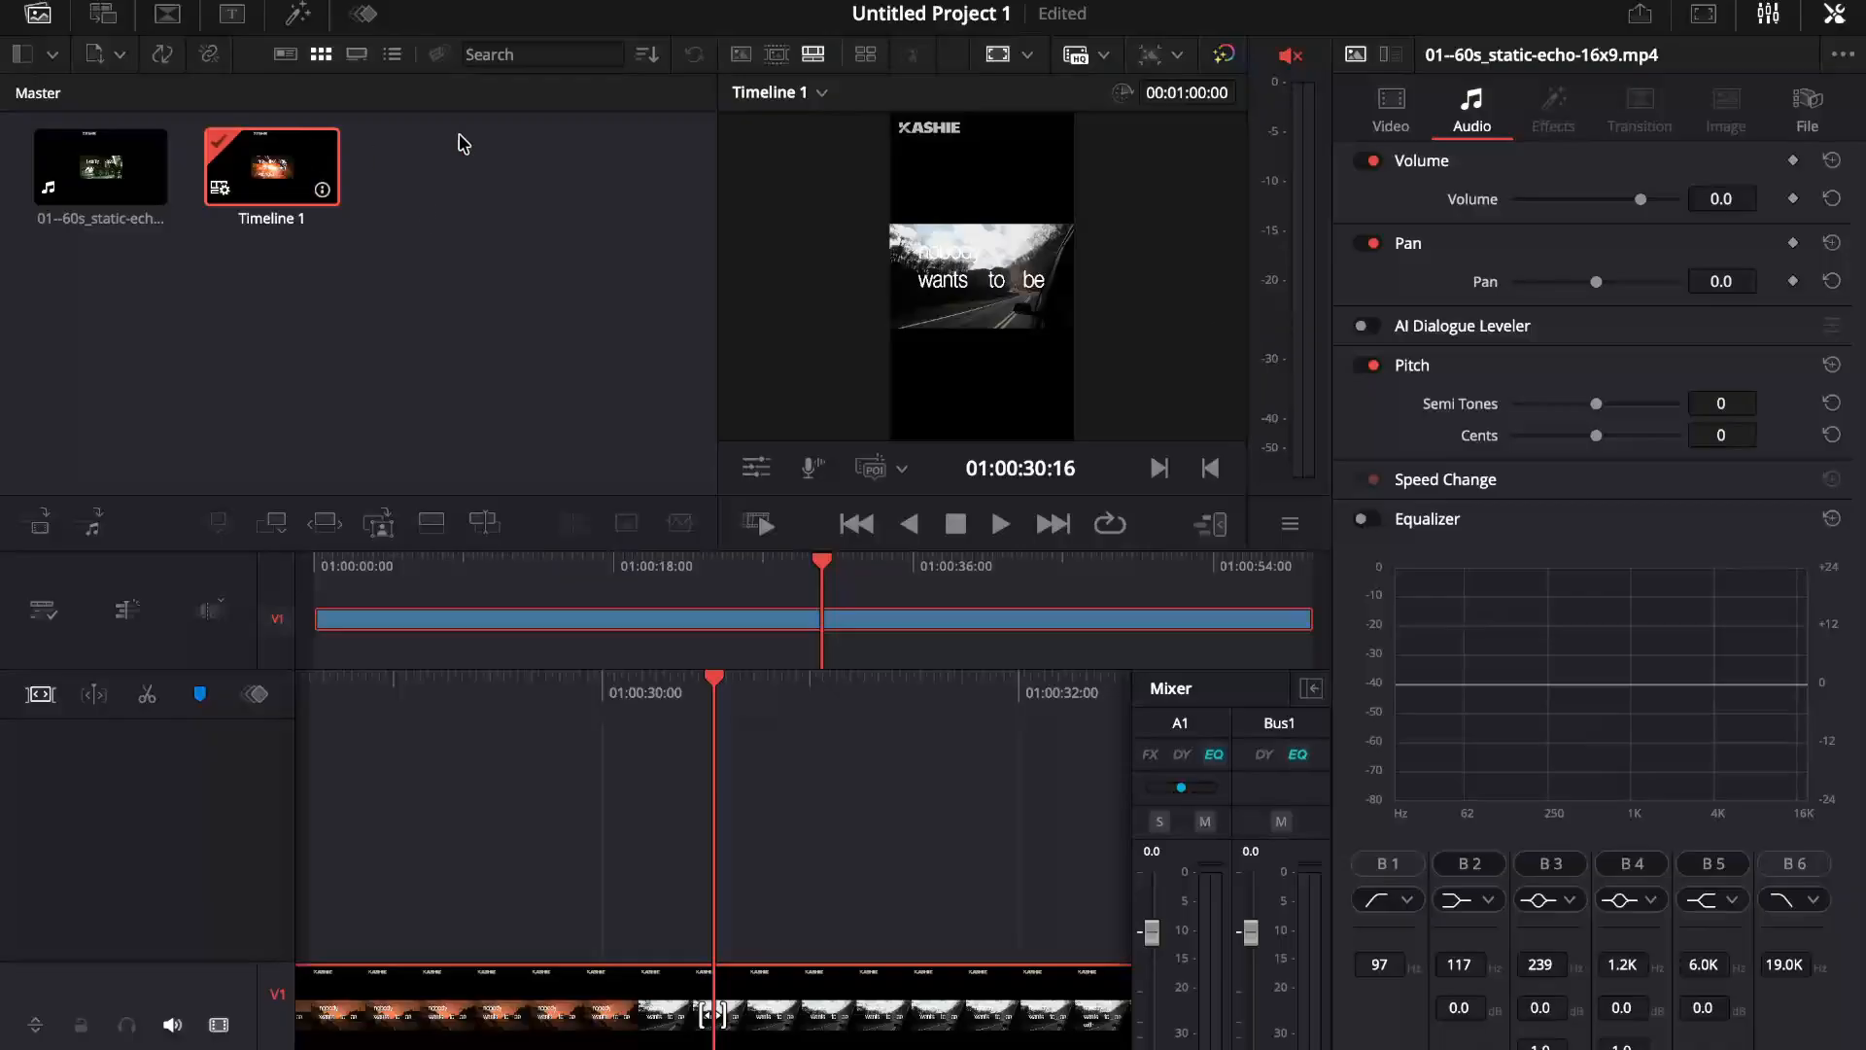
# Step: Browse the title templates and place the Ribbon Text Fusion title on a new track V2, starting at about 01:00:28:00
pyautogui.click(231, 16)
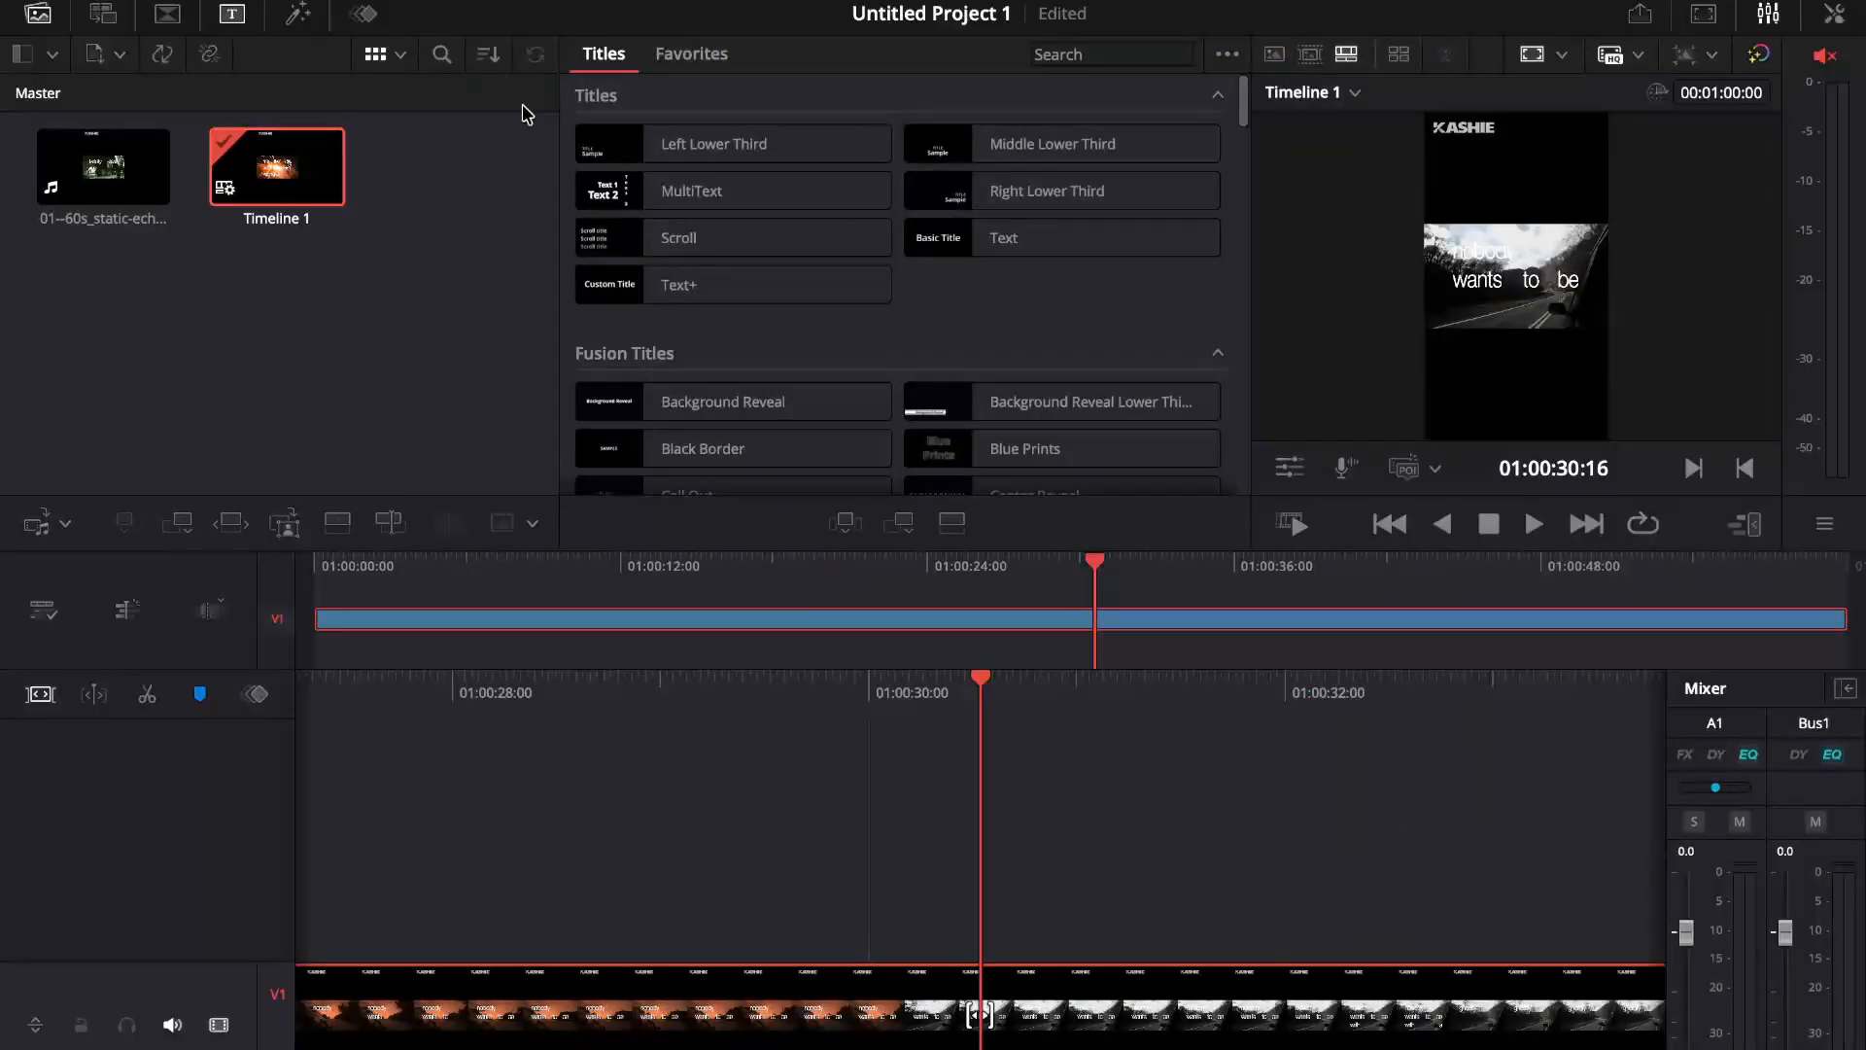
pyautogui.scroll(-2, 991, 250)
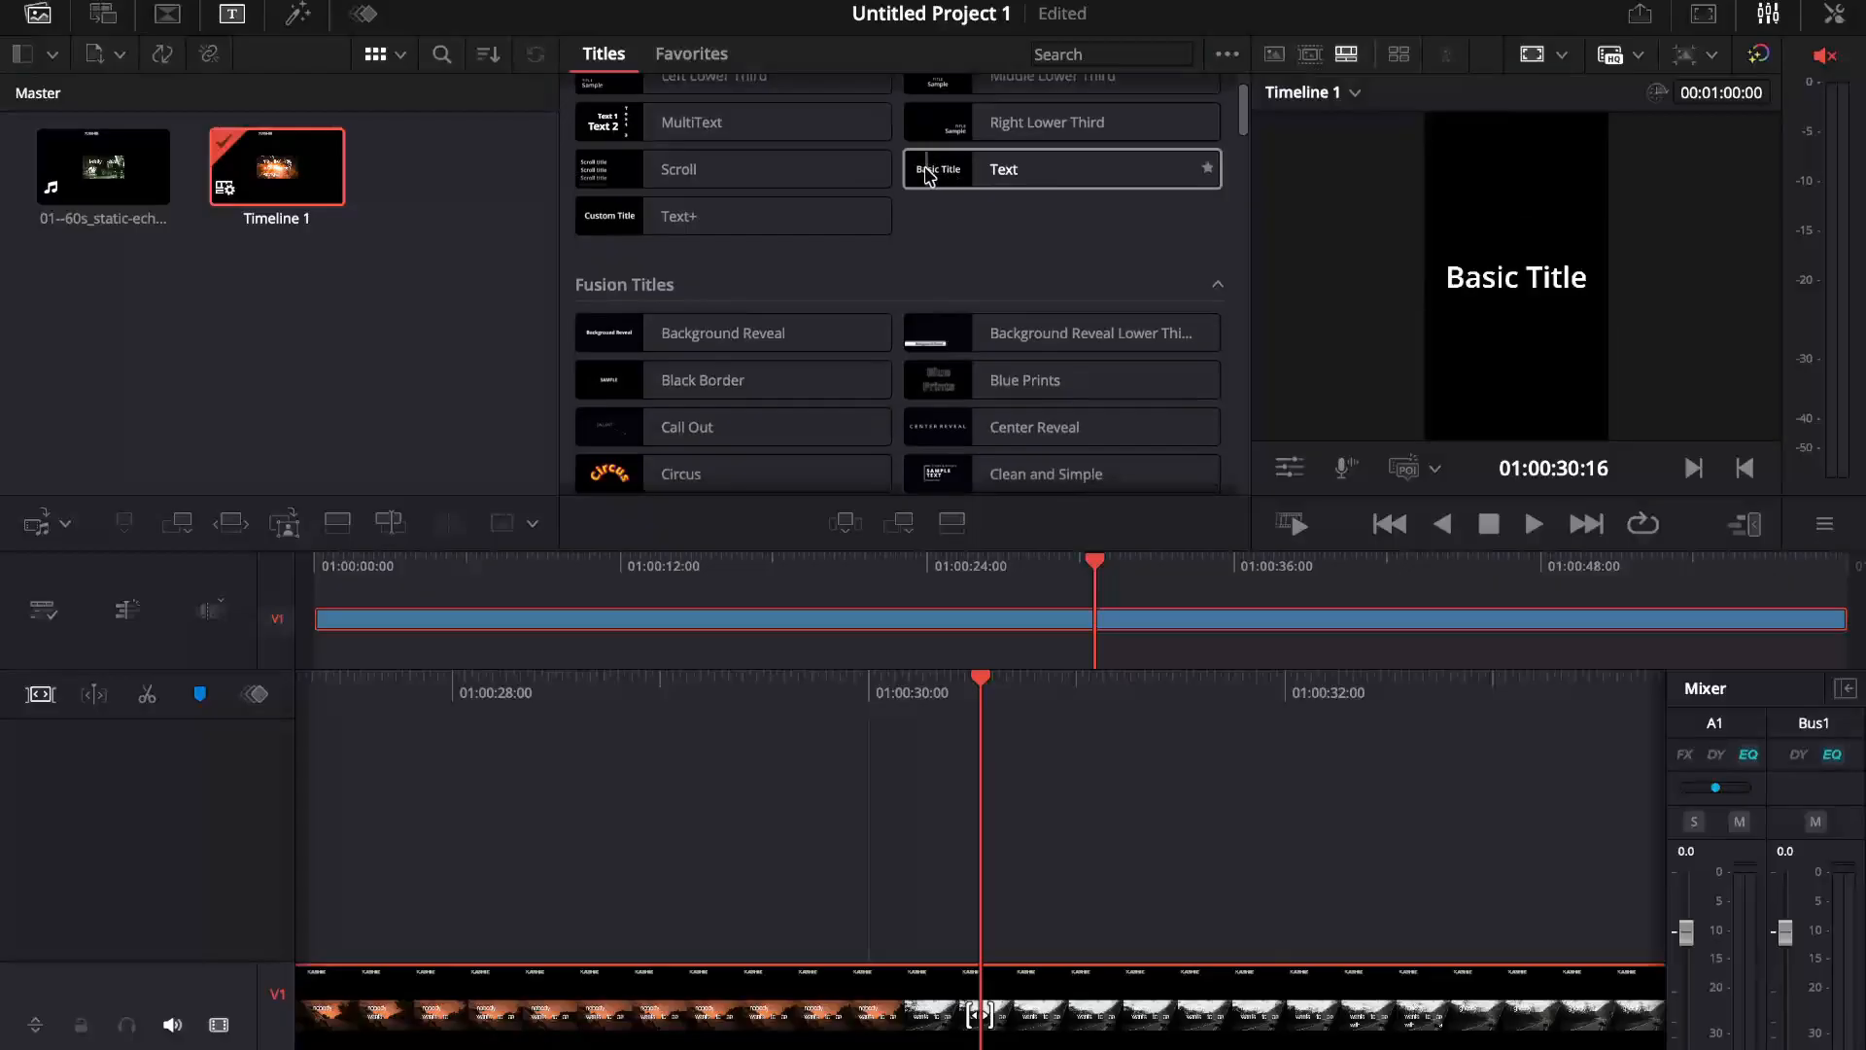
pyautogui.scroll(-1, 731, 175)
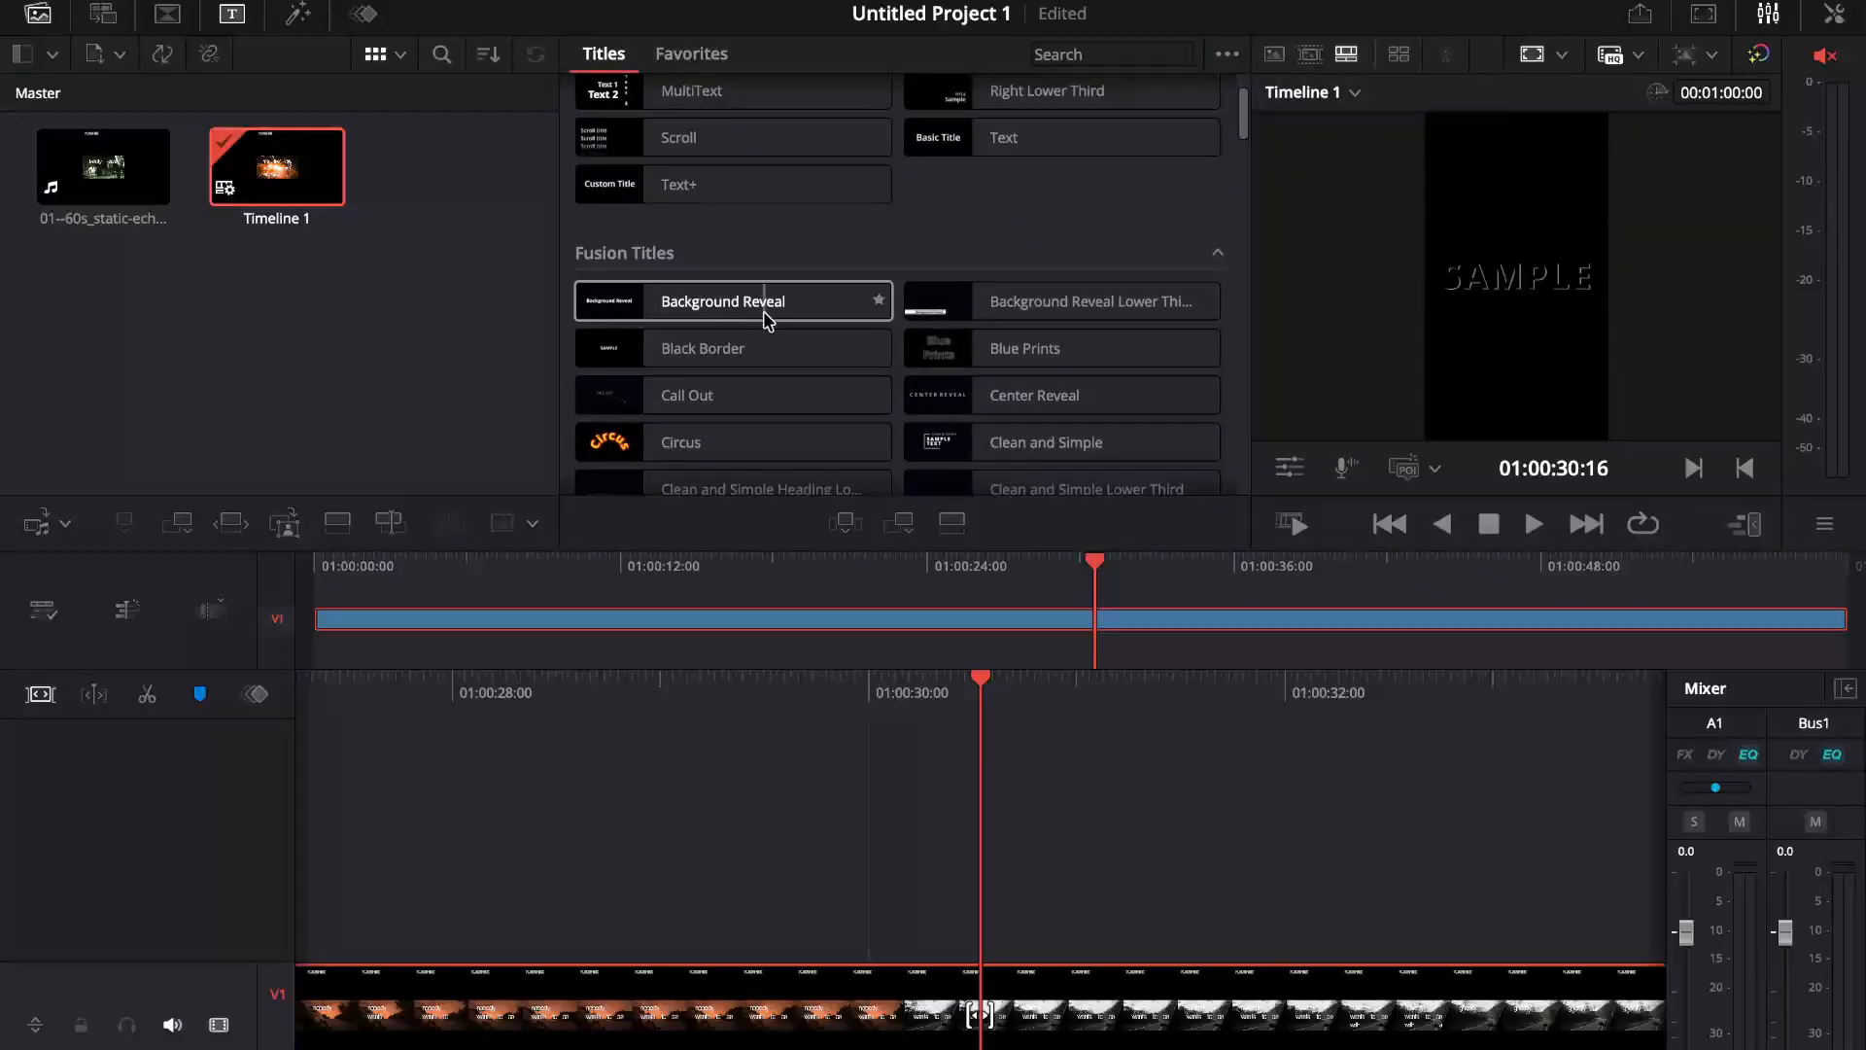
pyautogui.scroll(-2, 642, 340)
pyautogui.scroll(-5, 684, 379)
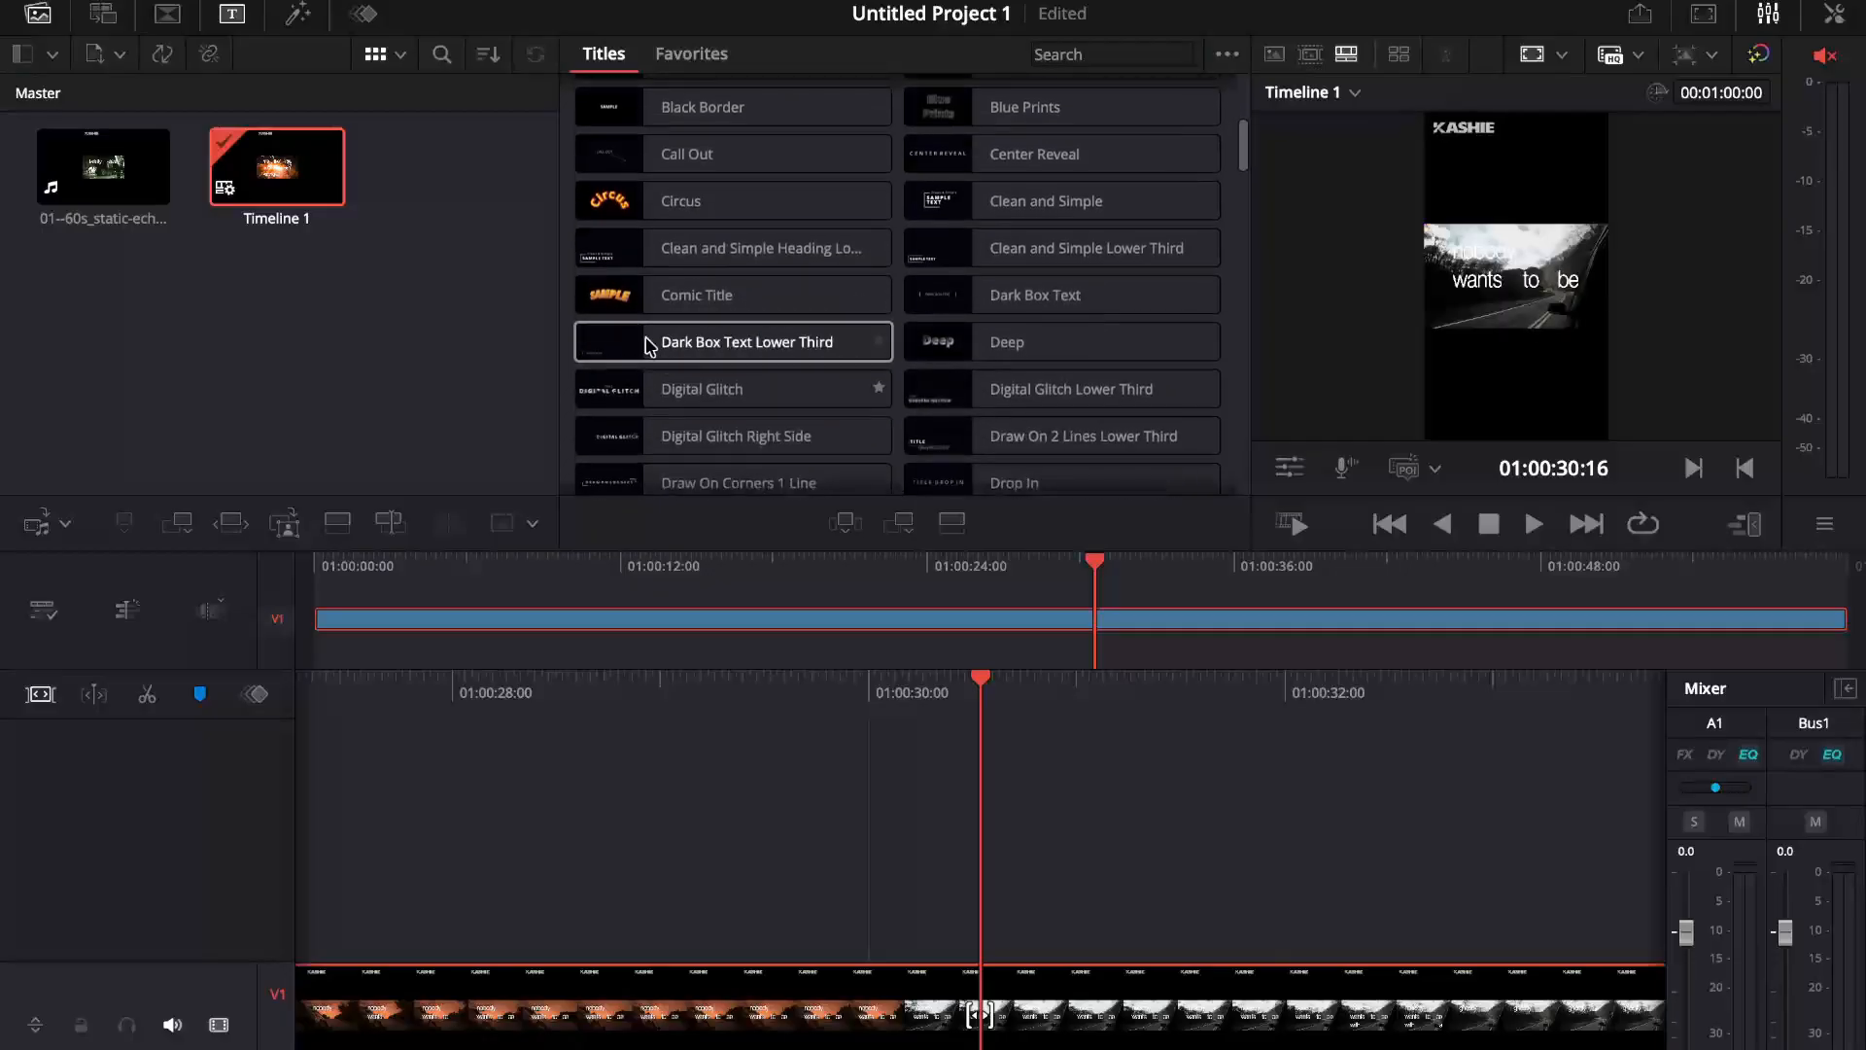
pyautogui.scroll(-3, 676, 302)
pyautogui.scroll(-2, 704, 304)
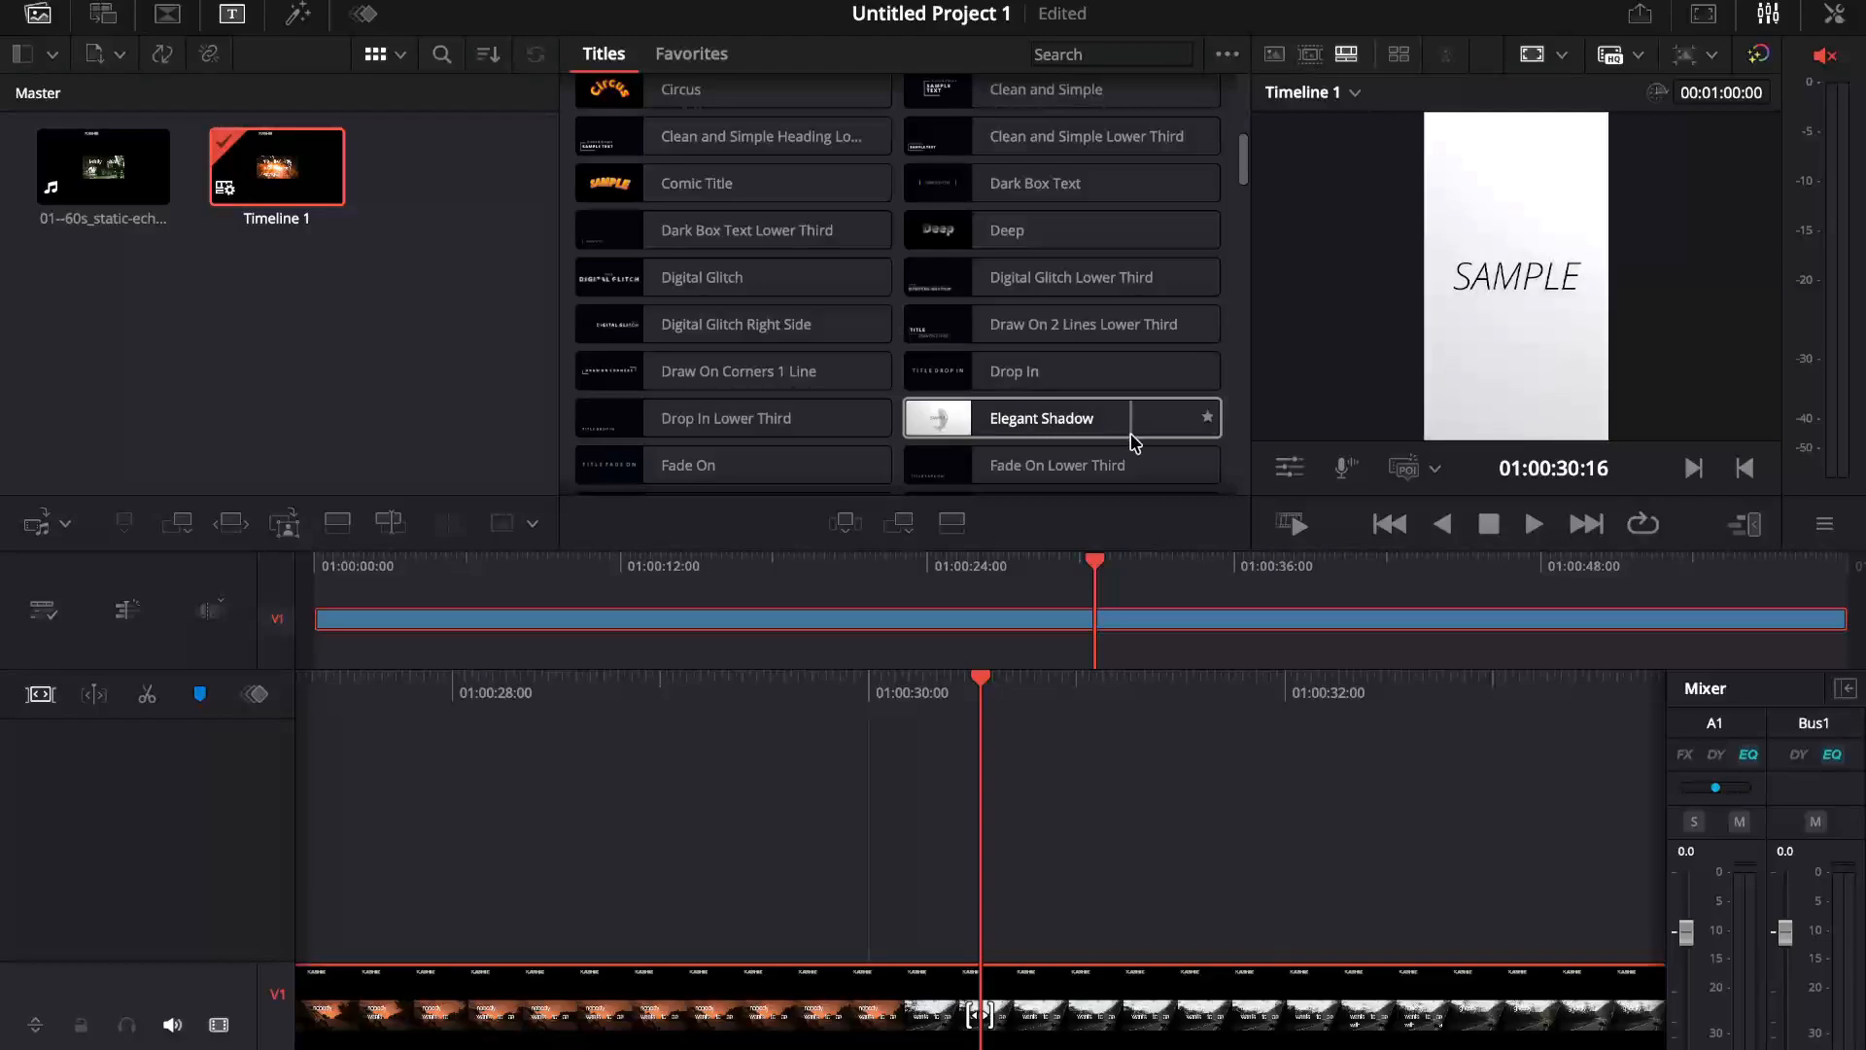
pyautogui.scroll(-15, 926, 427)
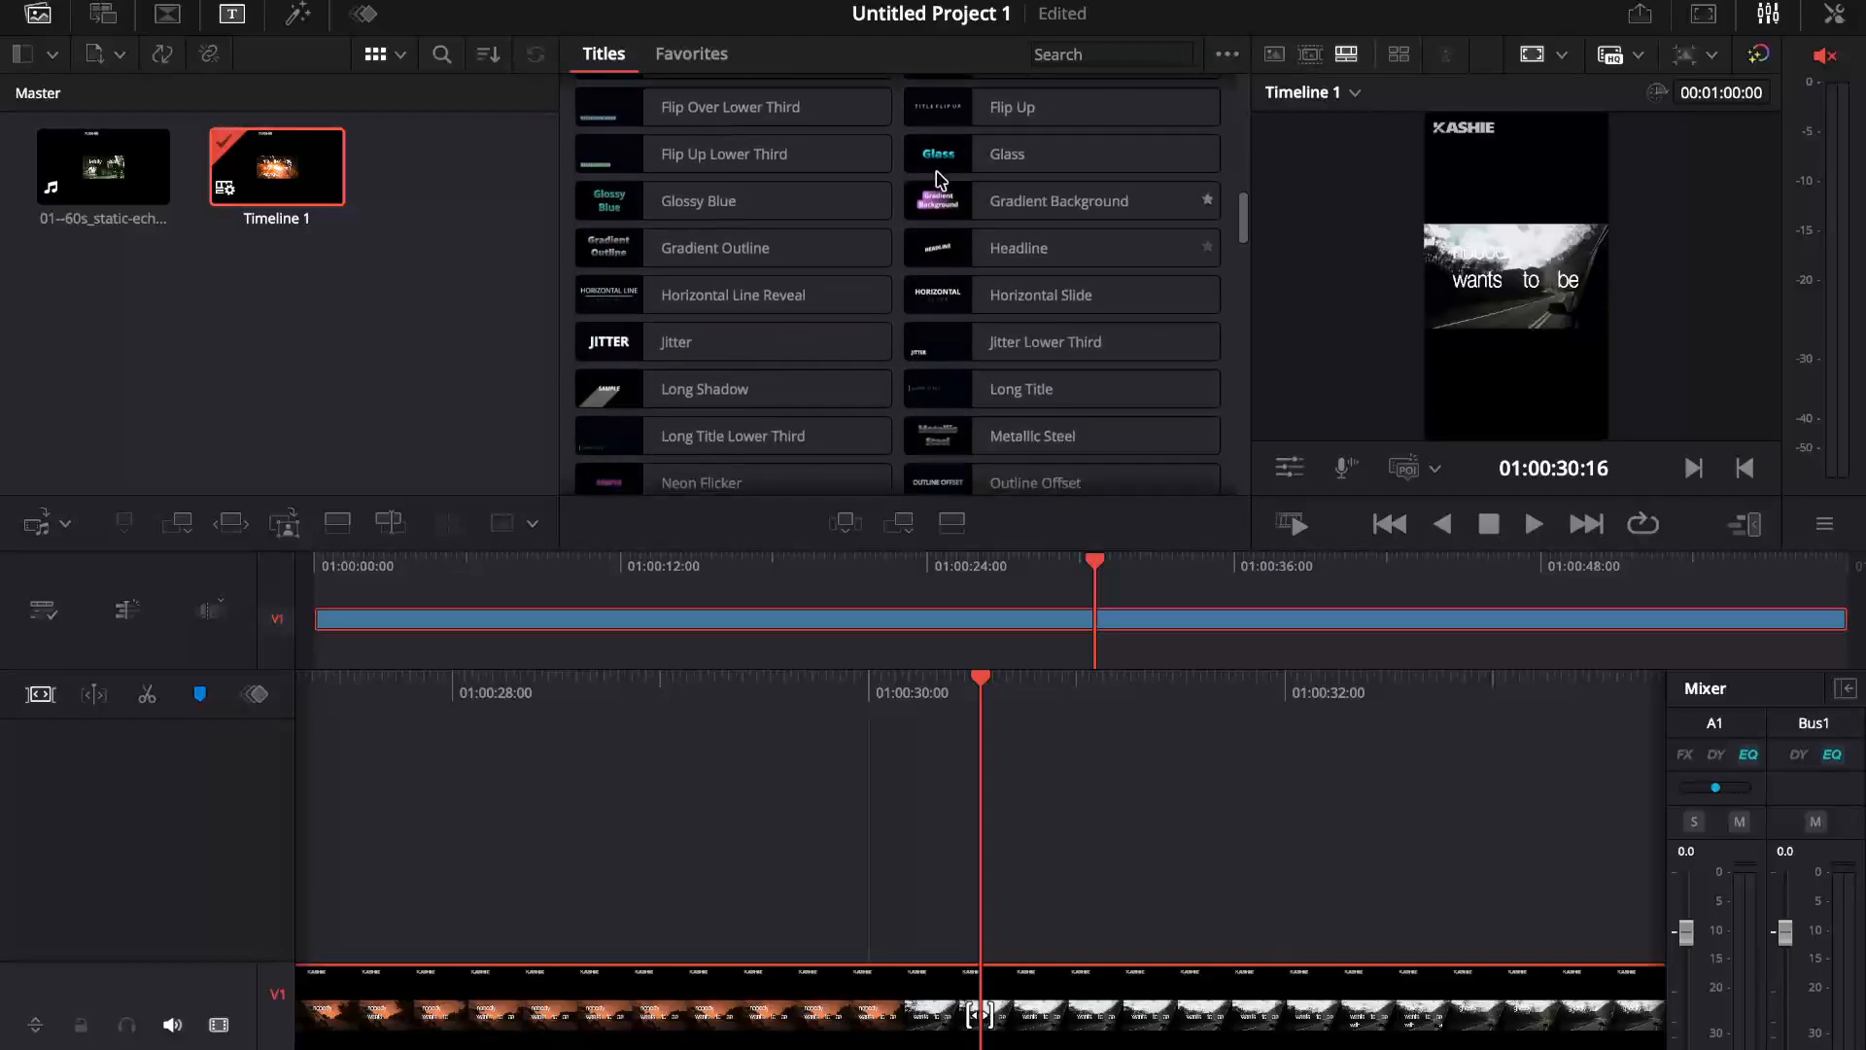
pyautogui.scroll(-4, 938, 175)
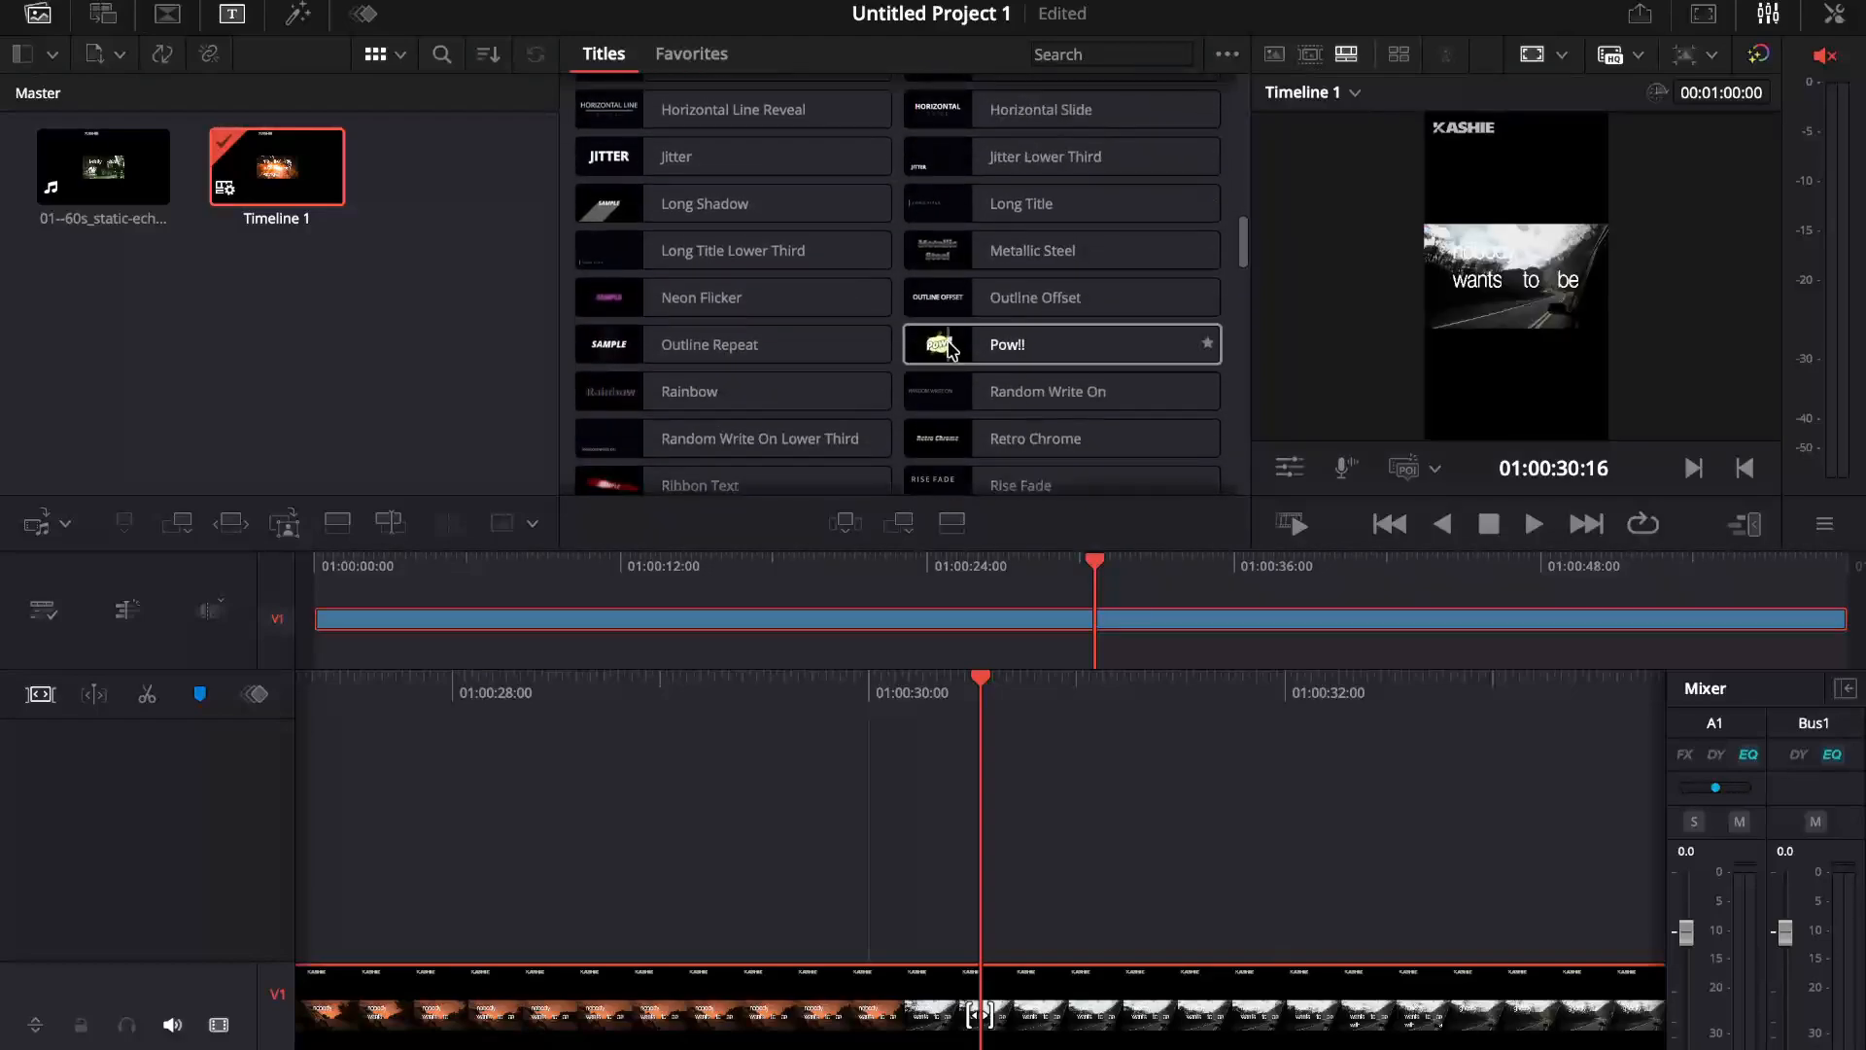
pyautogui.scroll(-3, 950, 484)
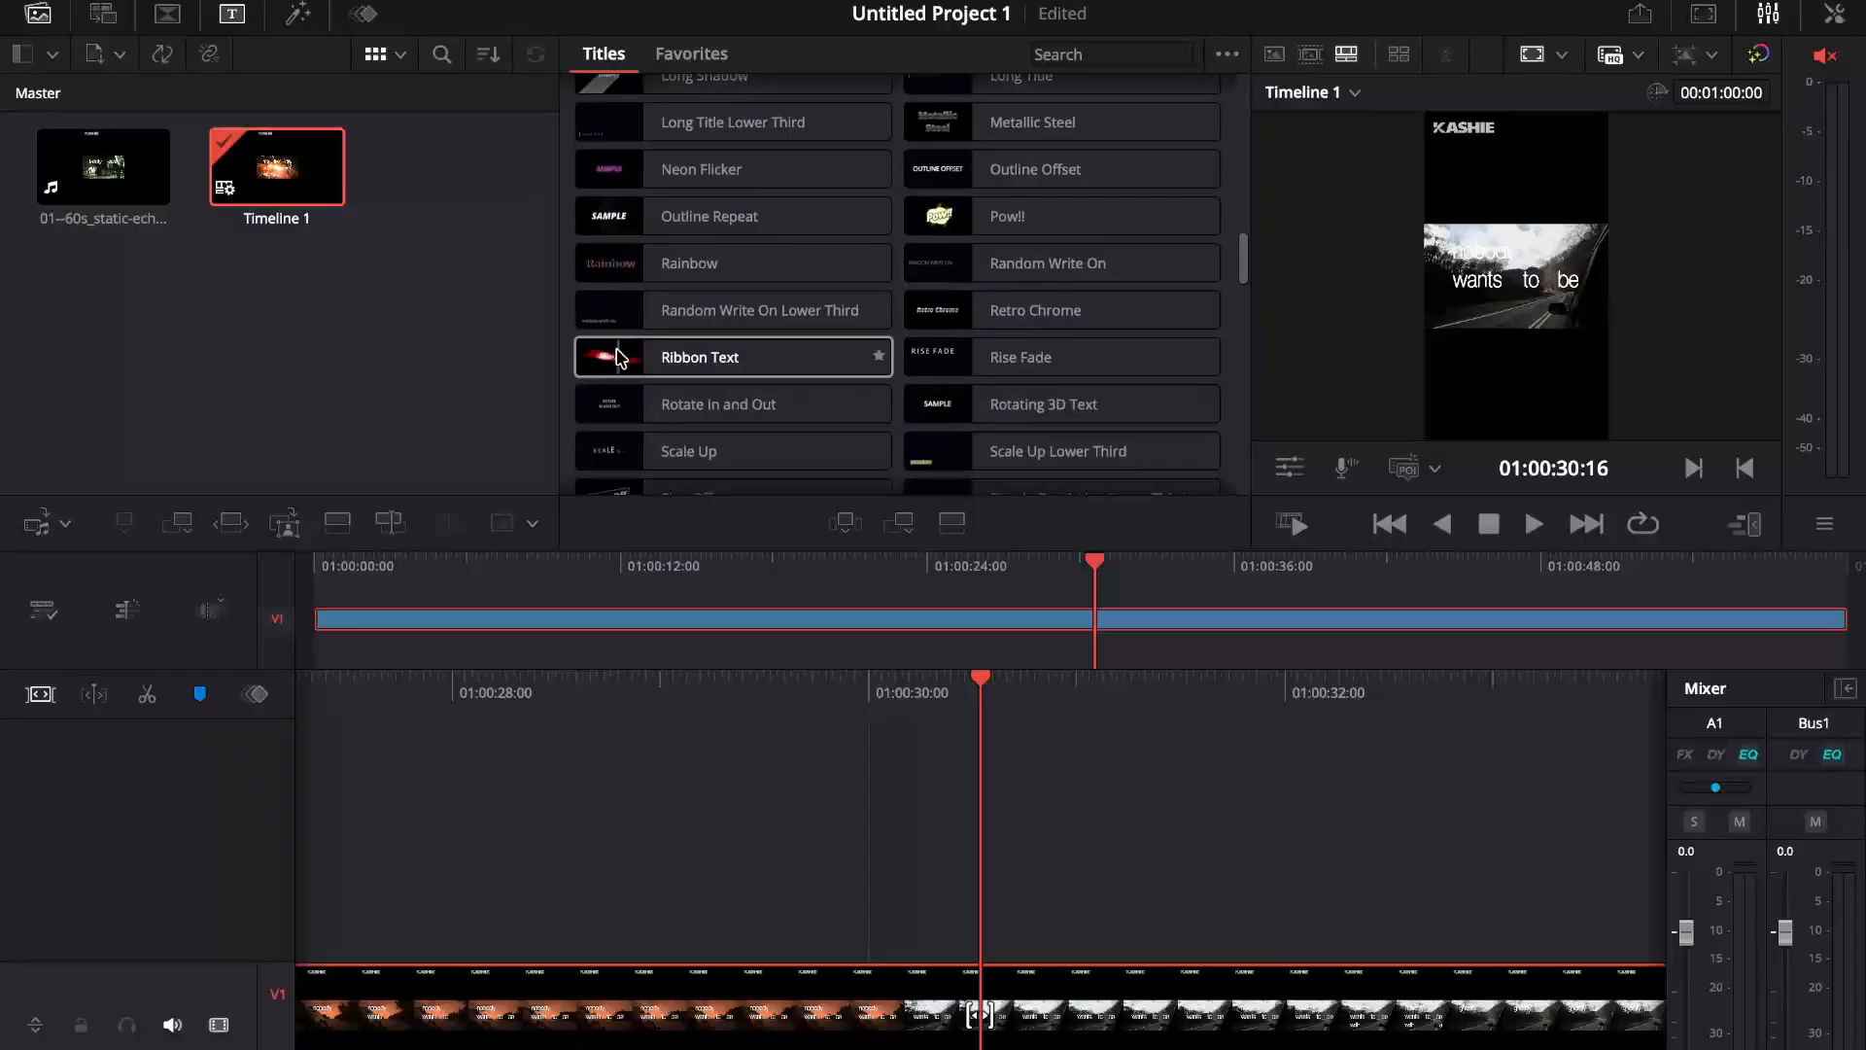
pyautogui.moveTo(618, 358); pyautogui.dragTo(454, 813)
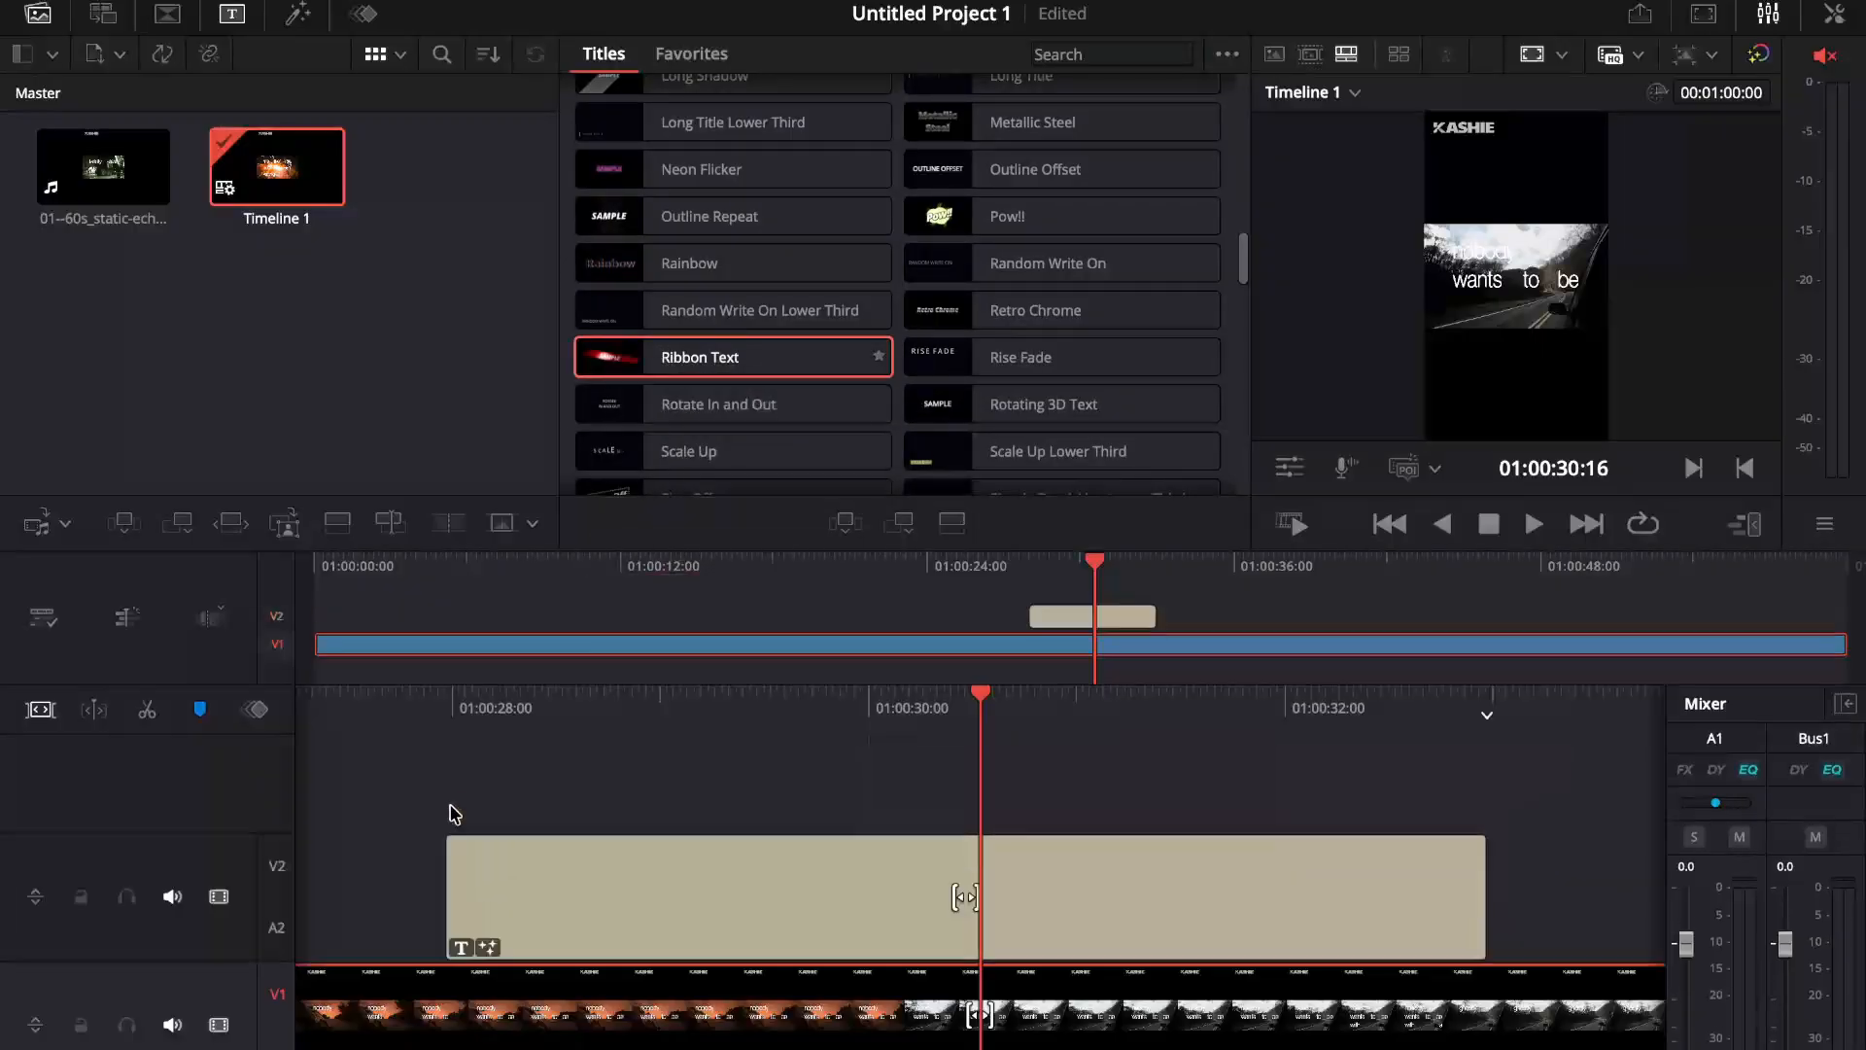
# Step: Preview the Ribbon Text title over the video and change its text to TECH EXPRESS
pyautogui.moveTo(915, 896); pyautogui.dragTo(936, 896)
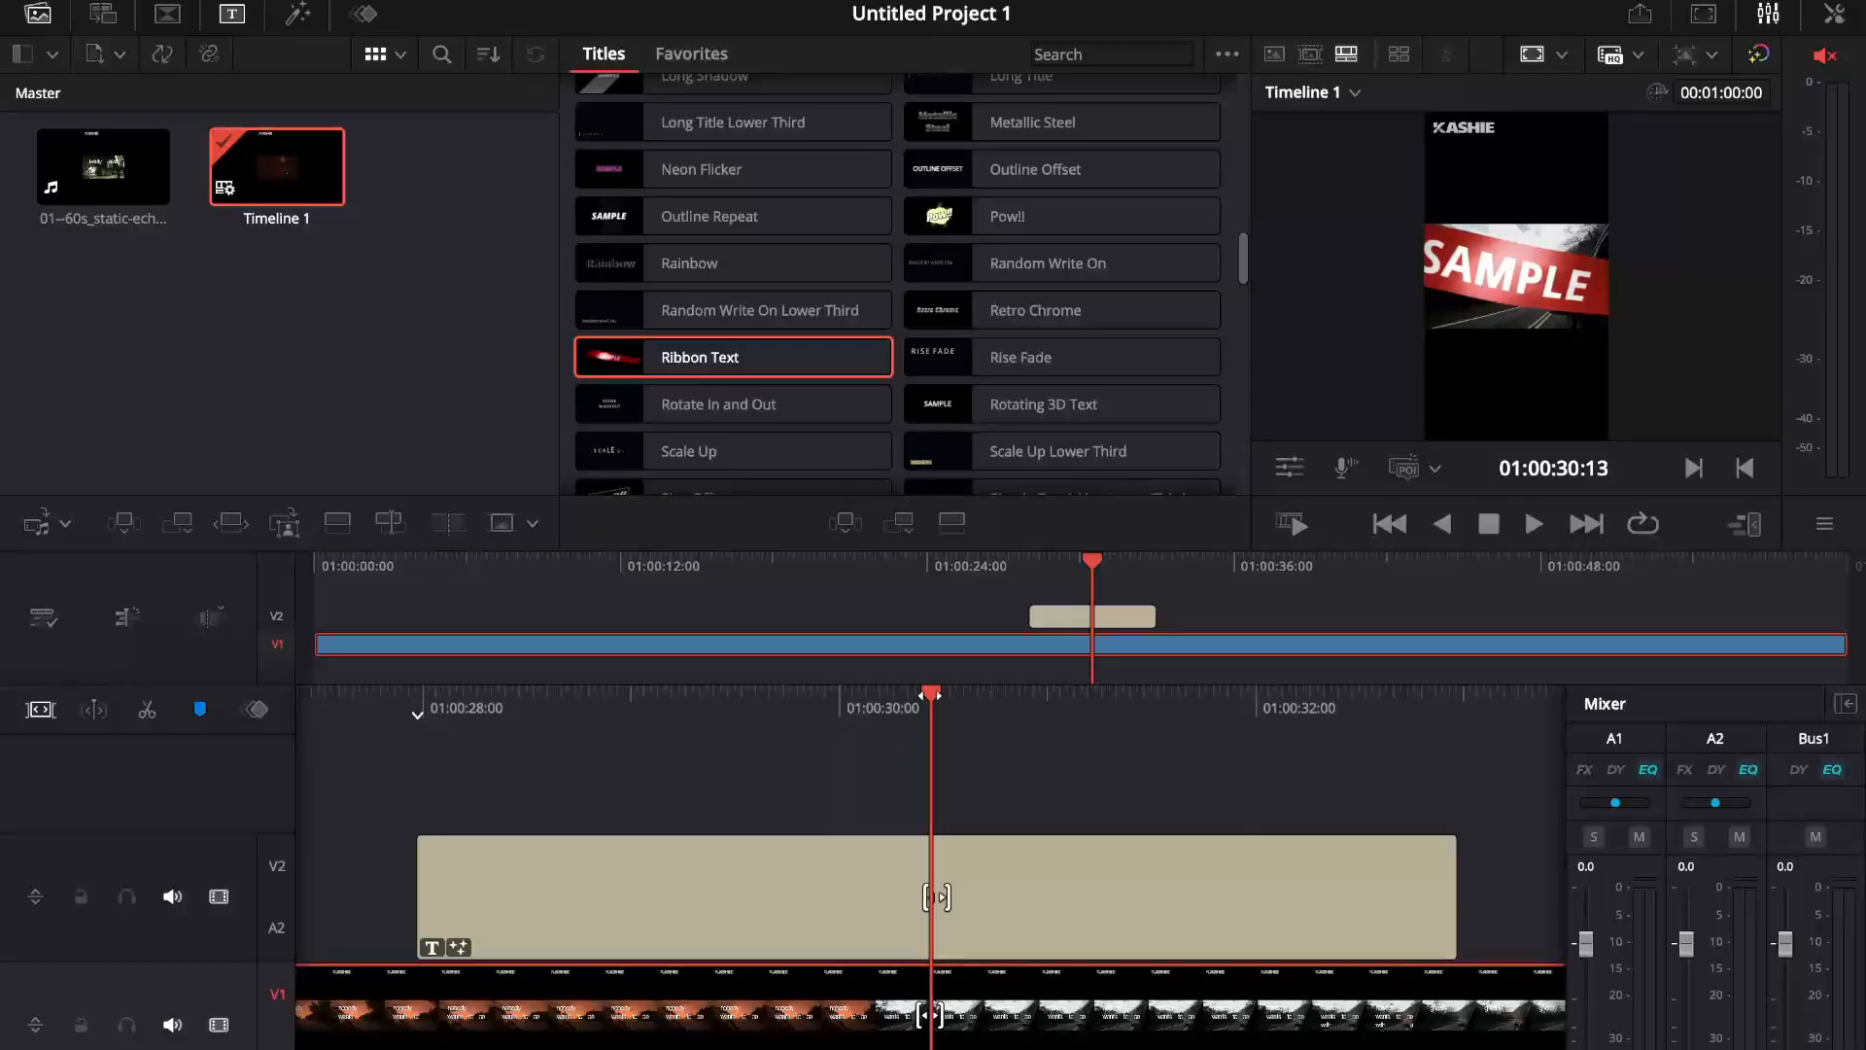
pyautogui.moveTo(929, 696); pyautogui.dragTo(841, 962)
pyautogui.click(838, 906)
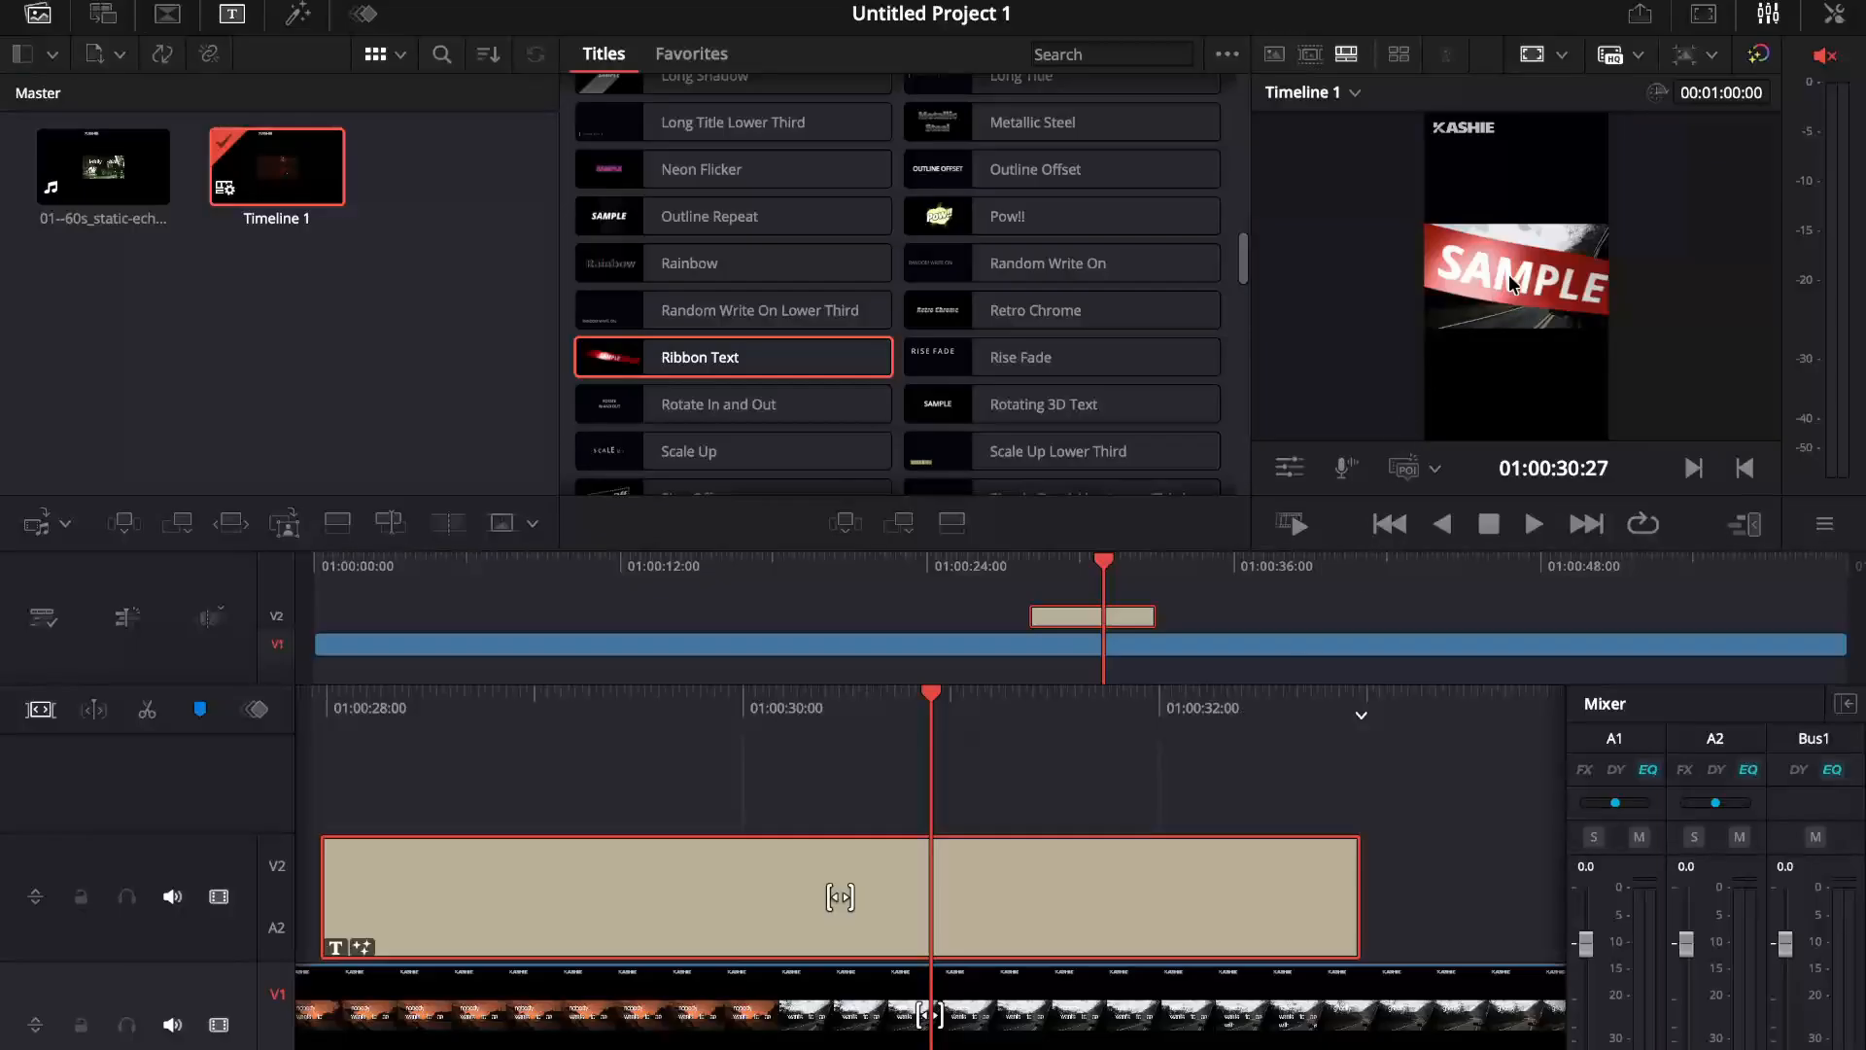
pyautogui.click(1834, 14)
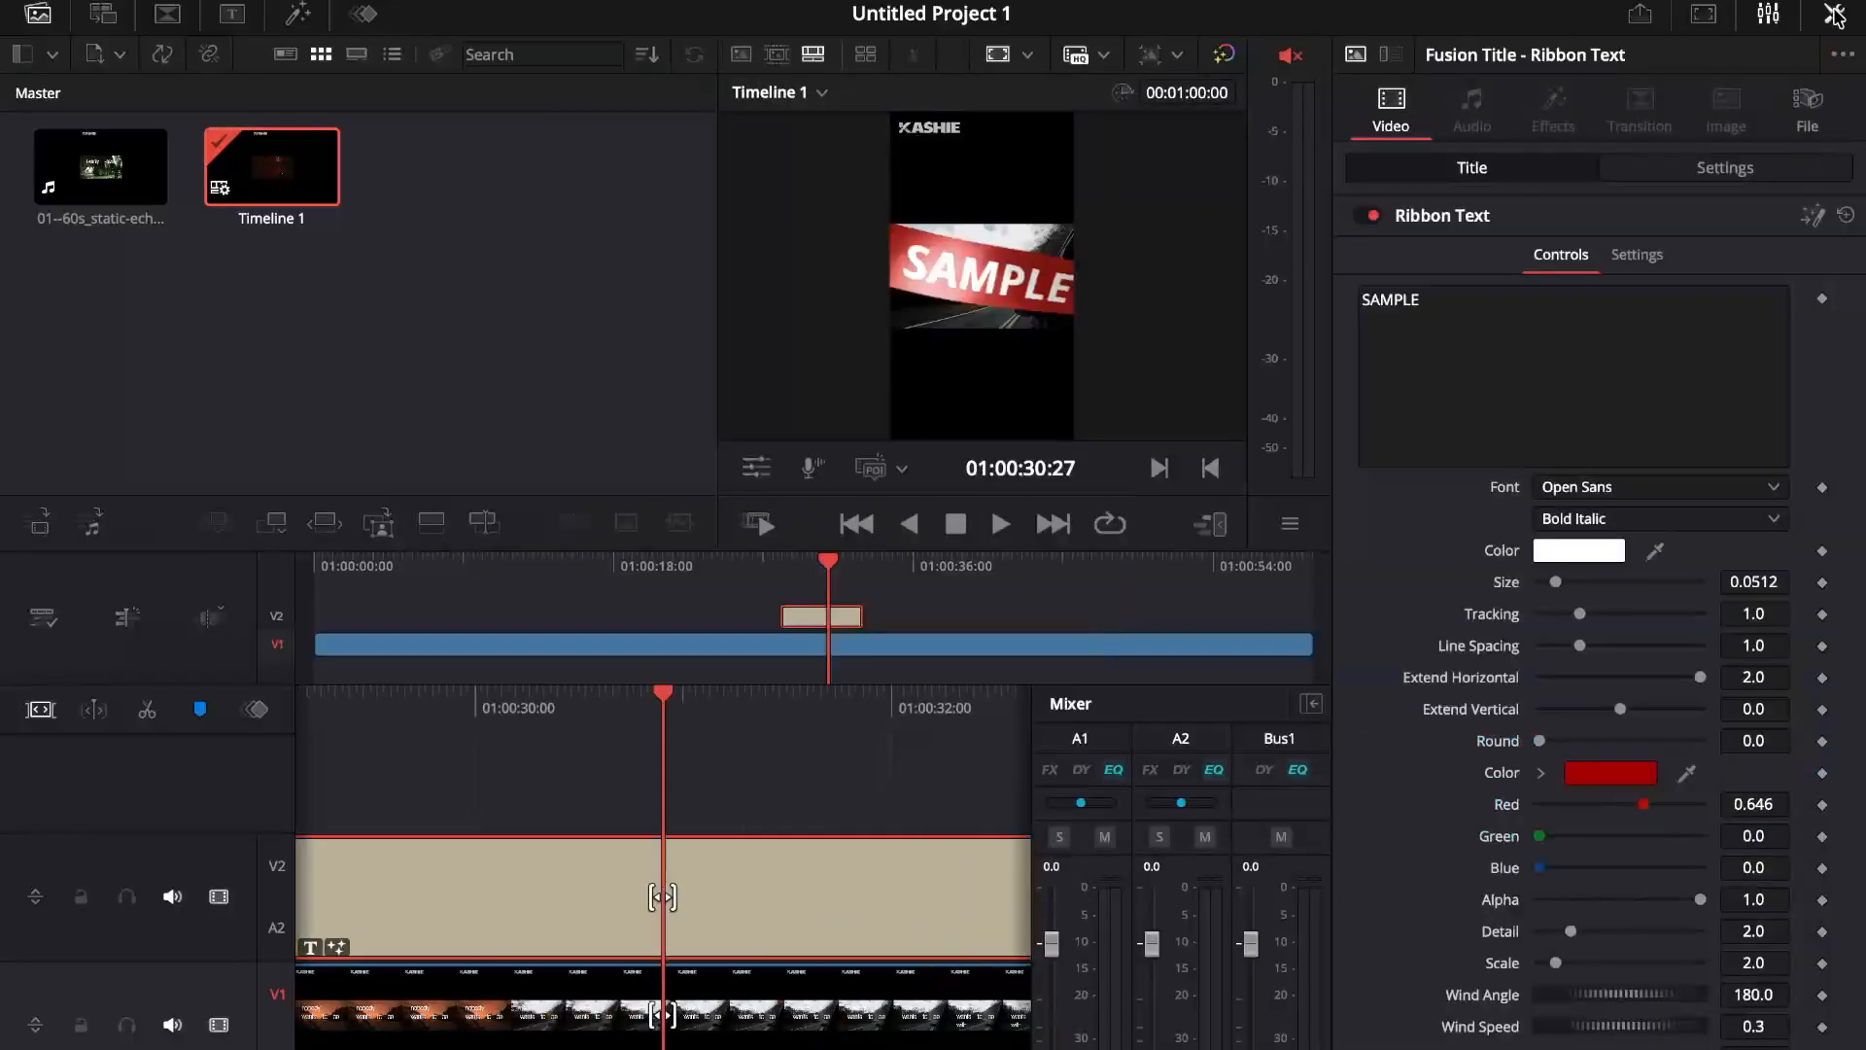
pyautogui.click(1547, 339)
pyautogui.hotkey('ctrl', 'a')
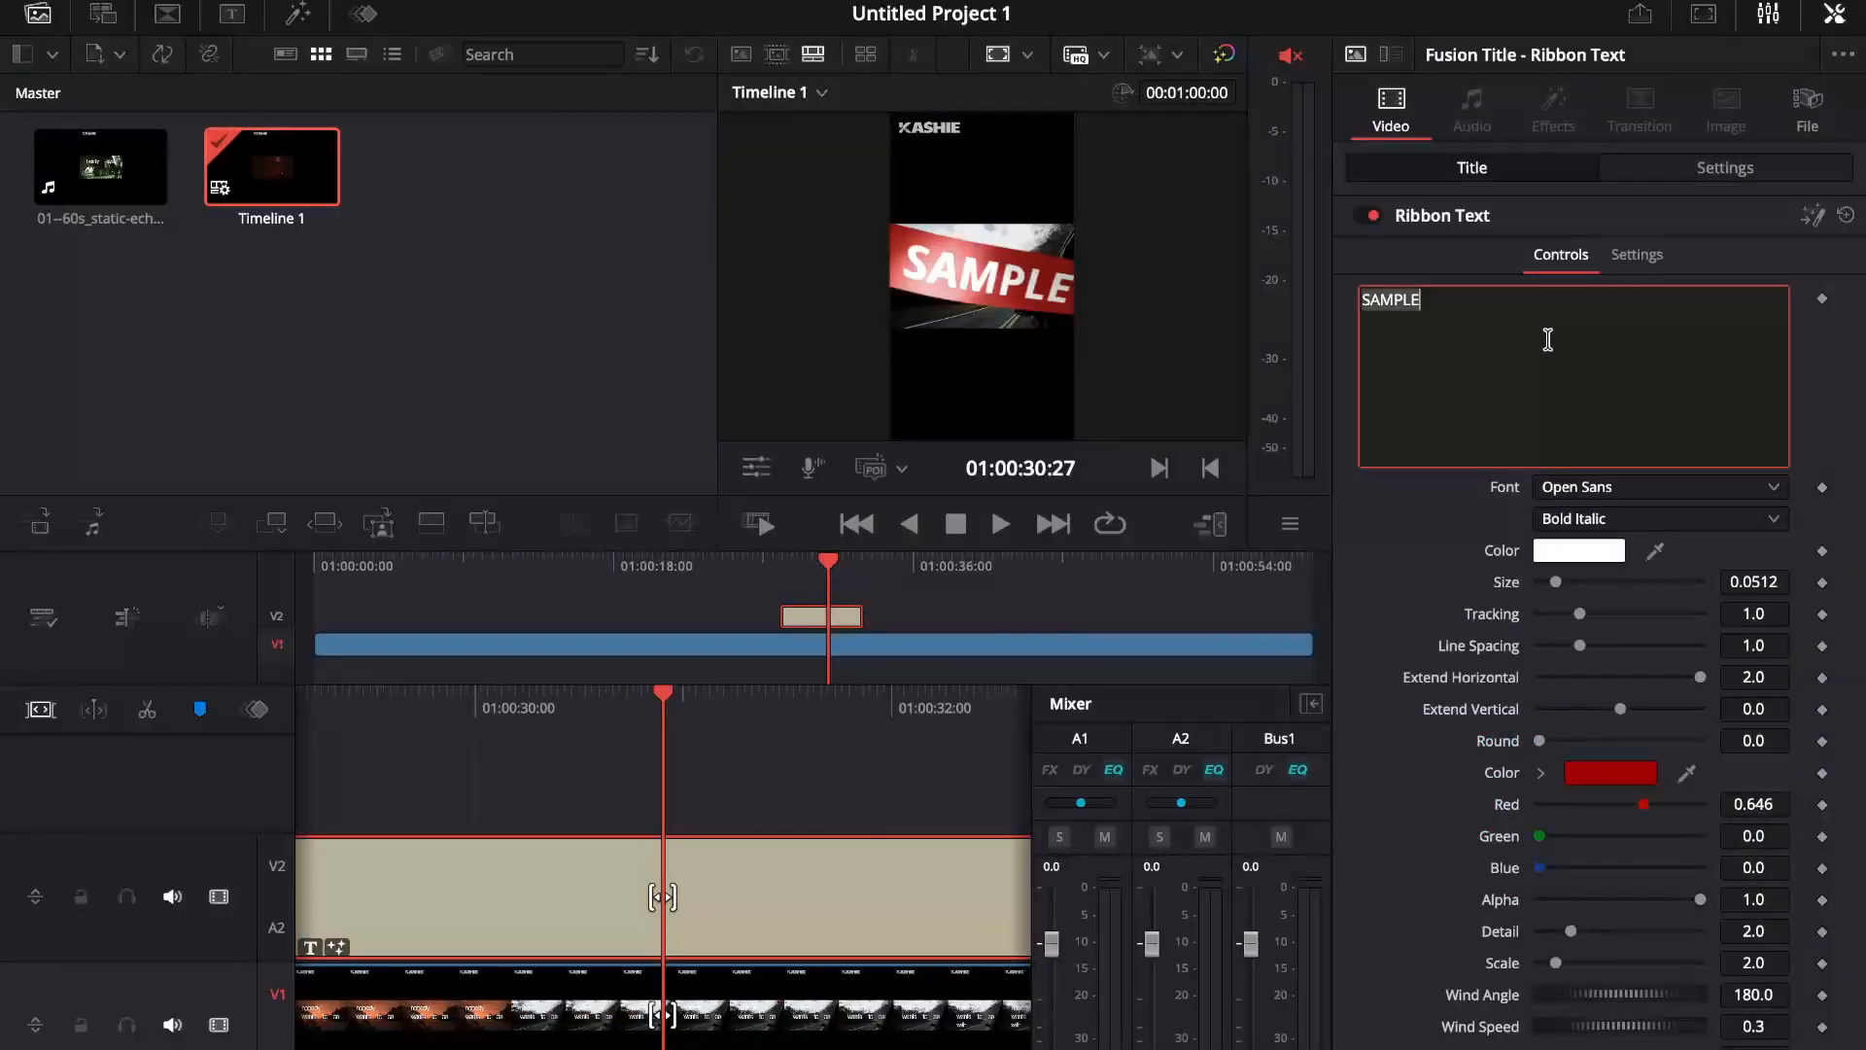
pyautogui.write('TECH EXP')
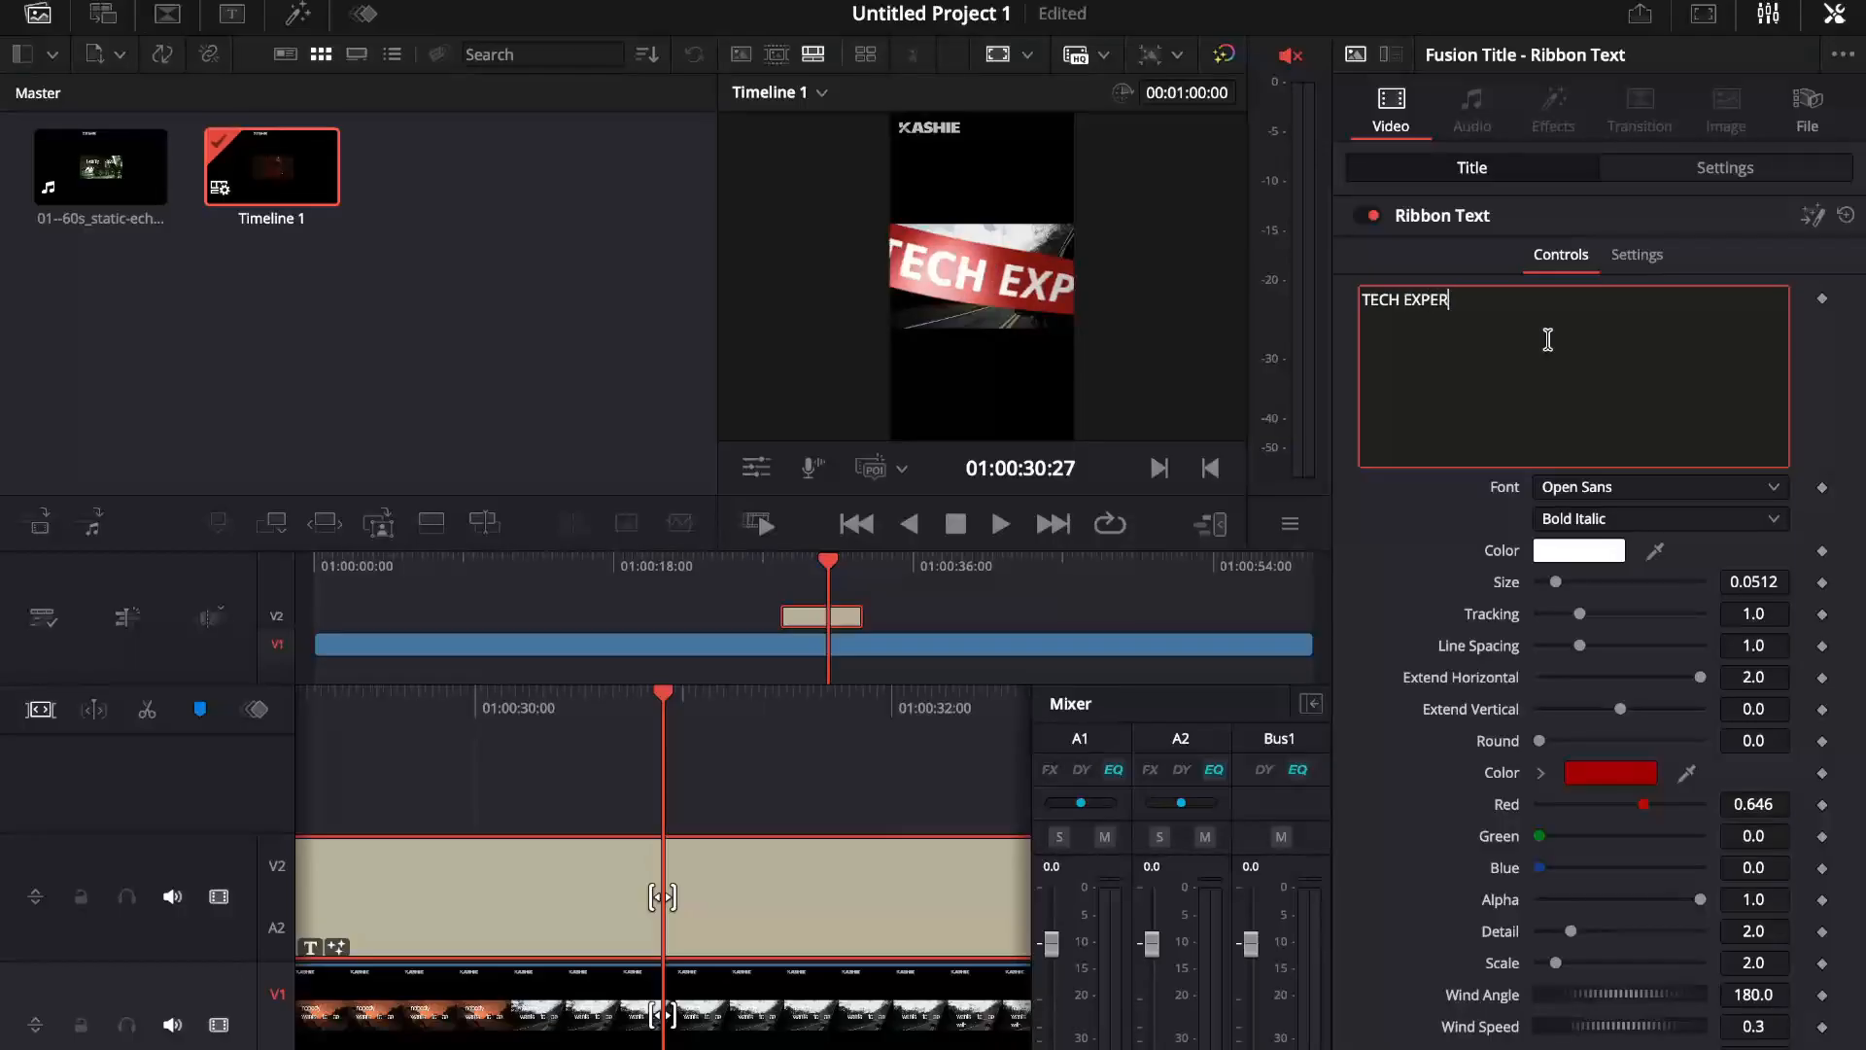
pyautogui.write('RESS')
pyautogui.press('capslock')
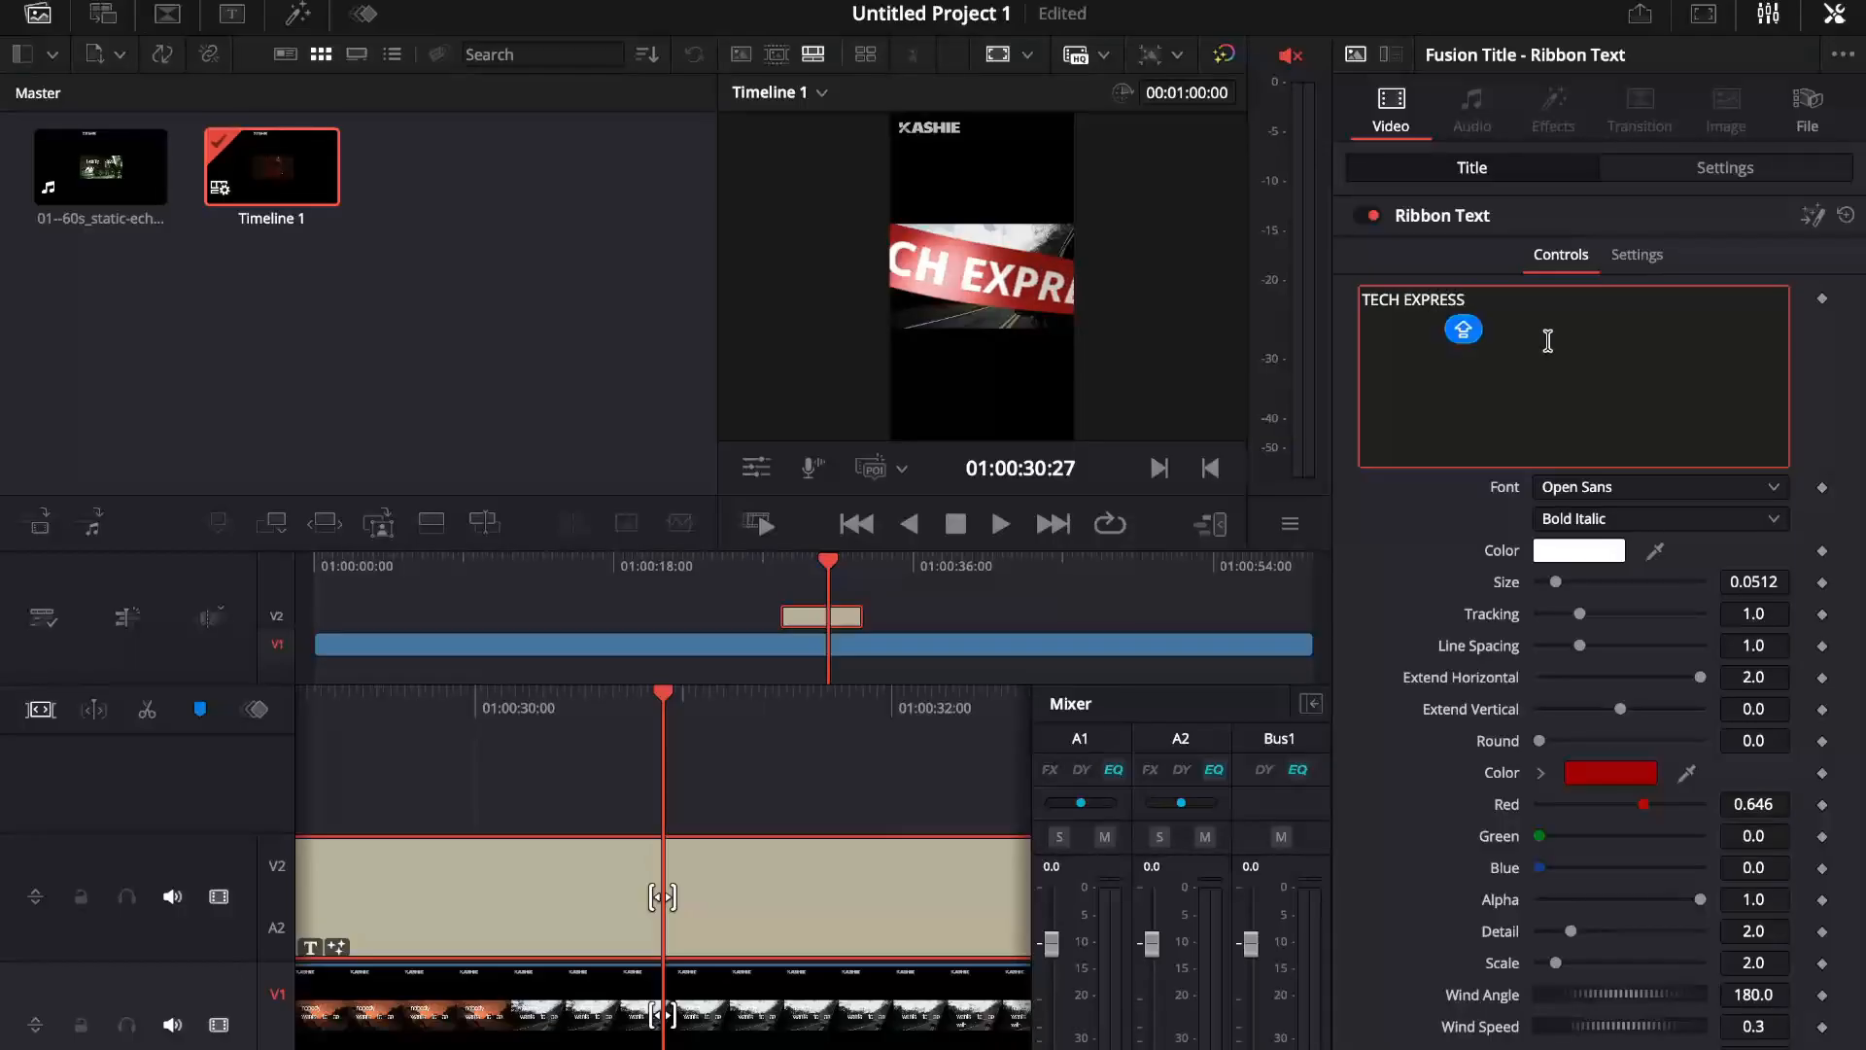
# Step: Try a green ribbon color for the TECH EXPRESS title
pyautogui.click(1605, 775)
pyautogui.click(113, 779)
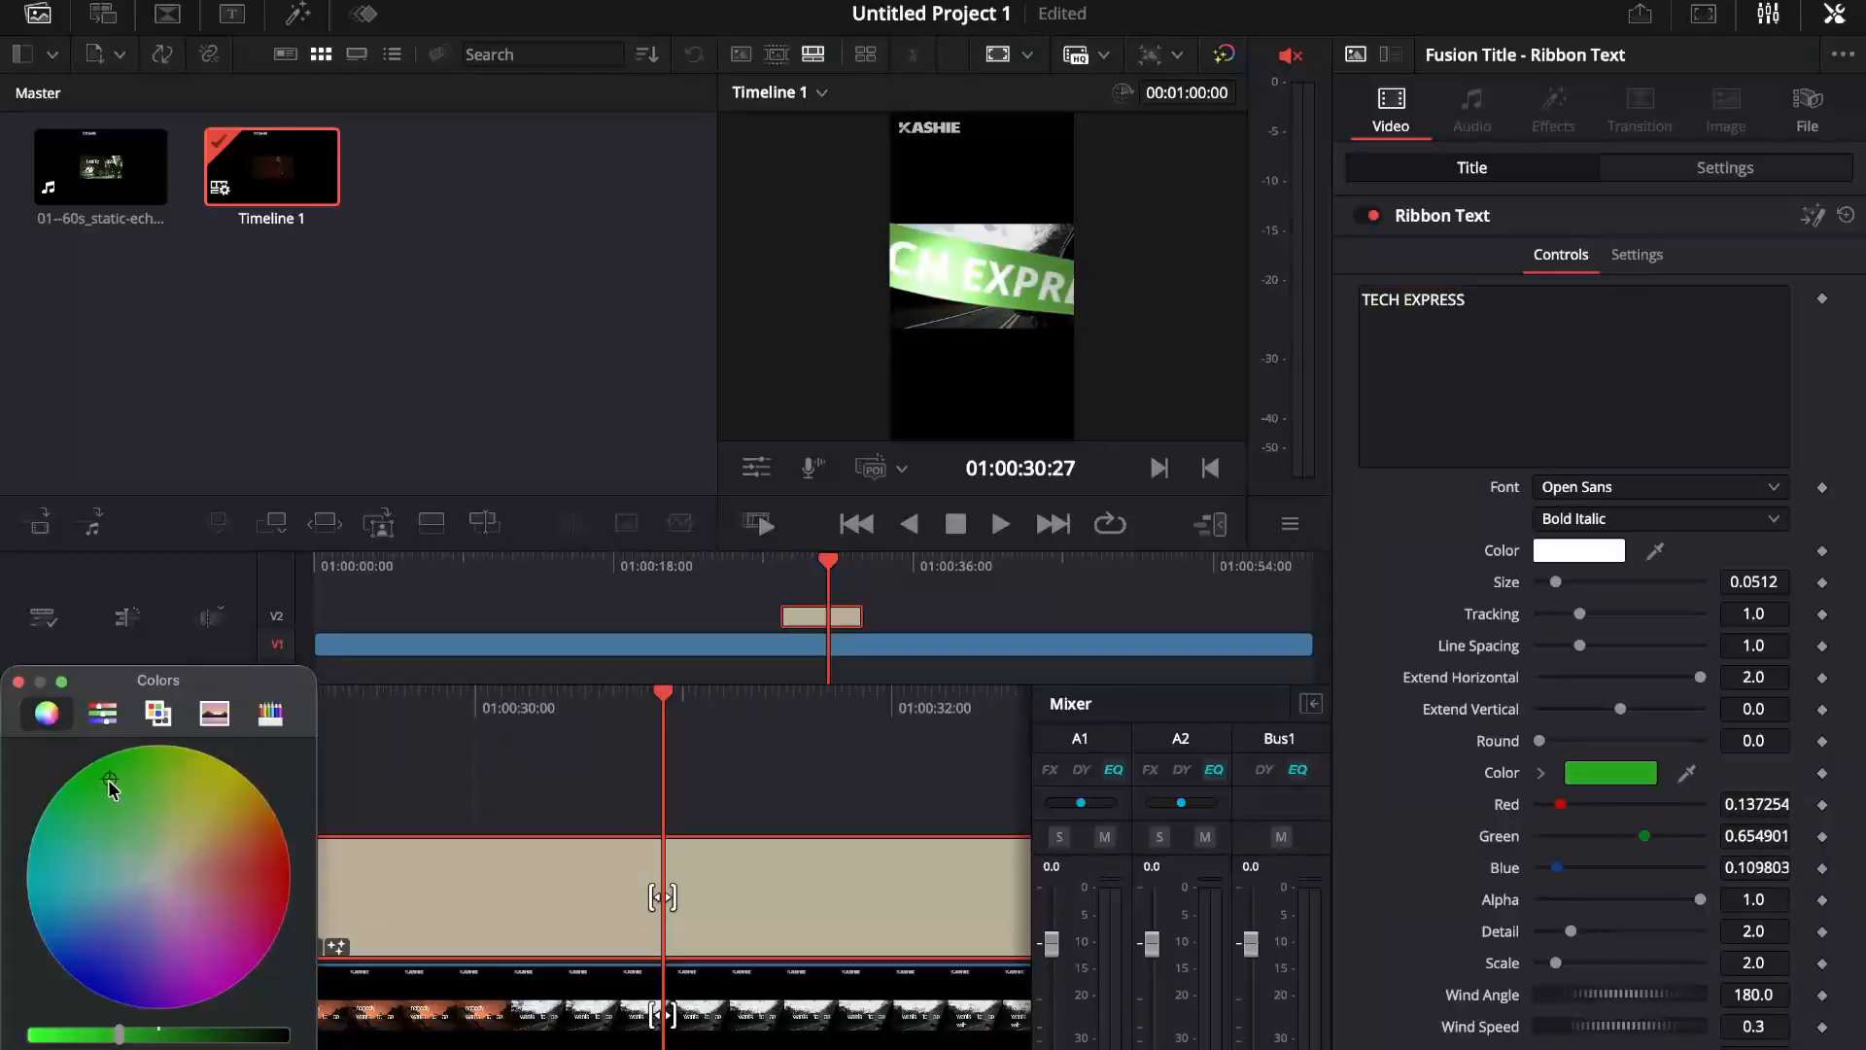
pyautogui.click(17, 682)
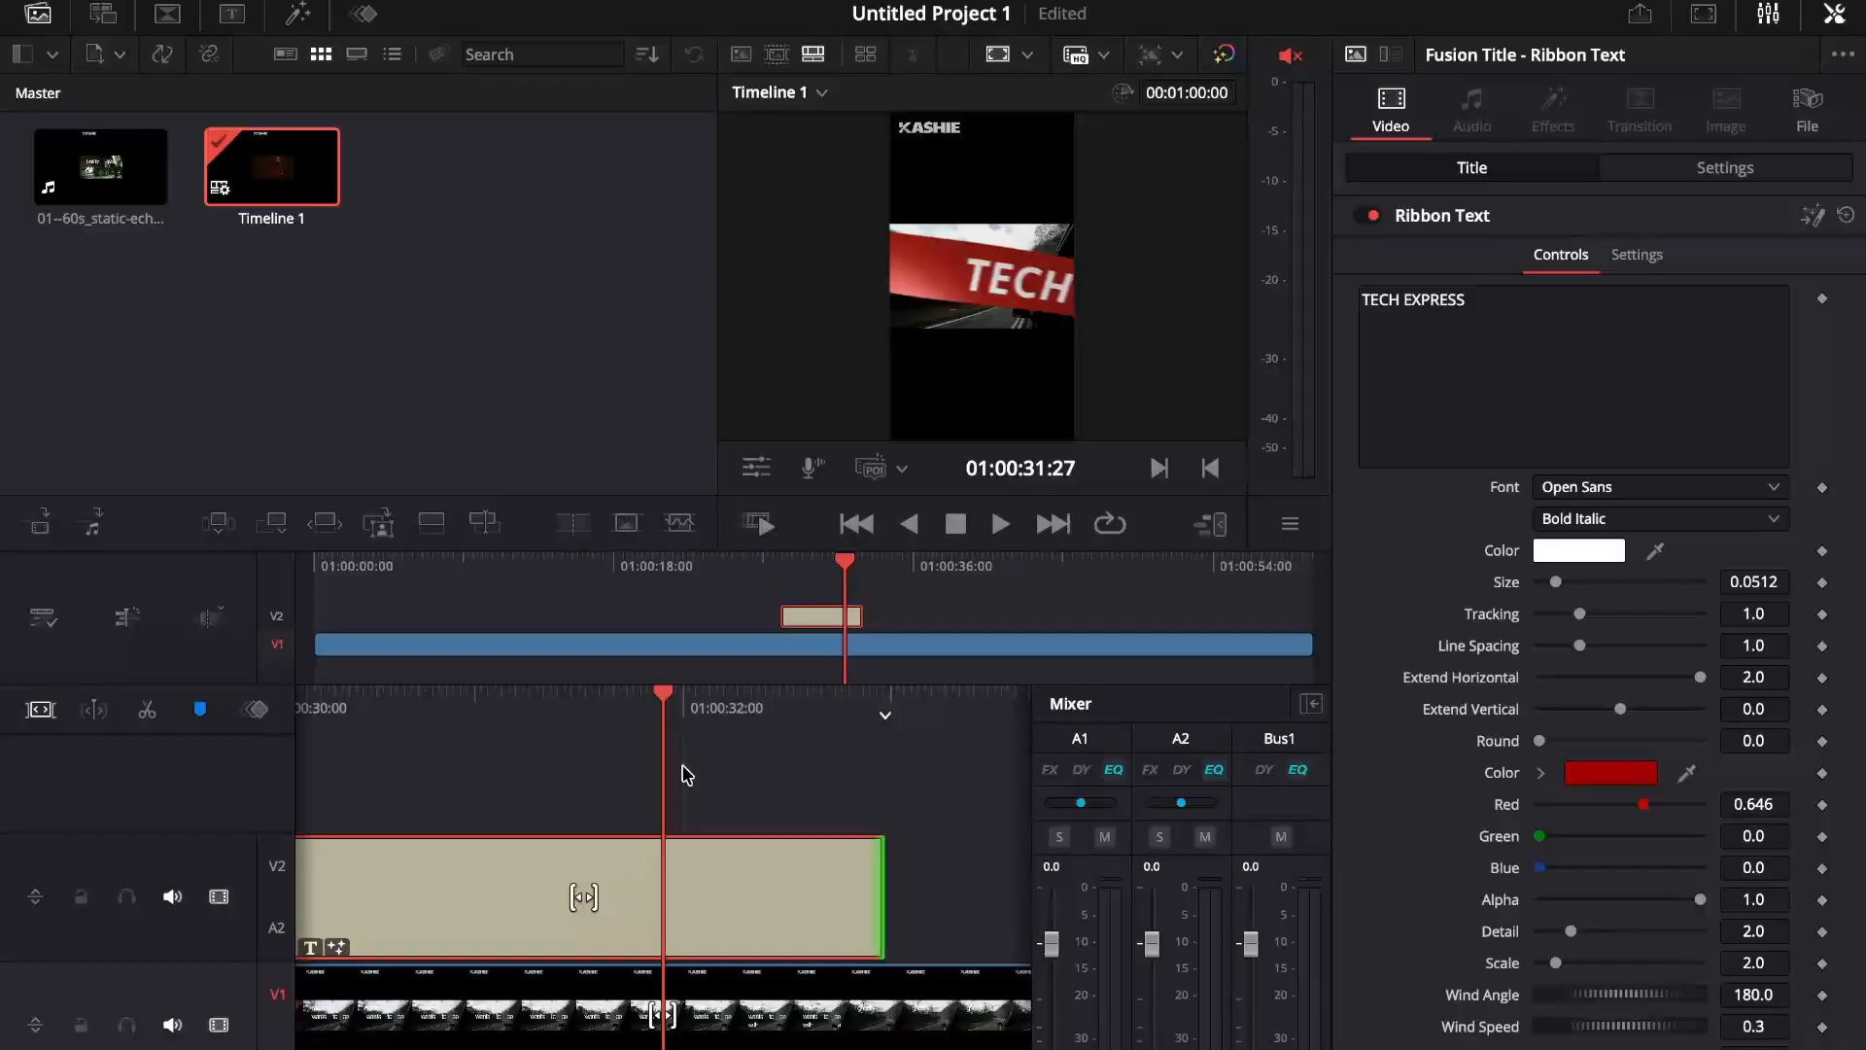
# Step: On the Edit page, keyframe the static-echo clip's zoom from 1.000 at 01:00:19:21 to 1.570 at 01:00:32:29
pyautogui.hotkey('shift', '4')
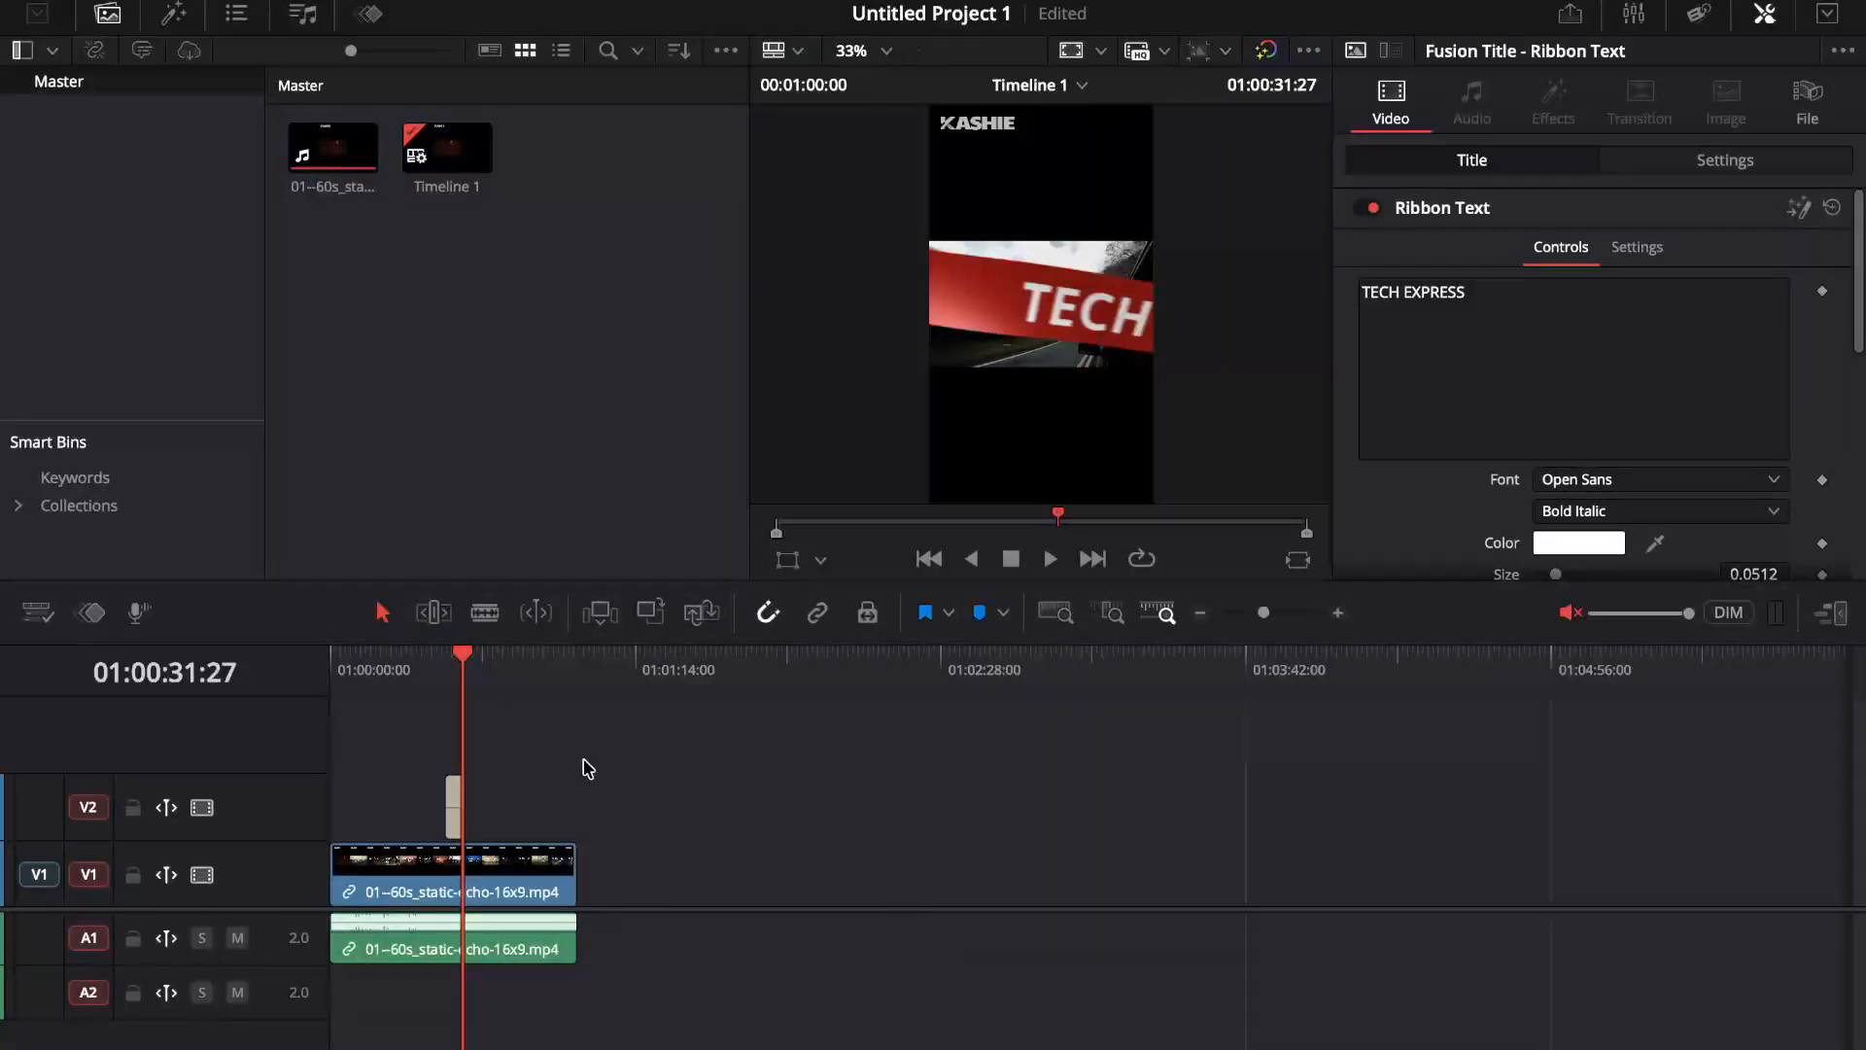
pyautogui.click(430, 656)
pyautogui.moveTo(430, 664)
pyautogui.mouseDown()
pyautogui.moveTo(483, 688)
pyautogui.moveTo(413, 670)
pyautogui.moveTo(458, 686)
pyautogui.moveTo(412, 692)
pyautogui.mouseUp()
pyautogui.click(457, 789)
pyautogui.click(428, 860)
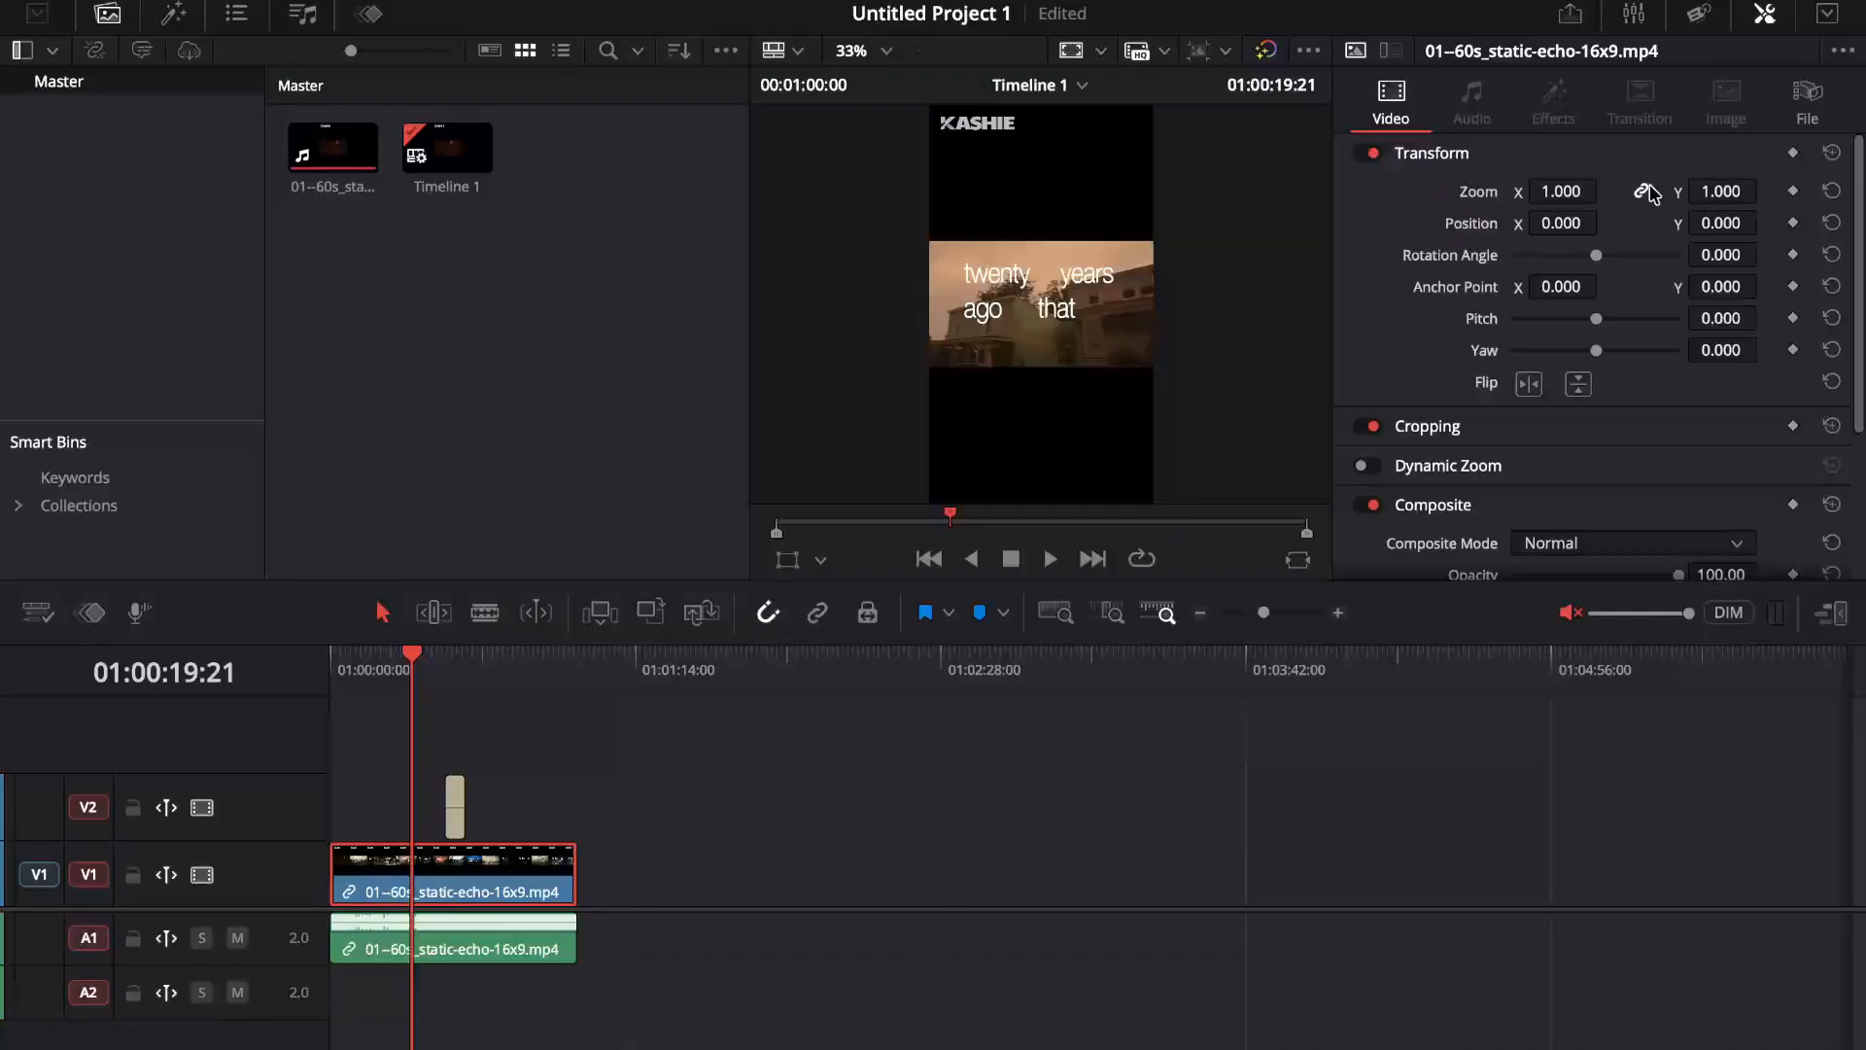
pyautogui.click(1794, 190)
pyautogui.moveTo(433, 664); pyautogui.dragTo(468, 664)
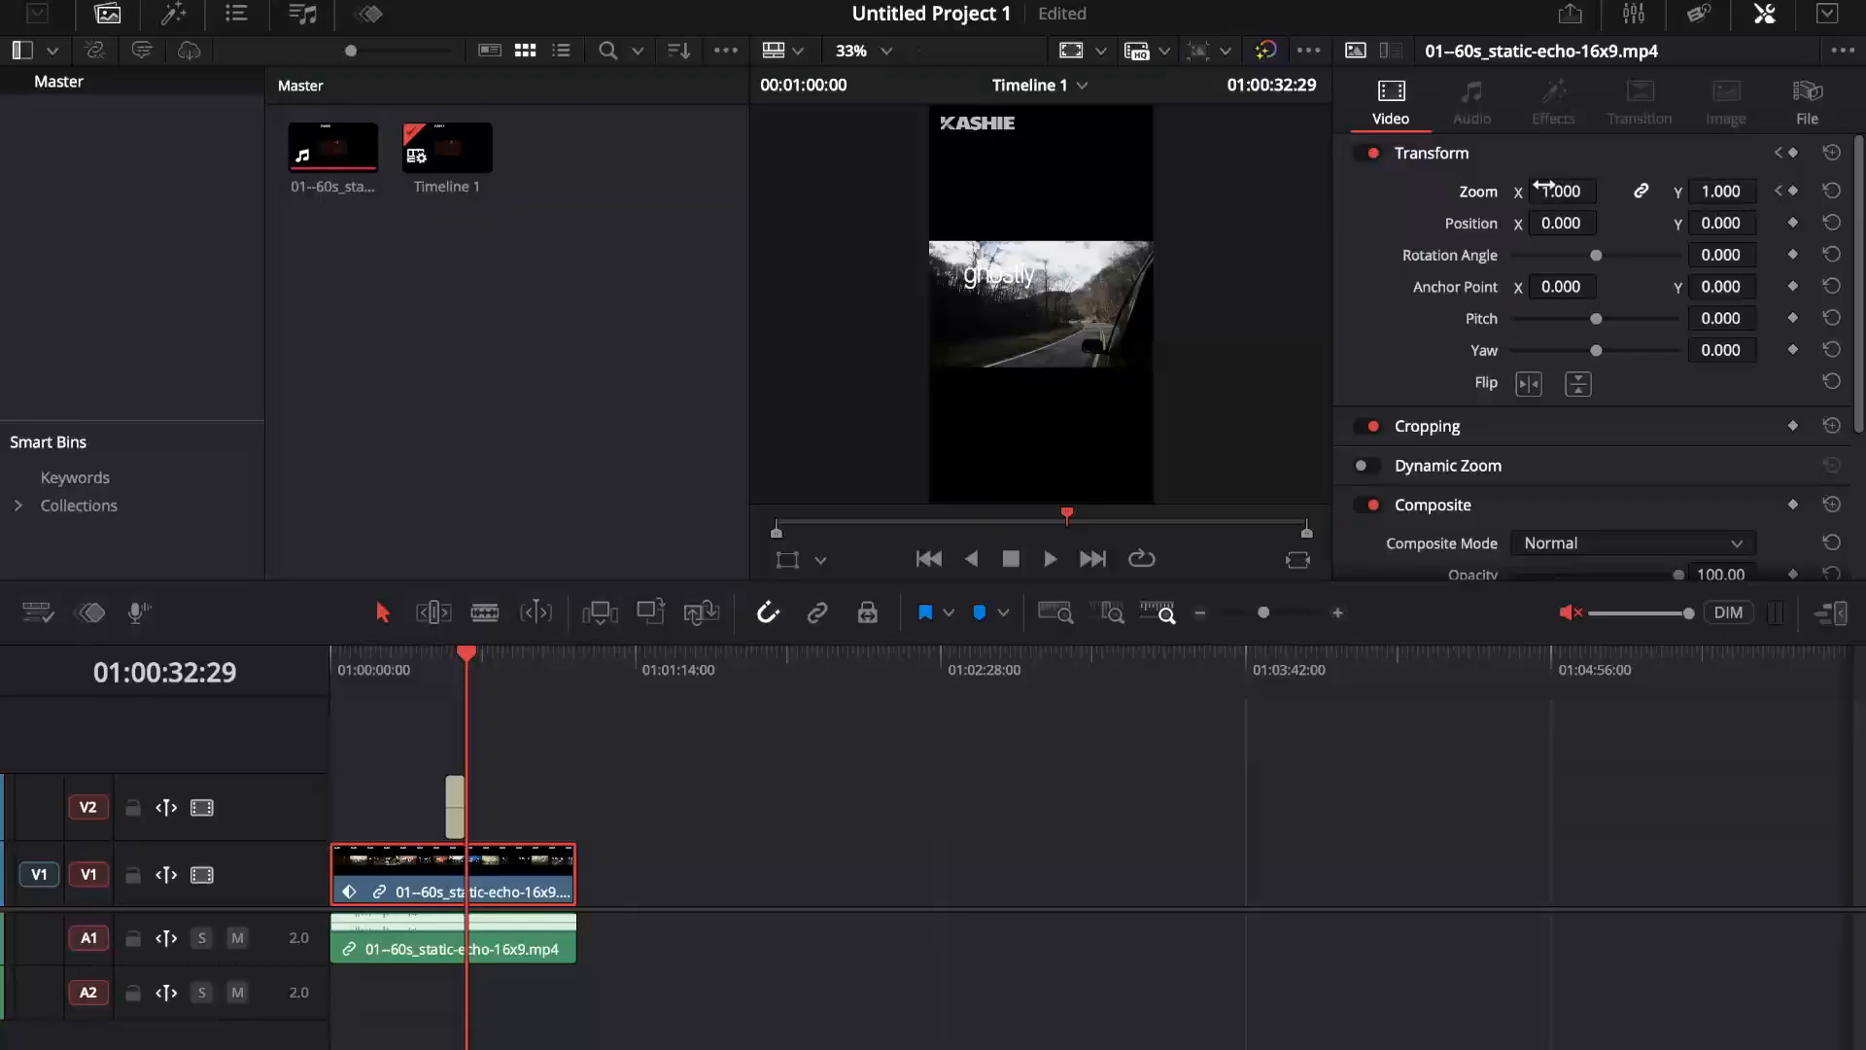
pyautogui.moveTo(1546, 187); pyautogui.dragTo(1407, 269)
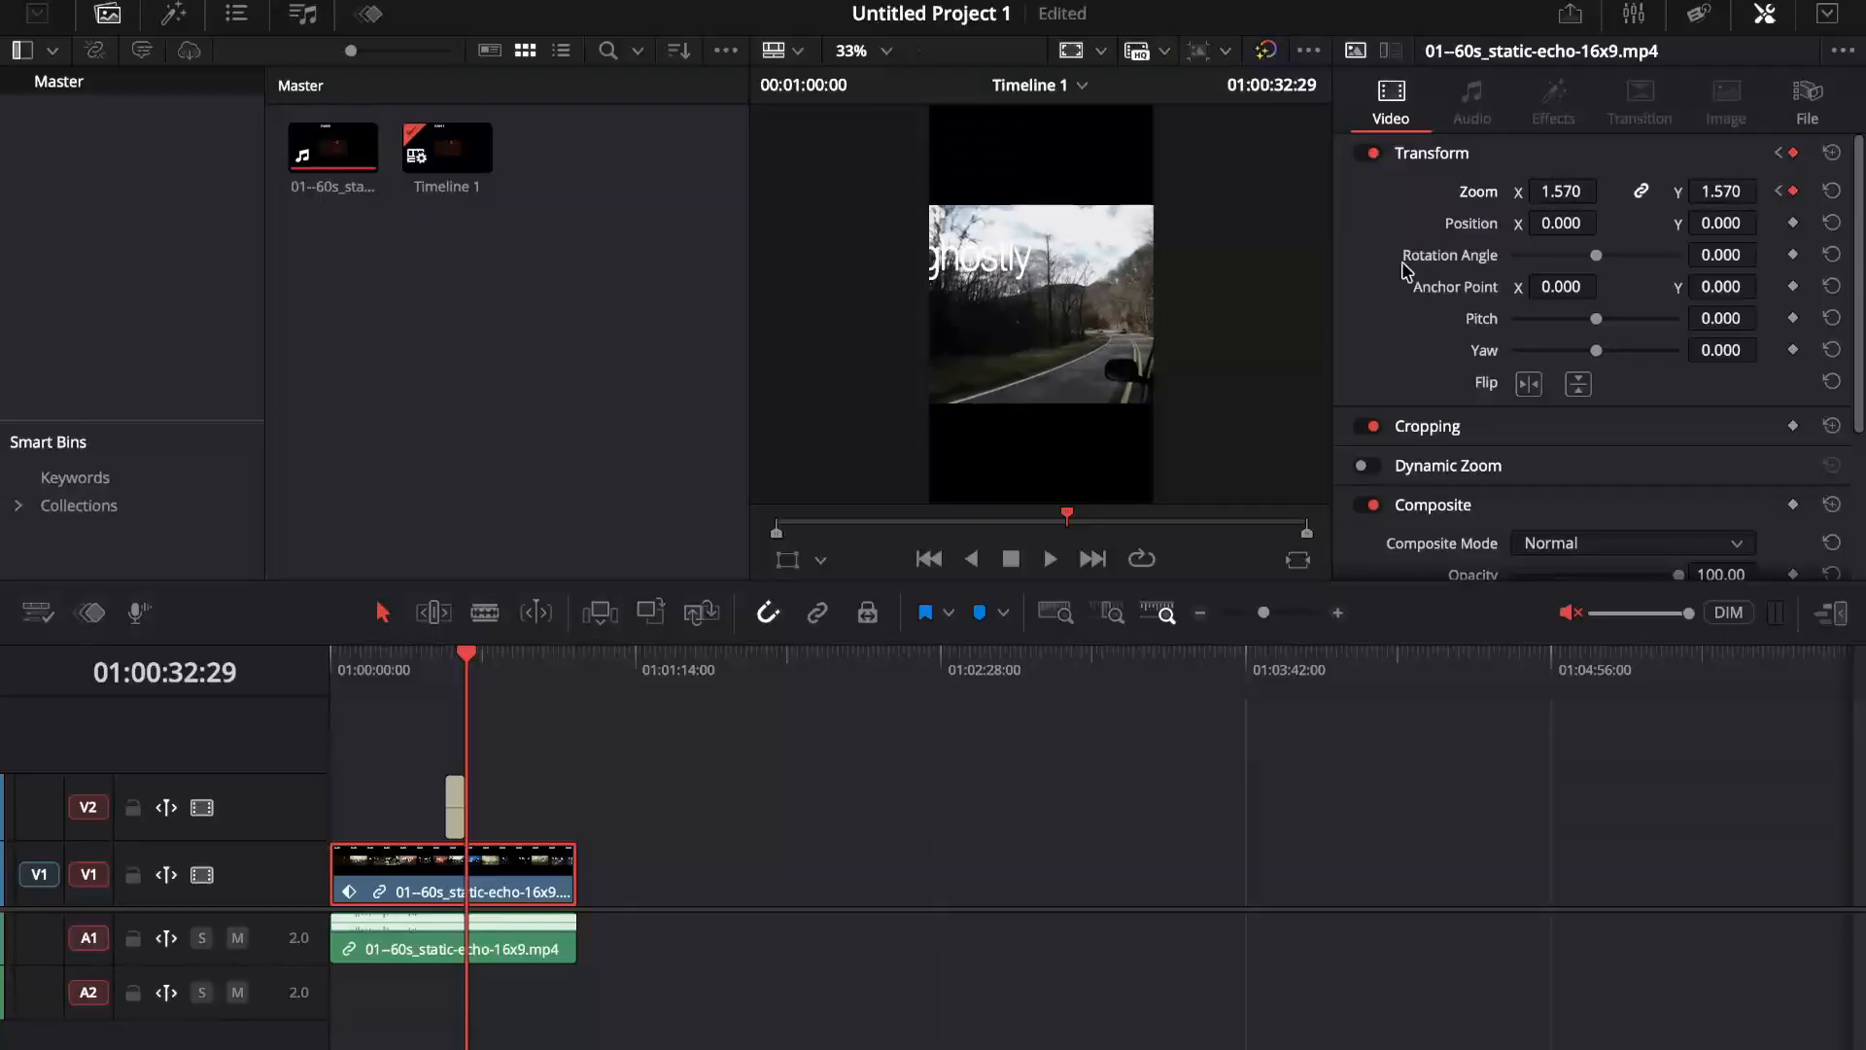
# Step: Play back the clip's zoom animation beneath the ribbon title, and save the project
pyautogui.moveTo(469, 664); pyautogui.dragTo(439, 671)
pyautogui.press('space')
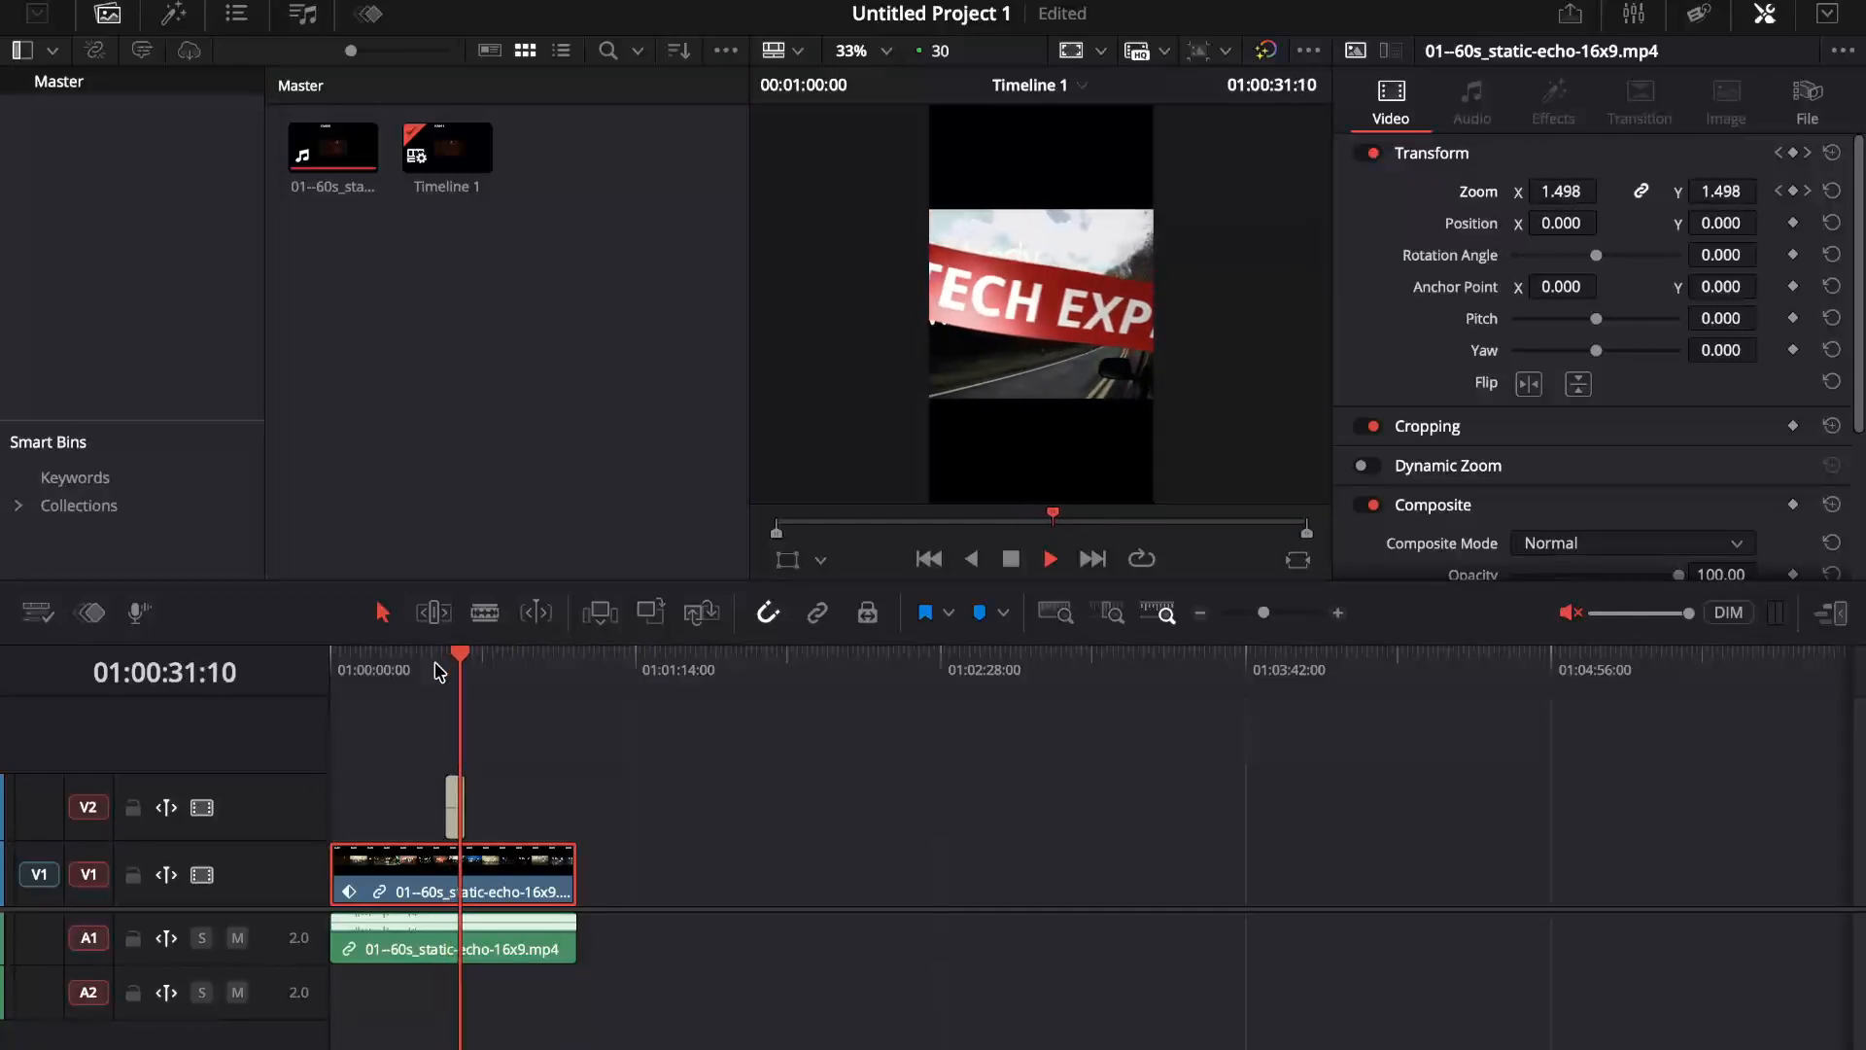
pyautogui.press('space')
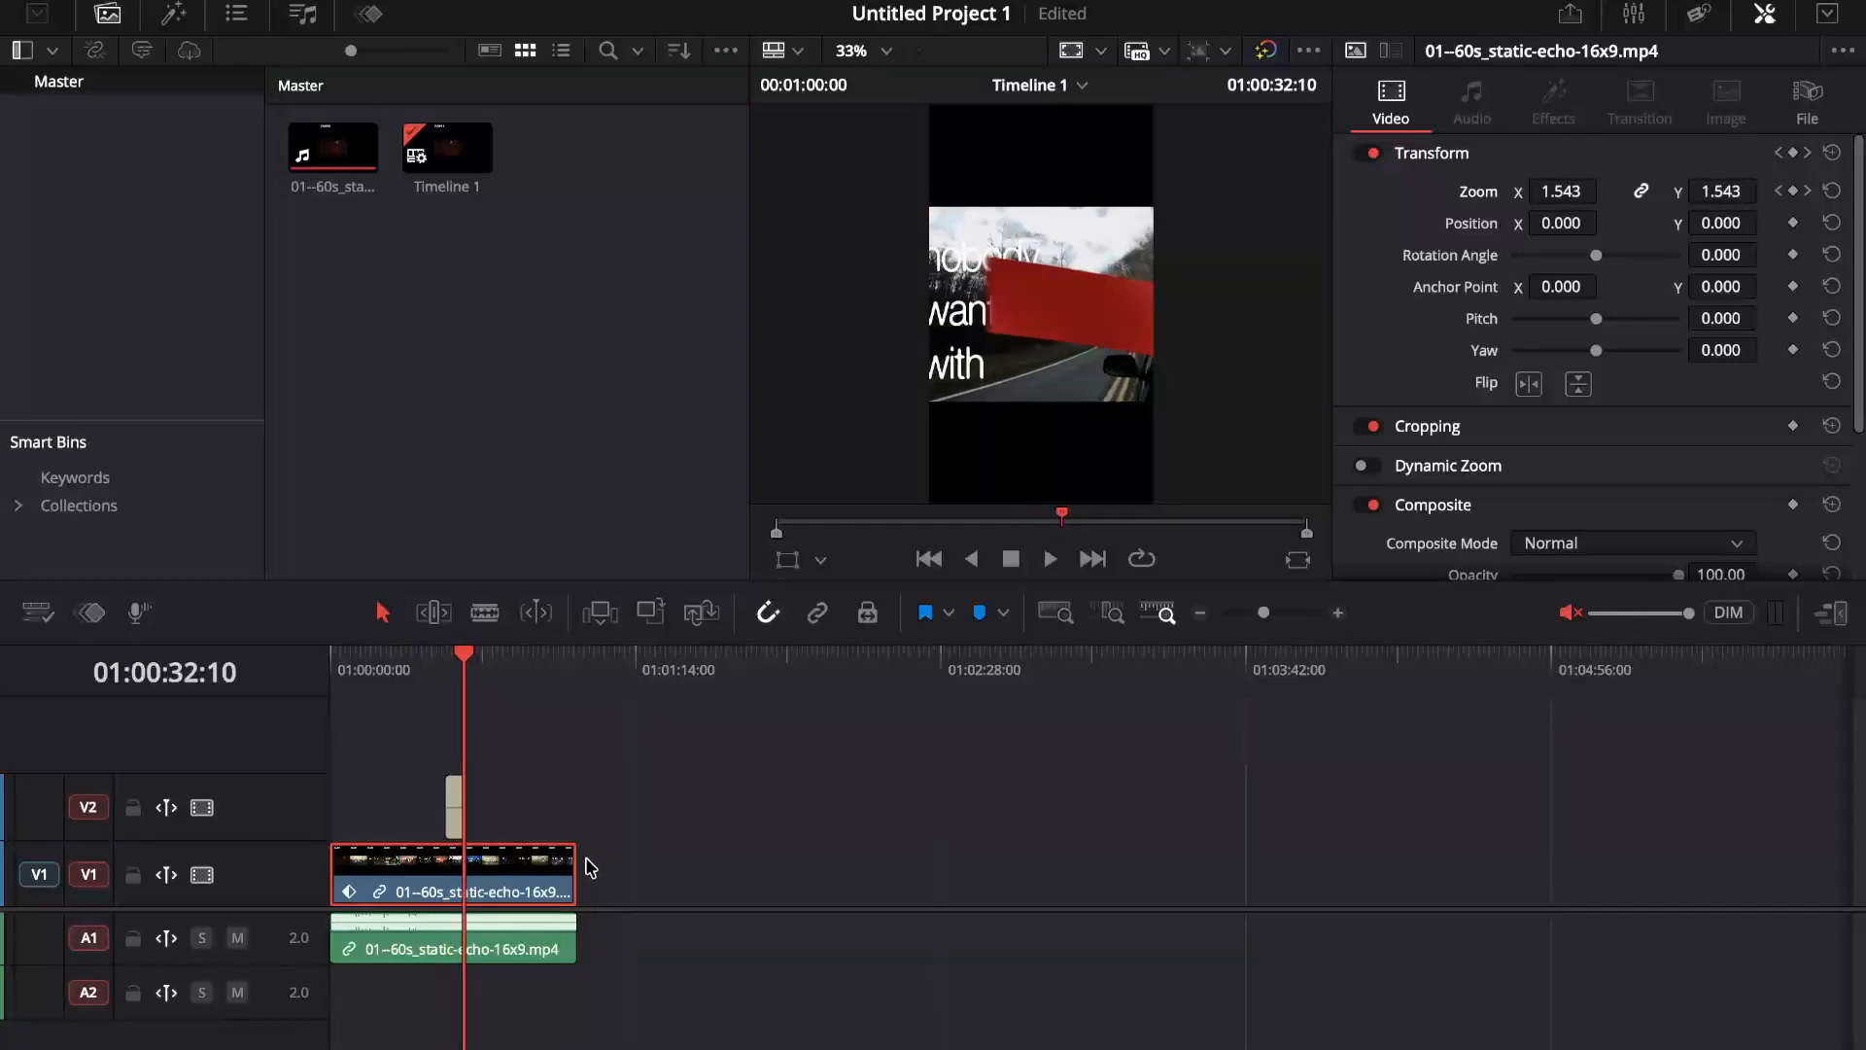
pyautogui.hotkey('ctrl', 's')
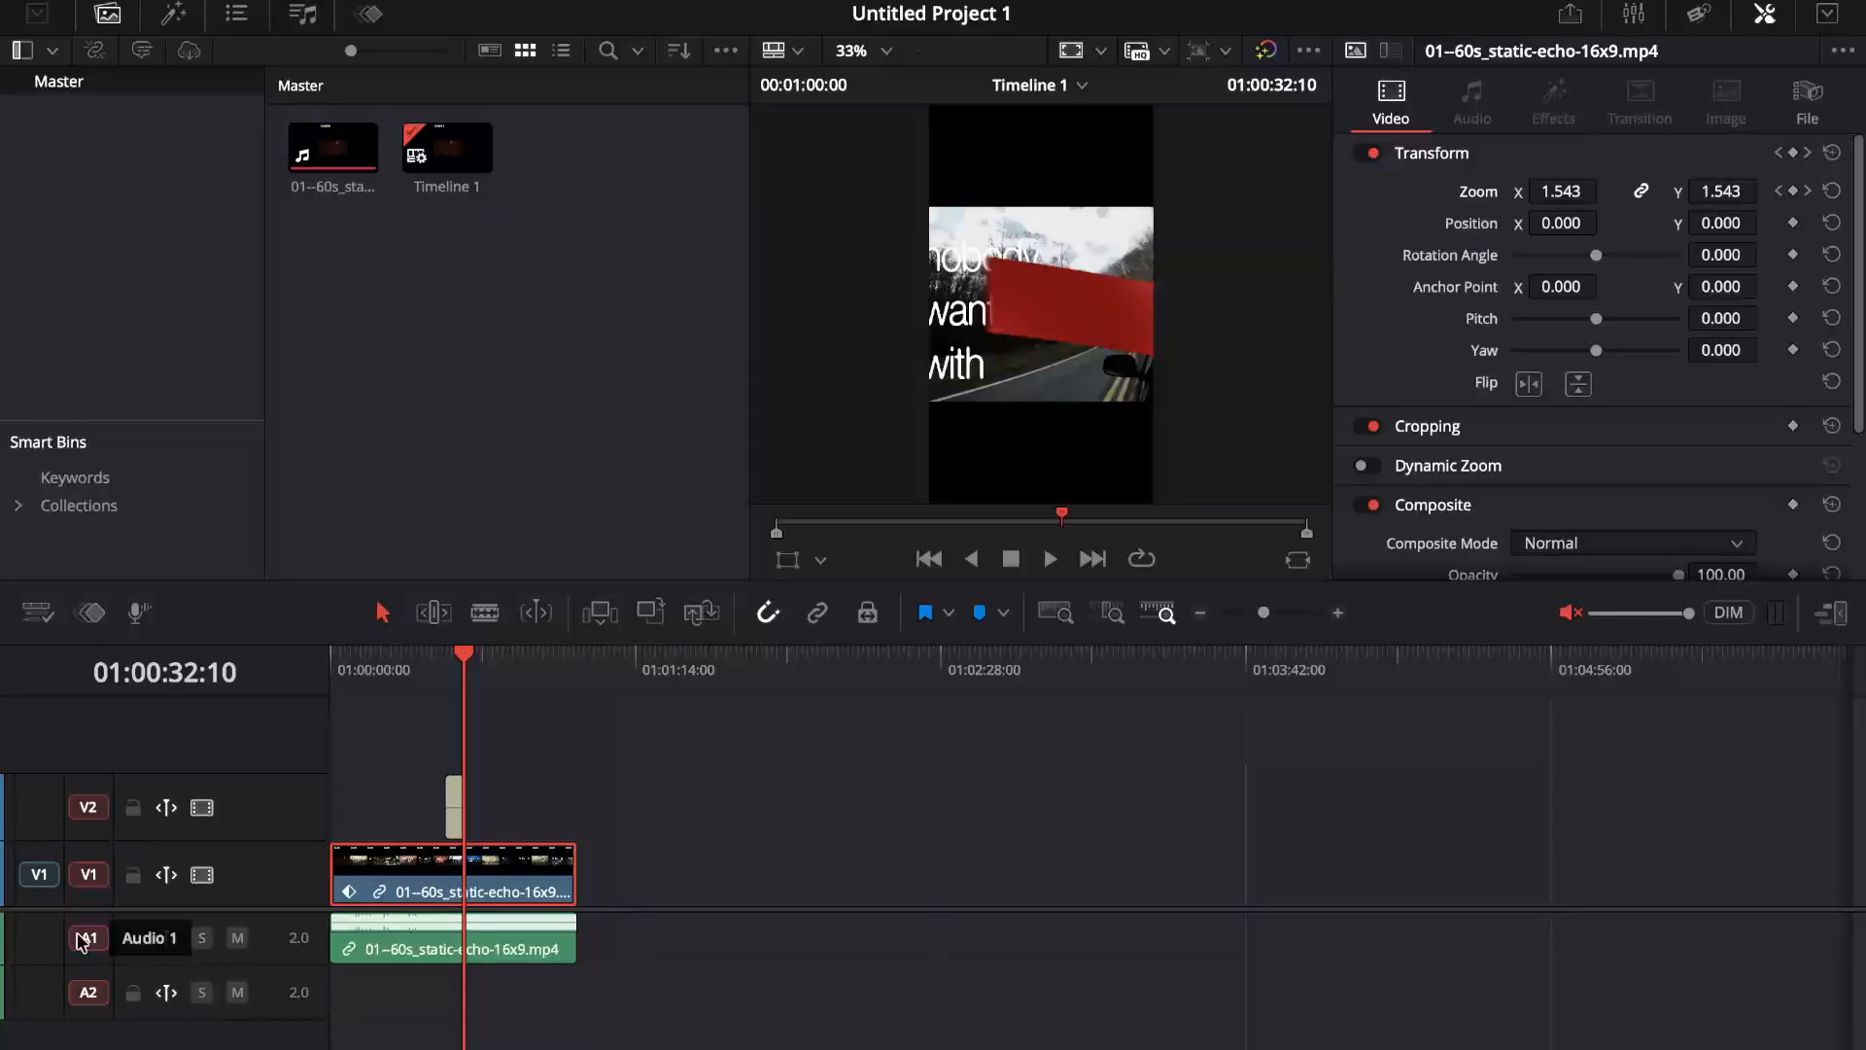
pyautogui.click(433, 943)
pyautogui.click(490, 872)
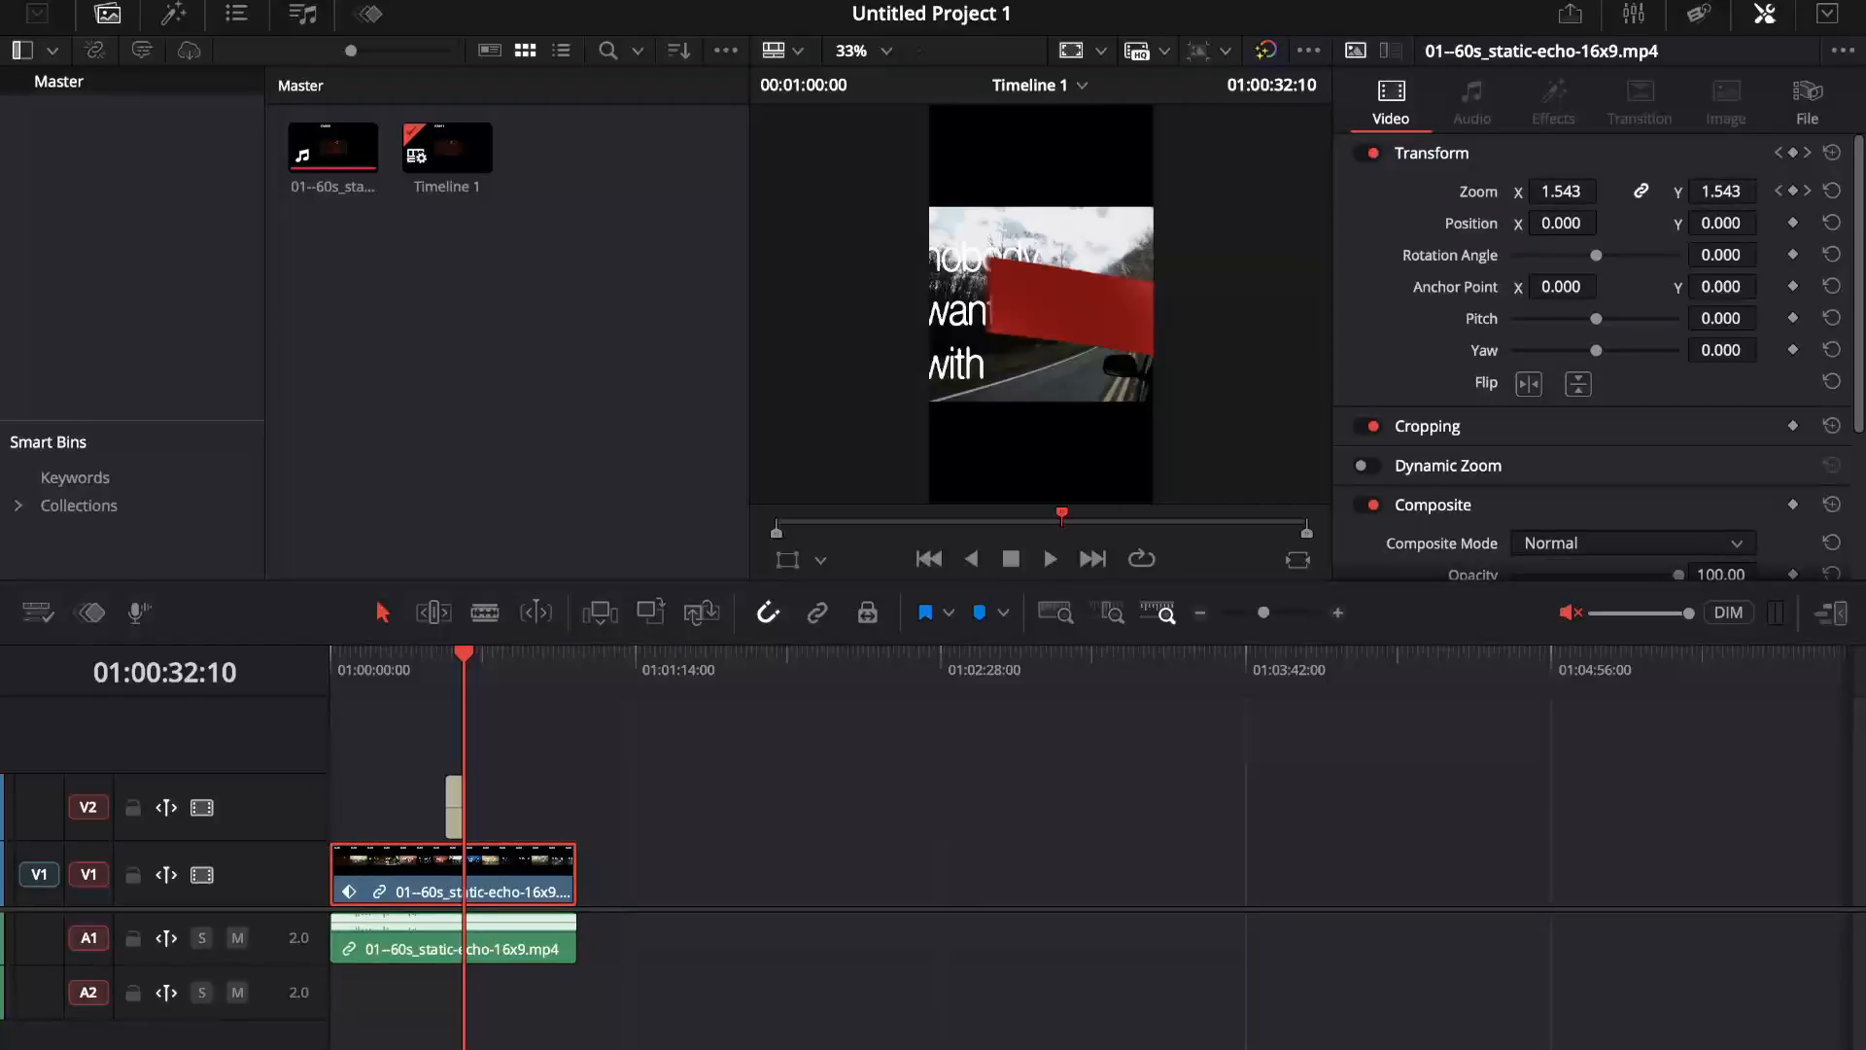
# Step: On the Color page, add a second node and connect it after node 01 for the ribbon title clip
pyautogui.hotkey('shift', '6')
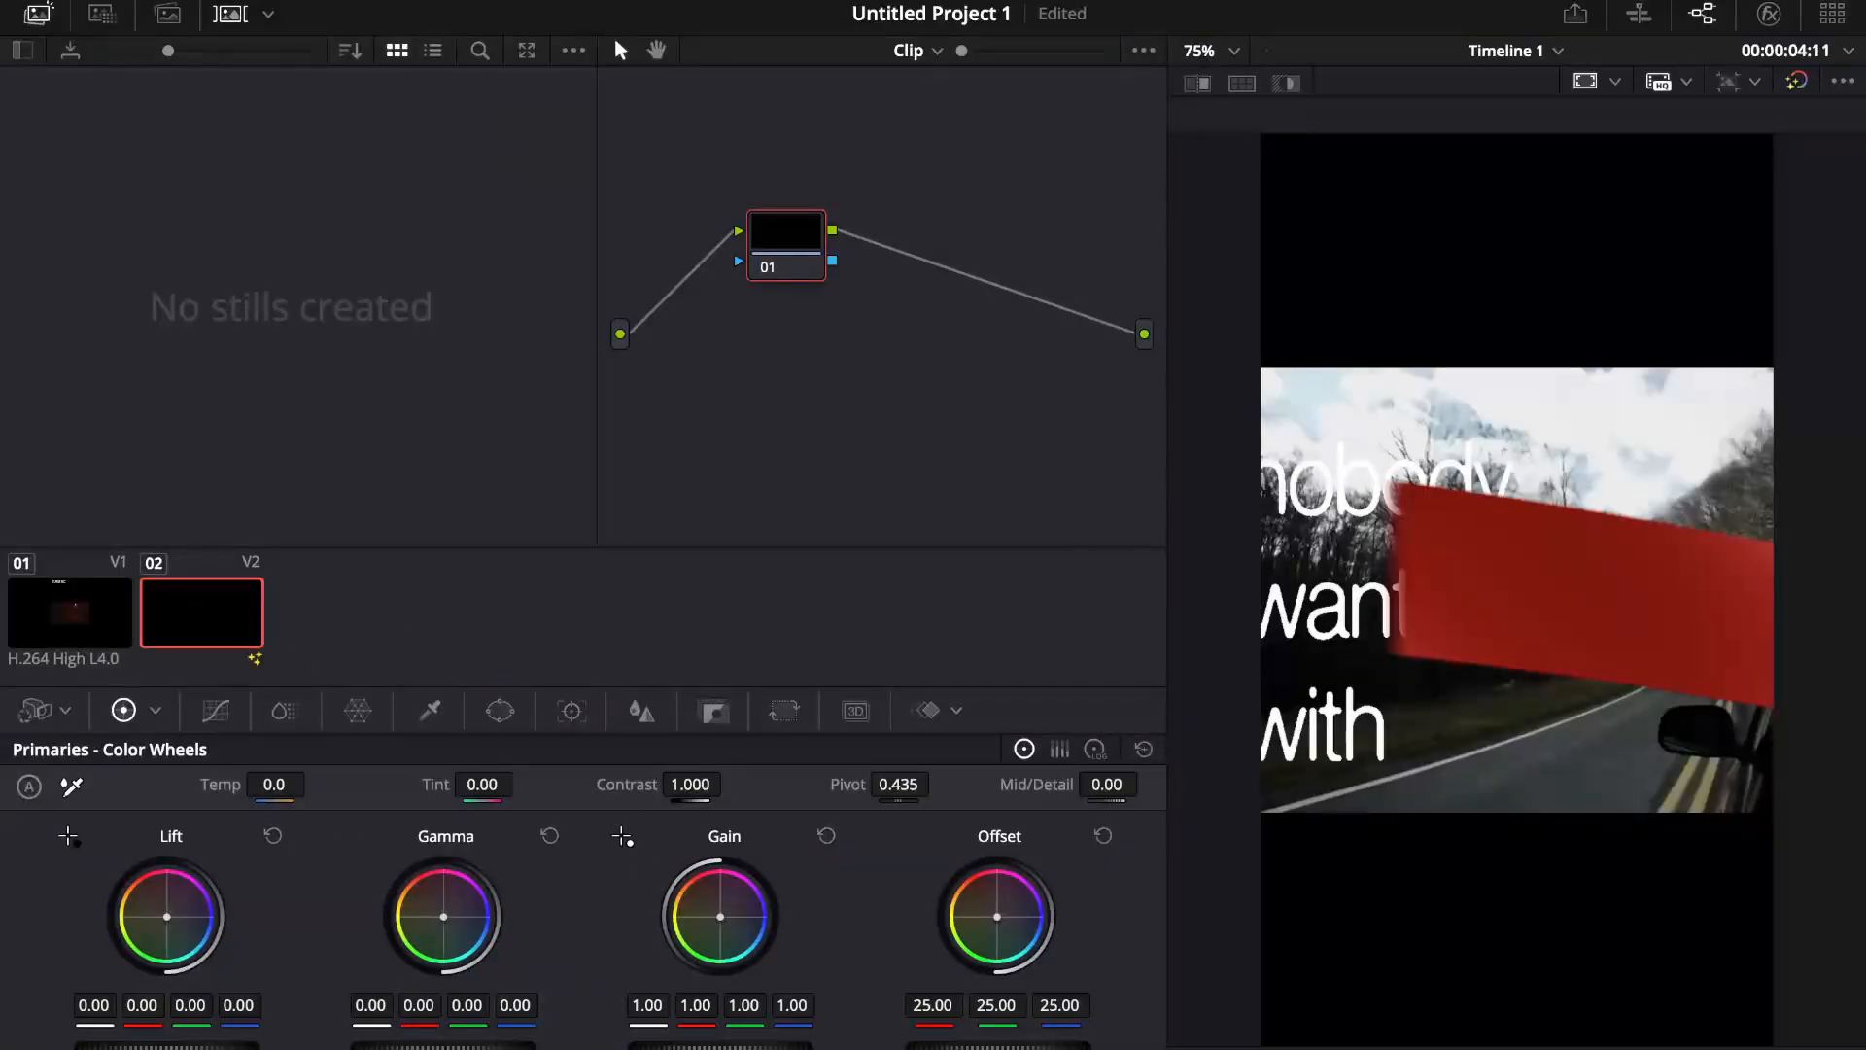
pyautogui.moveTo(797, 261); pyautogui.dragTo(731, 198)
pyautogui.rightClick(788, 413)
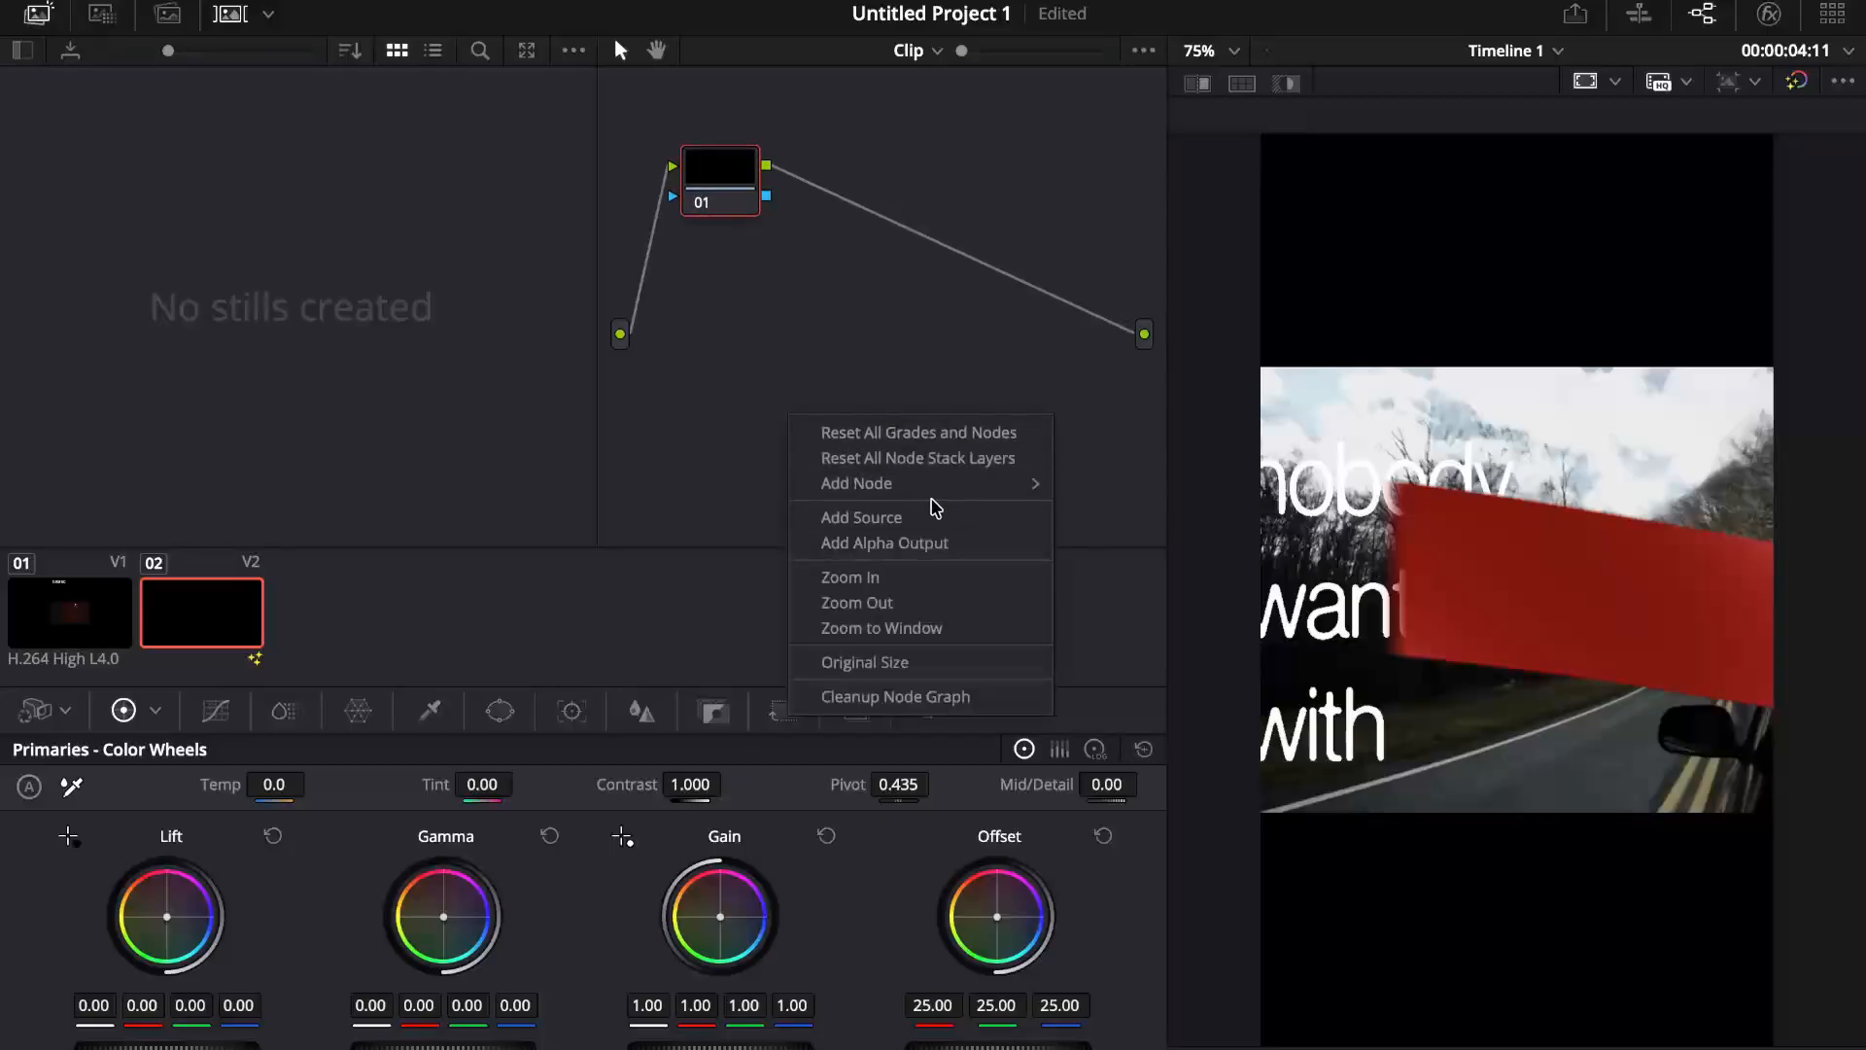
pyautogui.moveTo(933, 486)
pyautogui.click(1109, 486)
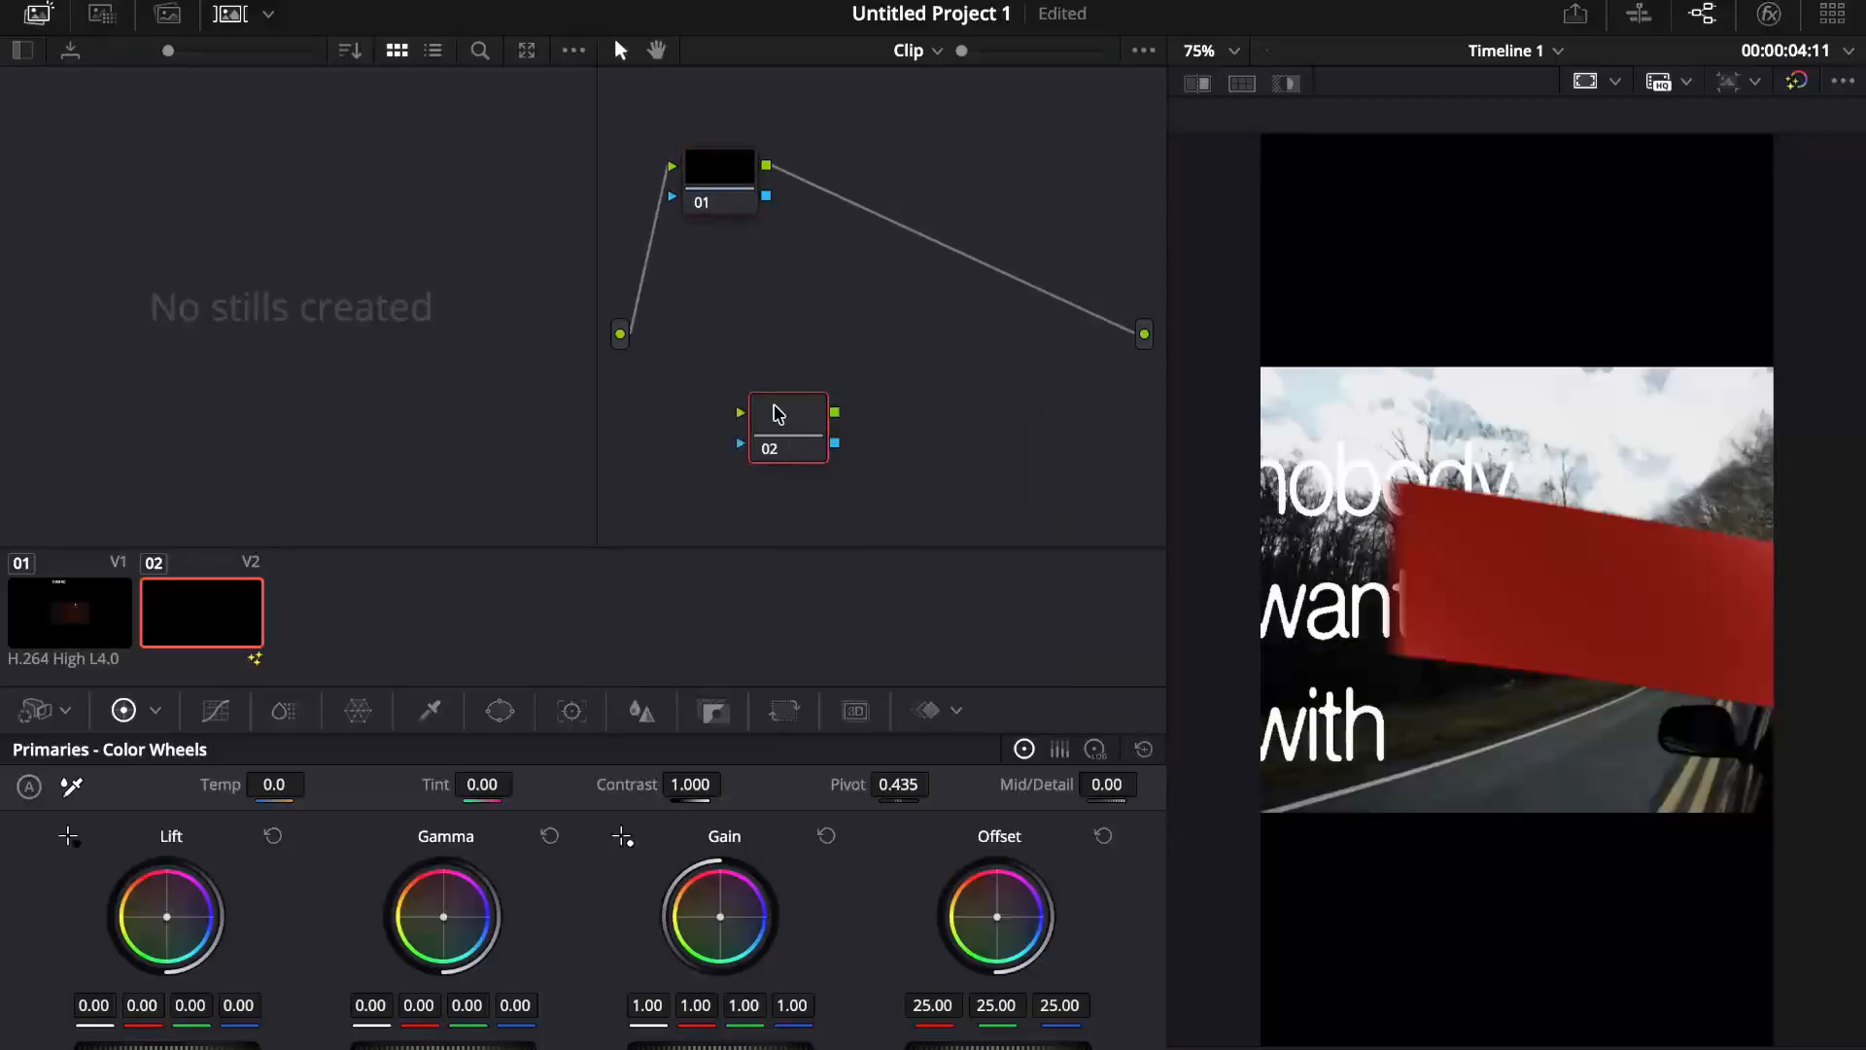
pyautogui.moveTo(778, 414); pyautogui.dragTo(929, 171)
# Step: Grade node 02 with gamma shifted slightly toward magenta, temperature 3610 and lift pushed to blue at 0.50
pyautogui.moveTo(451, 908); pyautogui.dragTo(454, 903)
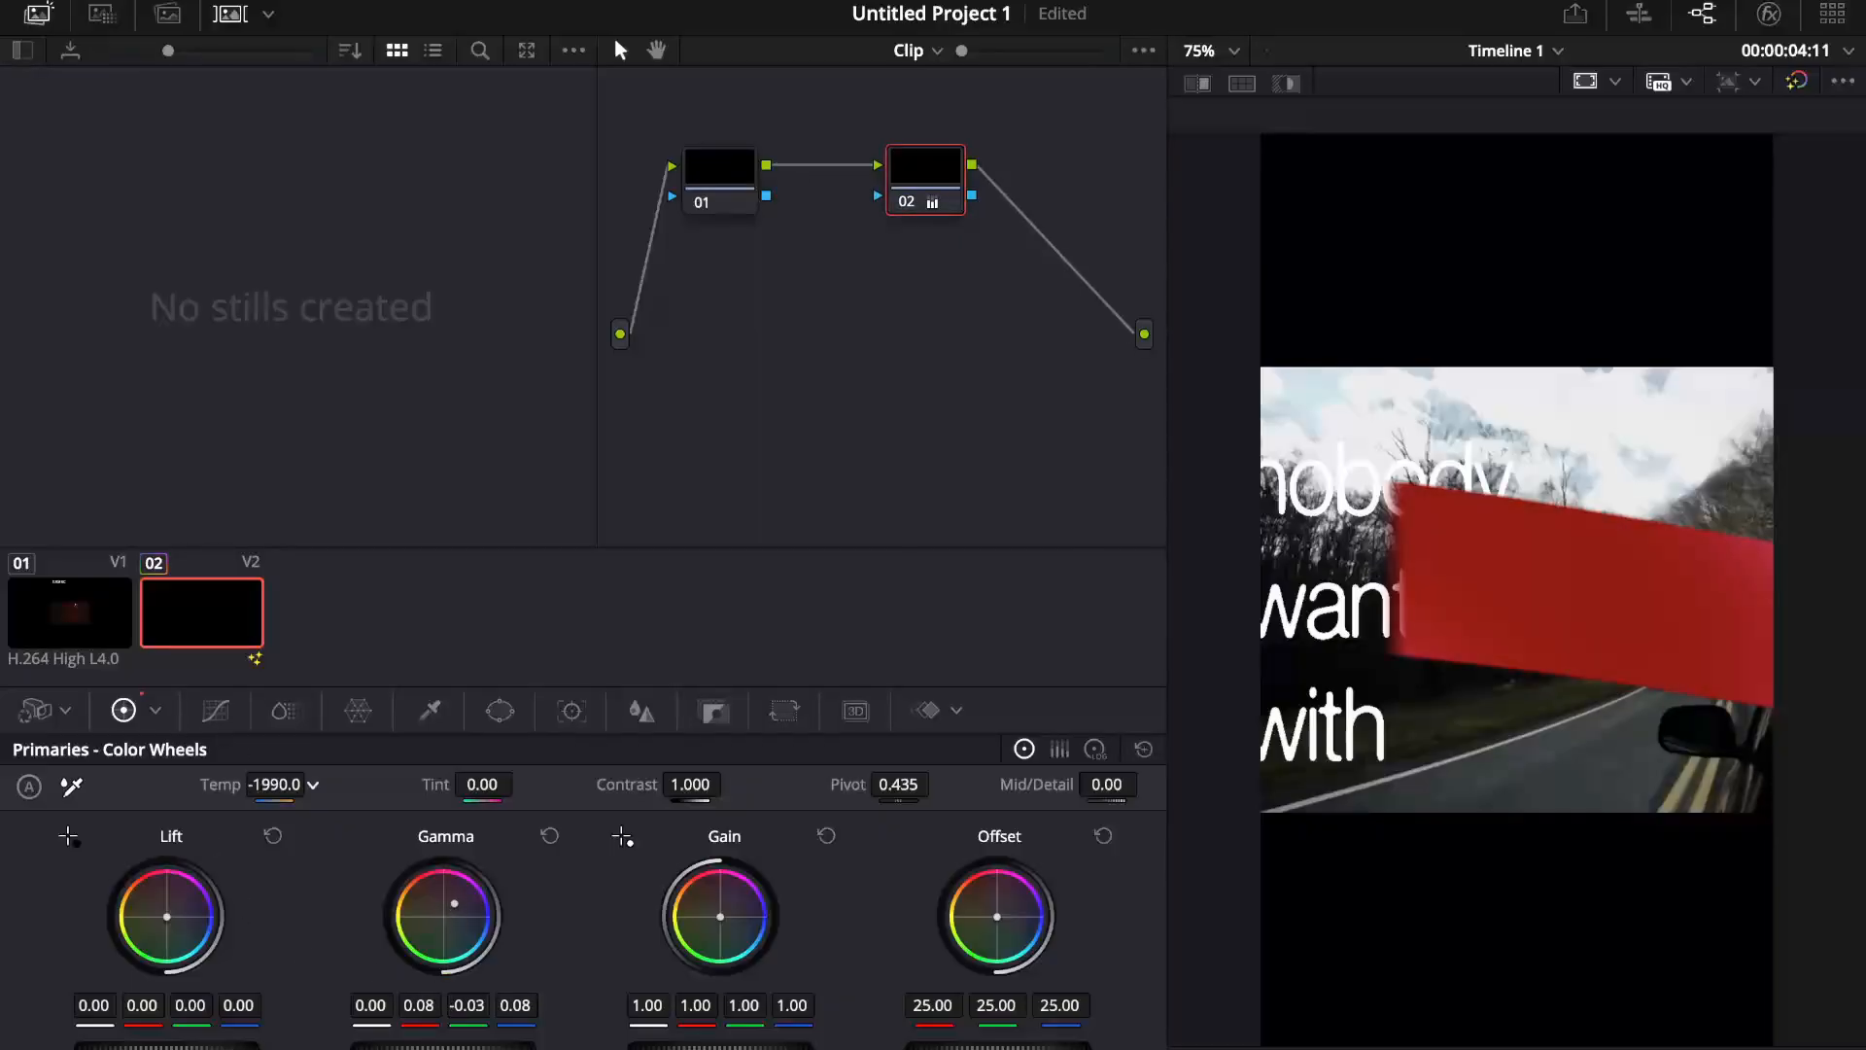
pyautogui.moveTo(275, 784); pyautogui.dragTo(274, 793)
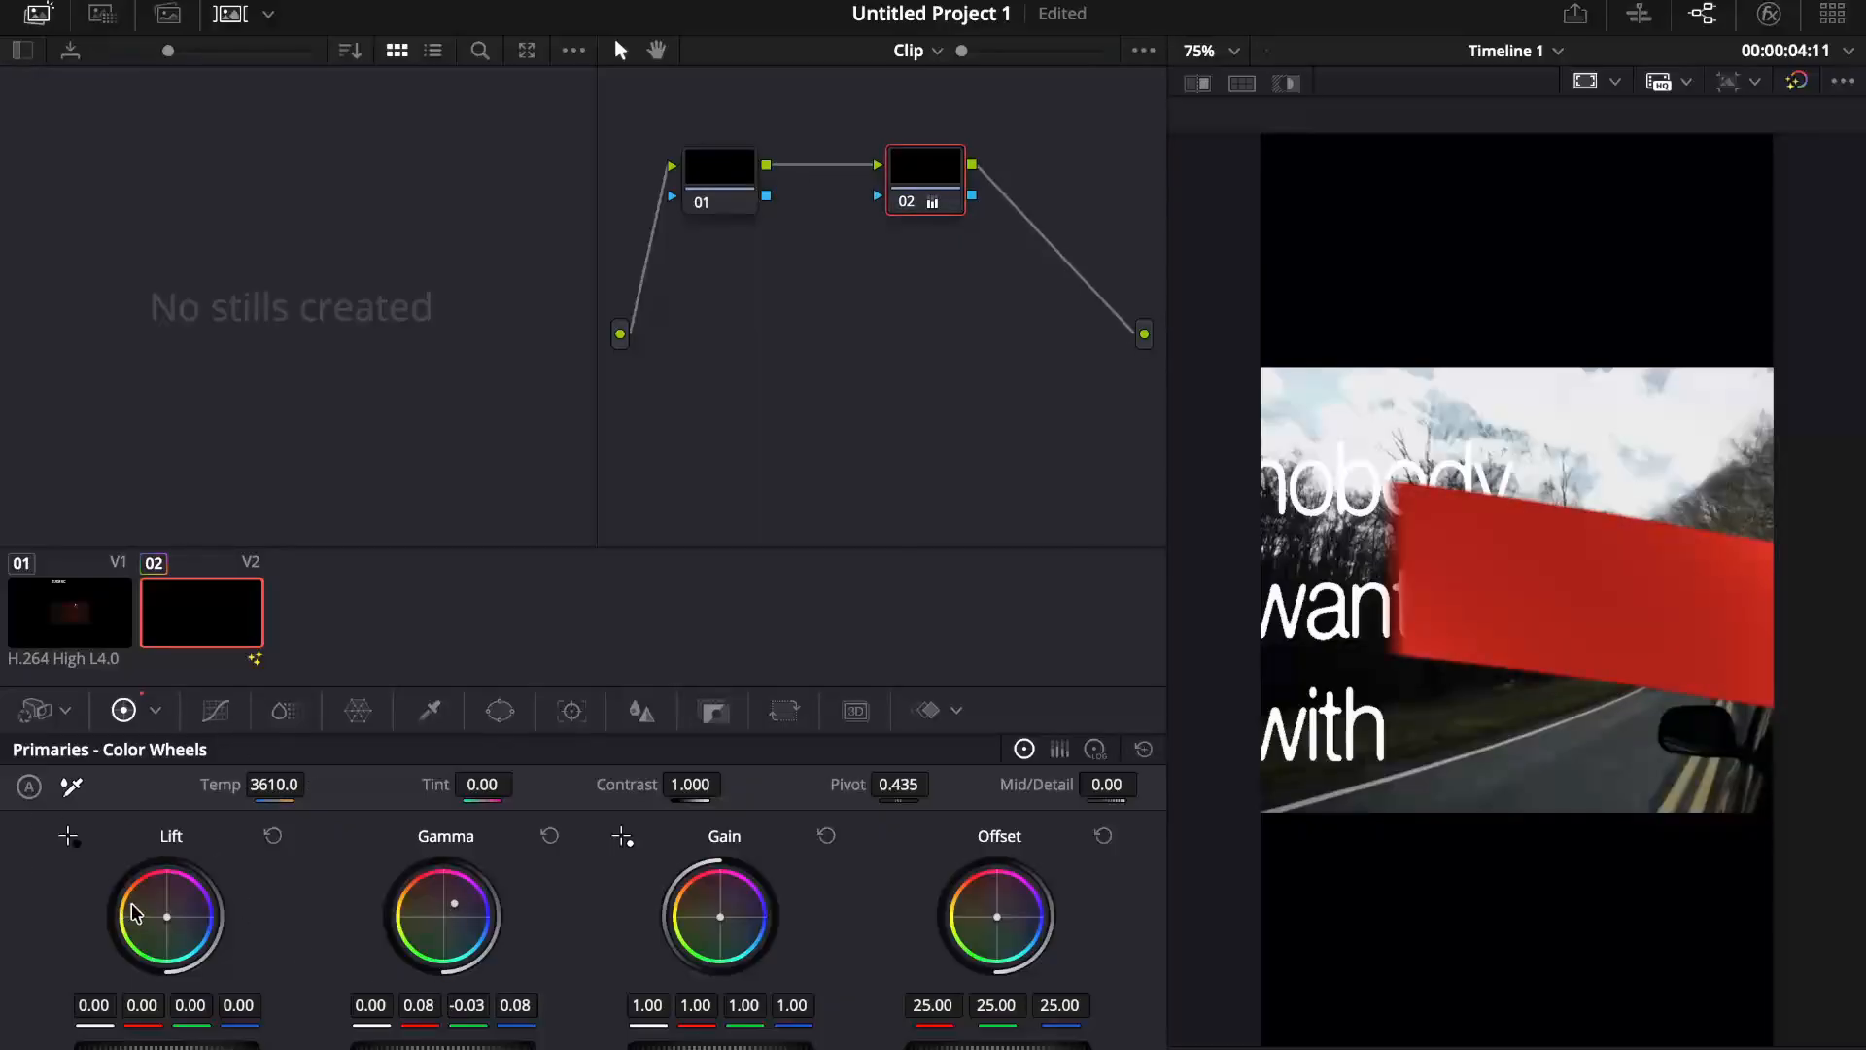
pyautogui.moveTo(133, 914); pyautogui.dragTo(208, 921)
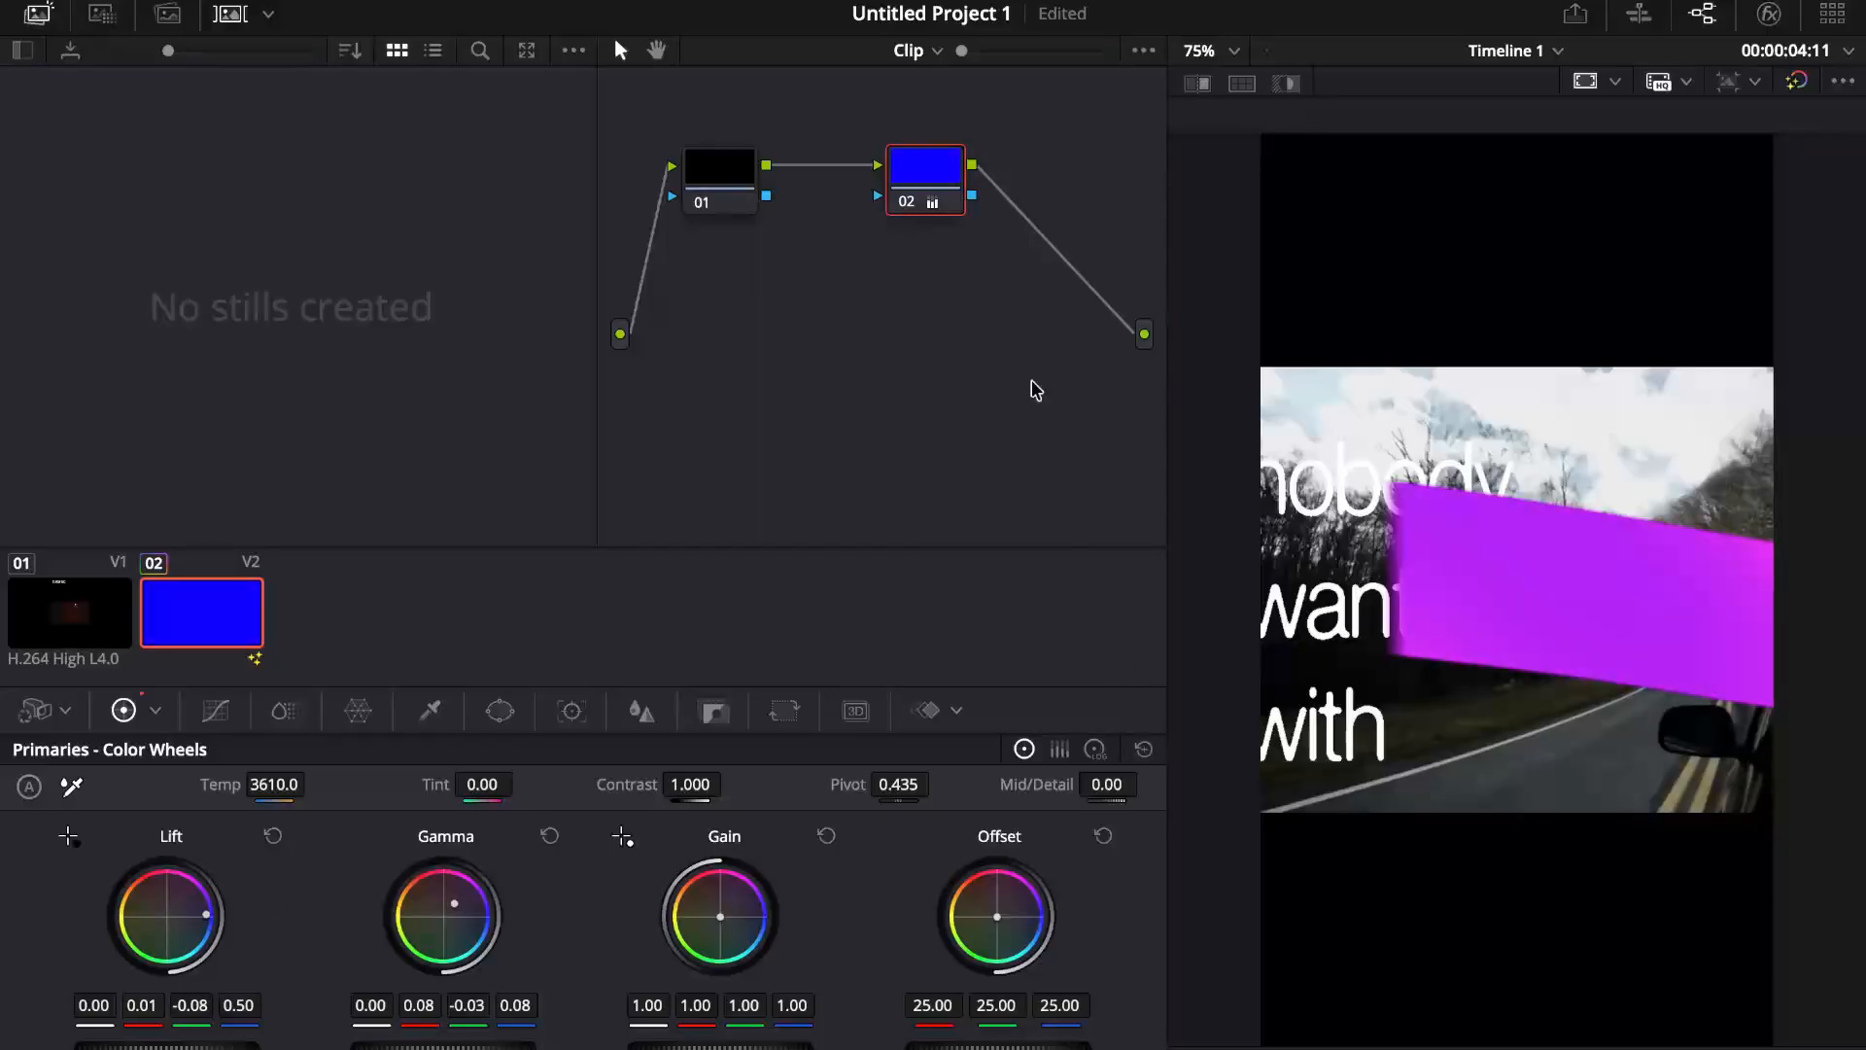
# Step: Reposition node 02, look through its available node options, and delete the node
pyautogui.moveTo(931, 202); pyautogui.dragTo(898, 234)
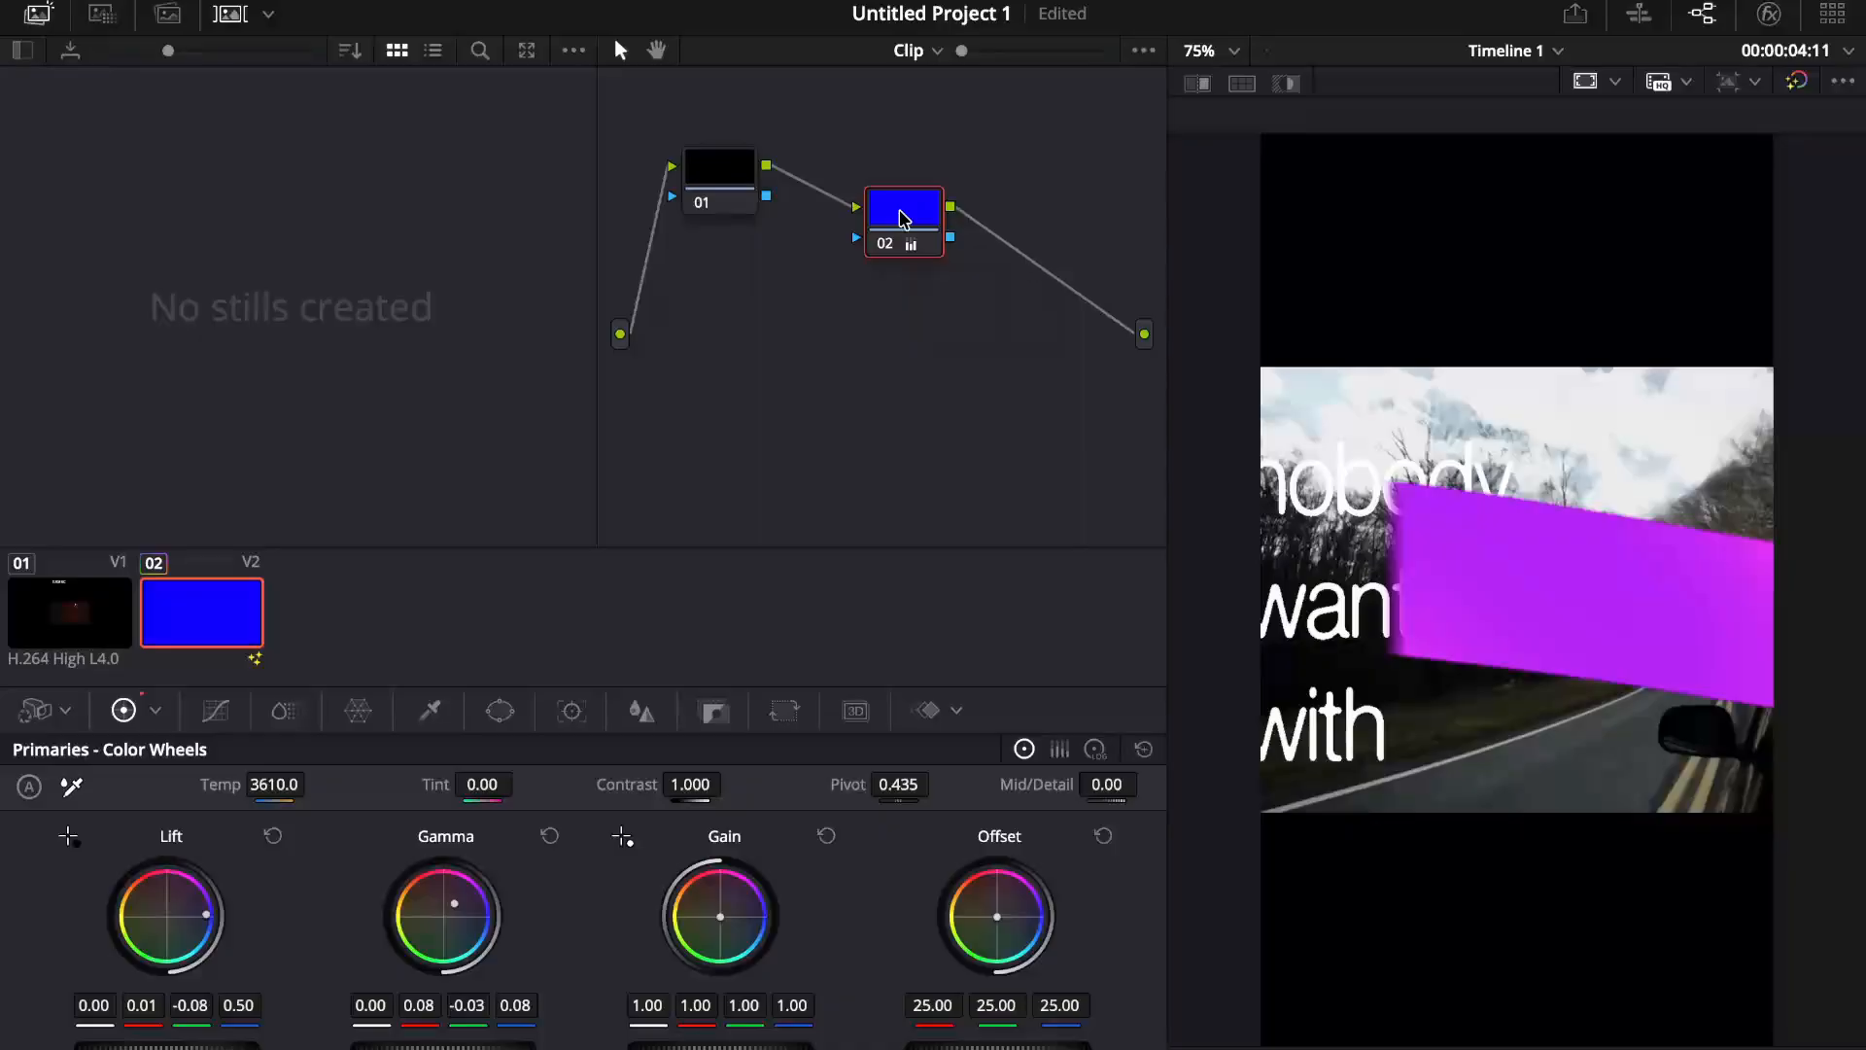
pyautogui.rightClick(899, 218)
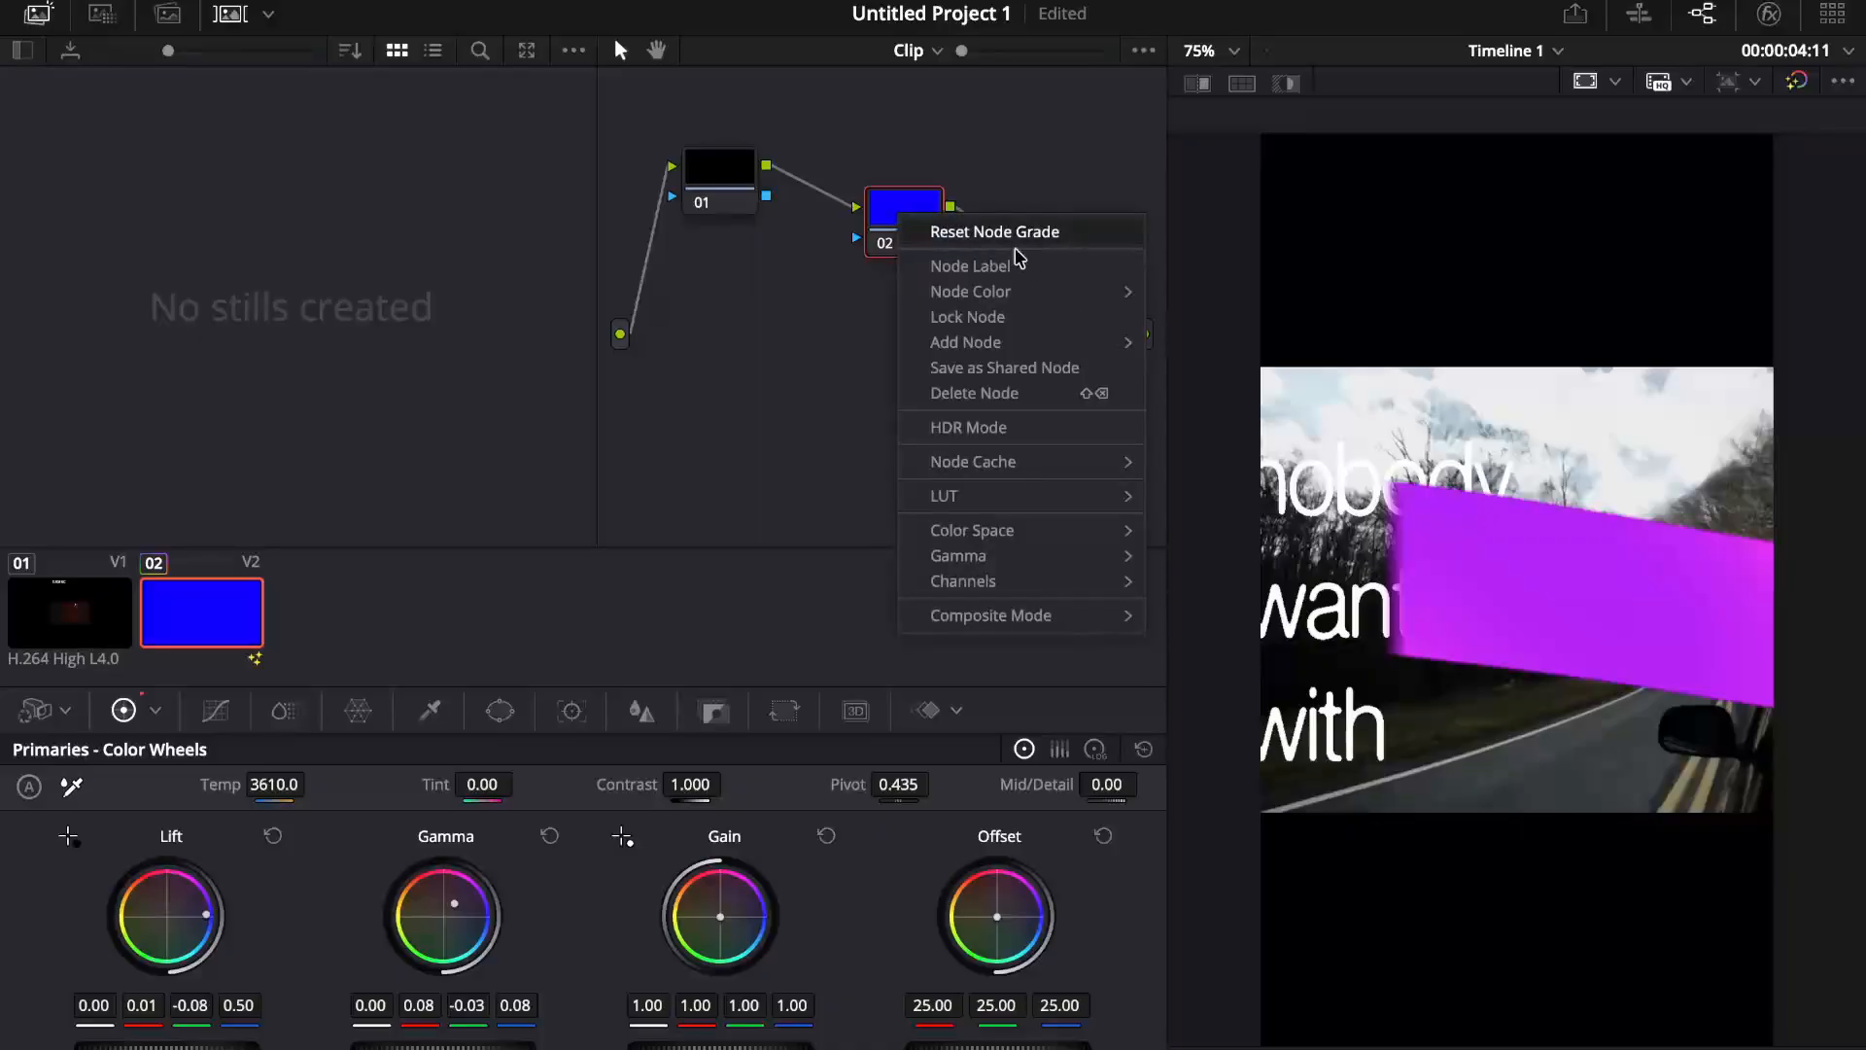
pyautogui.click(840, 391)
pyautogui.click(736, 171)
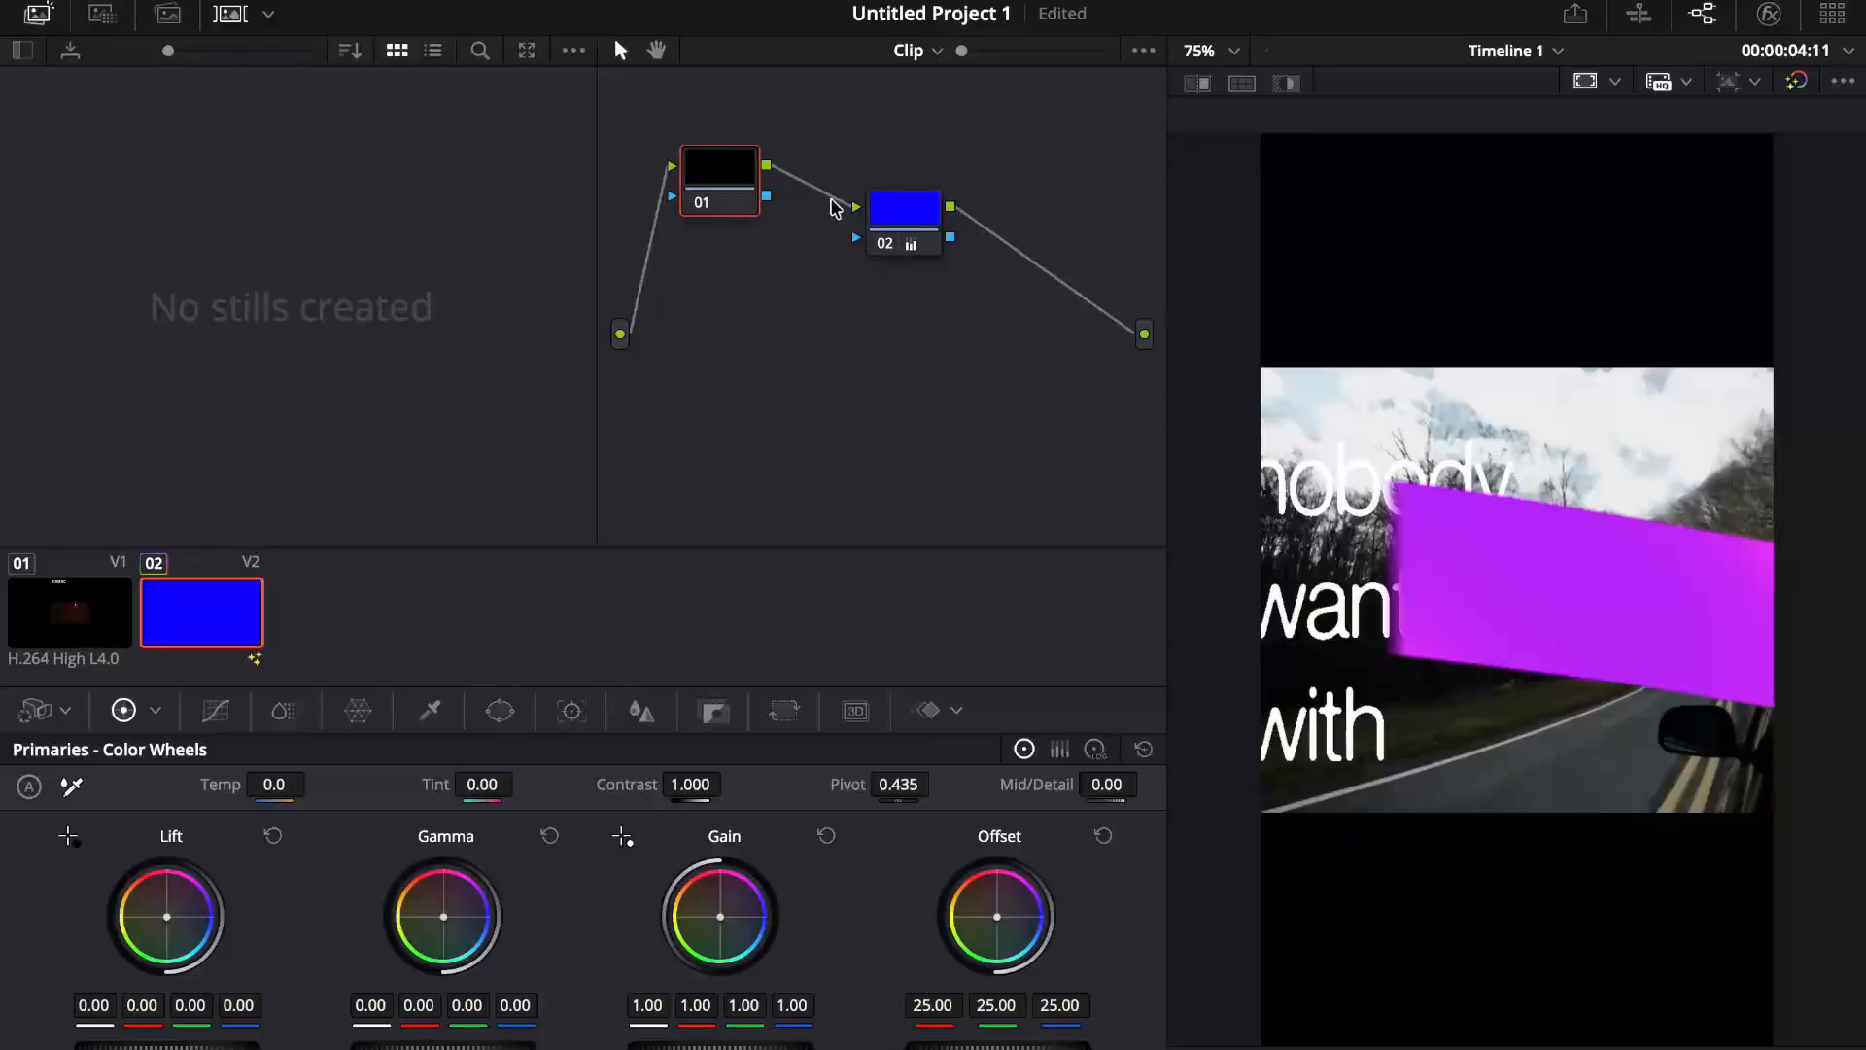
pyautogui.click(895, 204)
pyautogui.press('Delete')
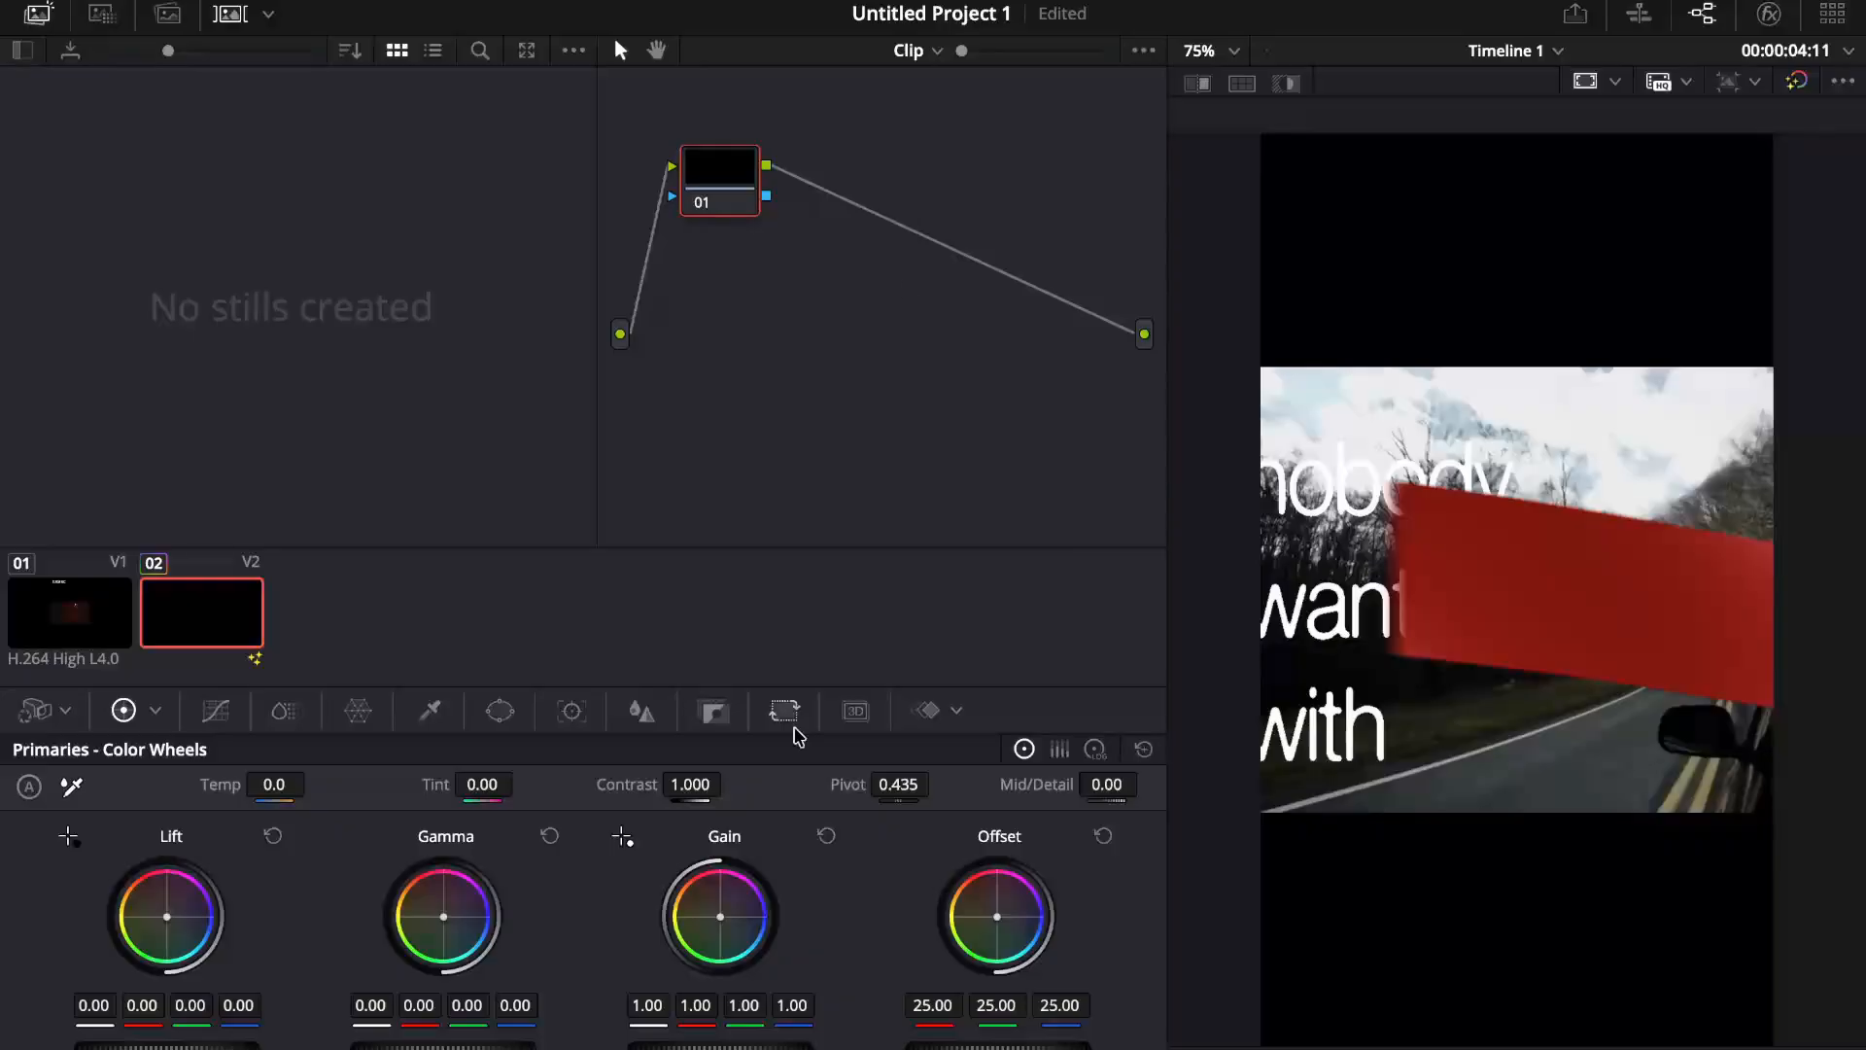
# Step: Show the Fairlight audio page, and examine the custom export render settings on the Deliver page
pyautogui.click(1166, 1048)
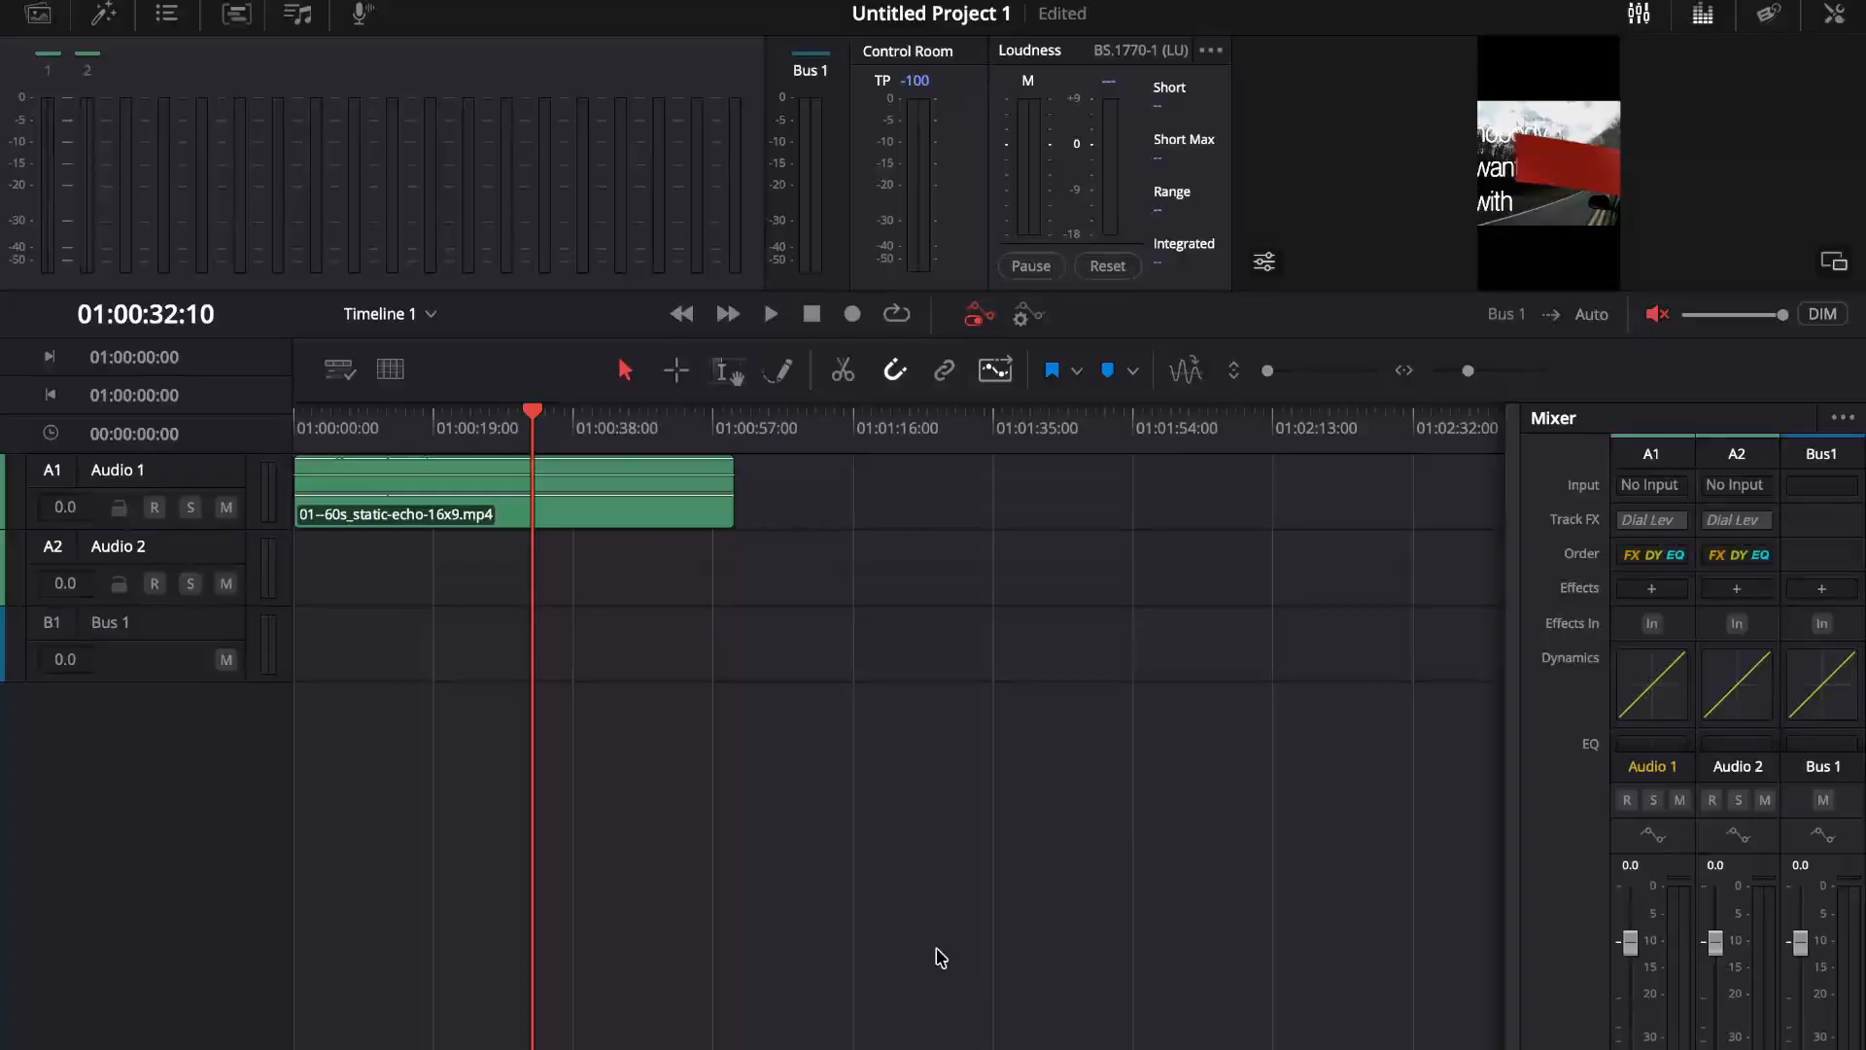
pyautogui.hotkey('shift', '8')
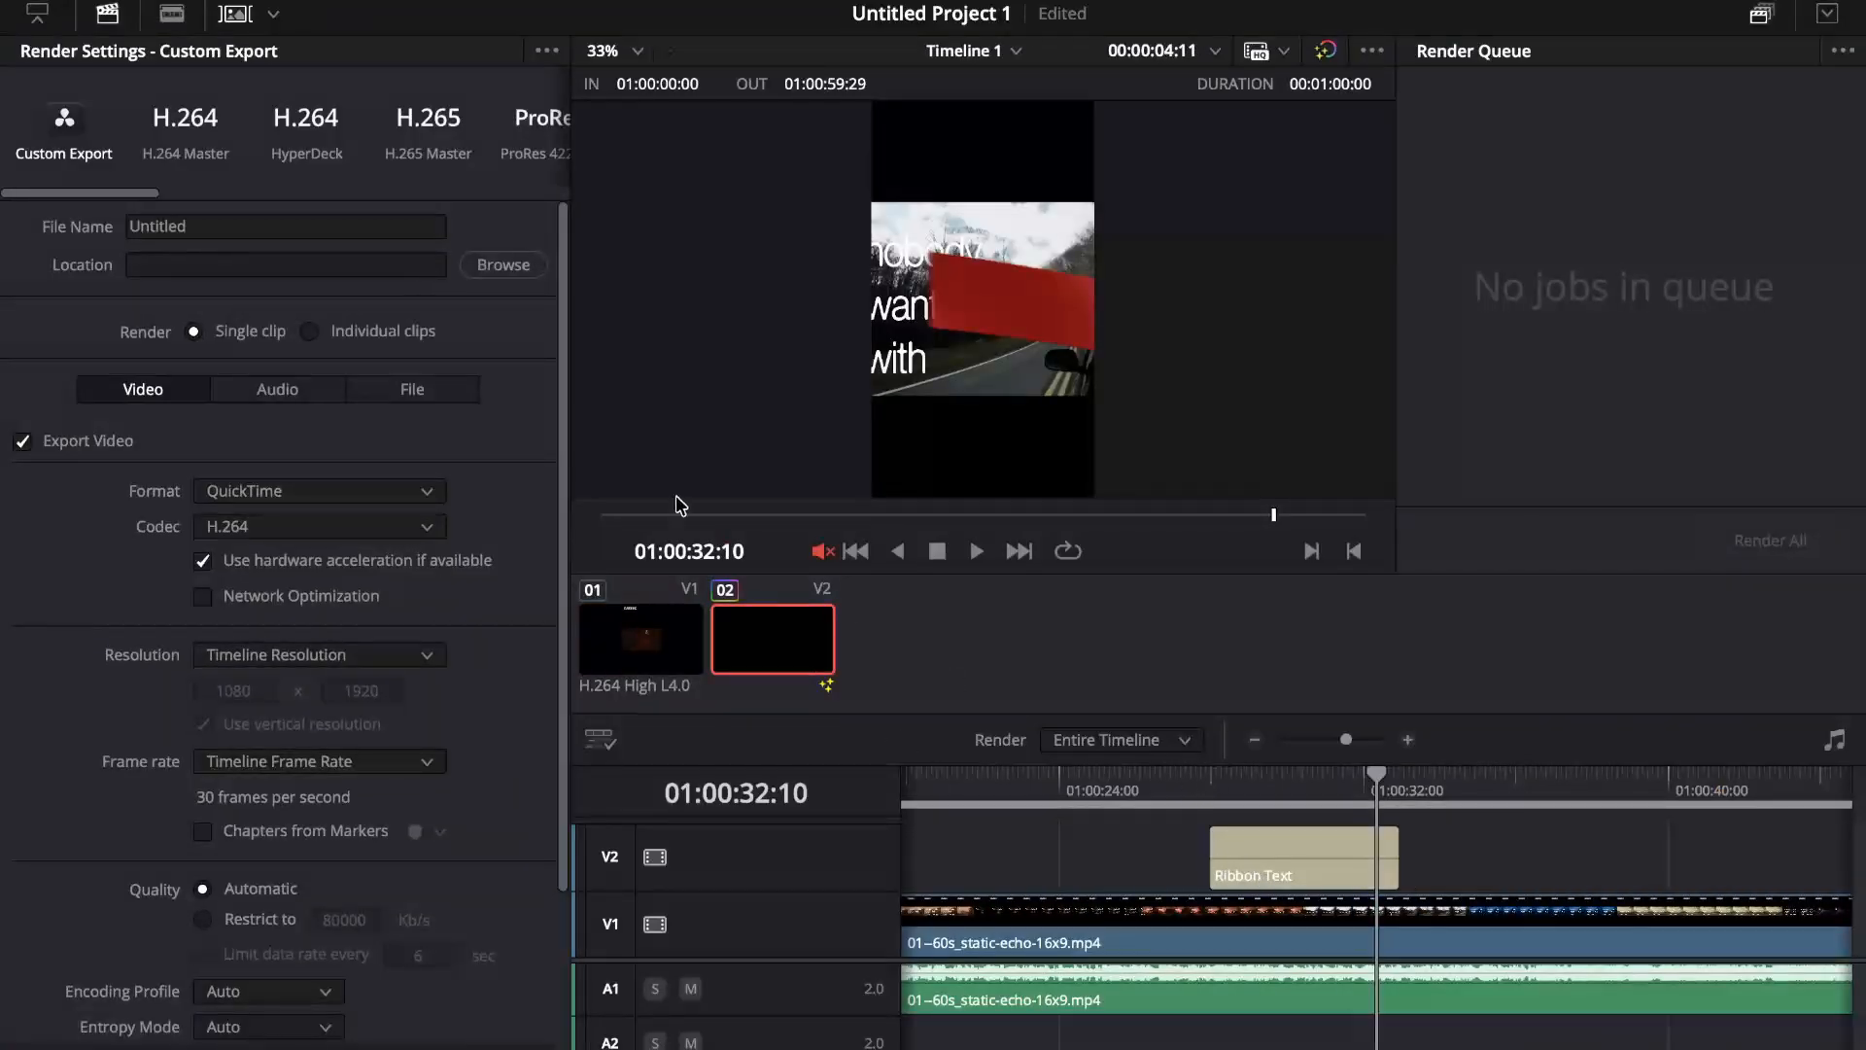
pyautogui.click(181, 226)
pyautogui.click(218, 265)
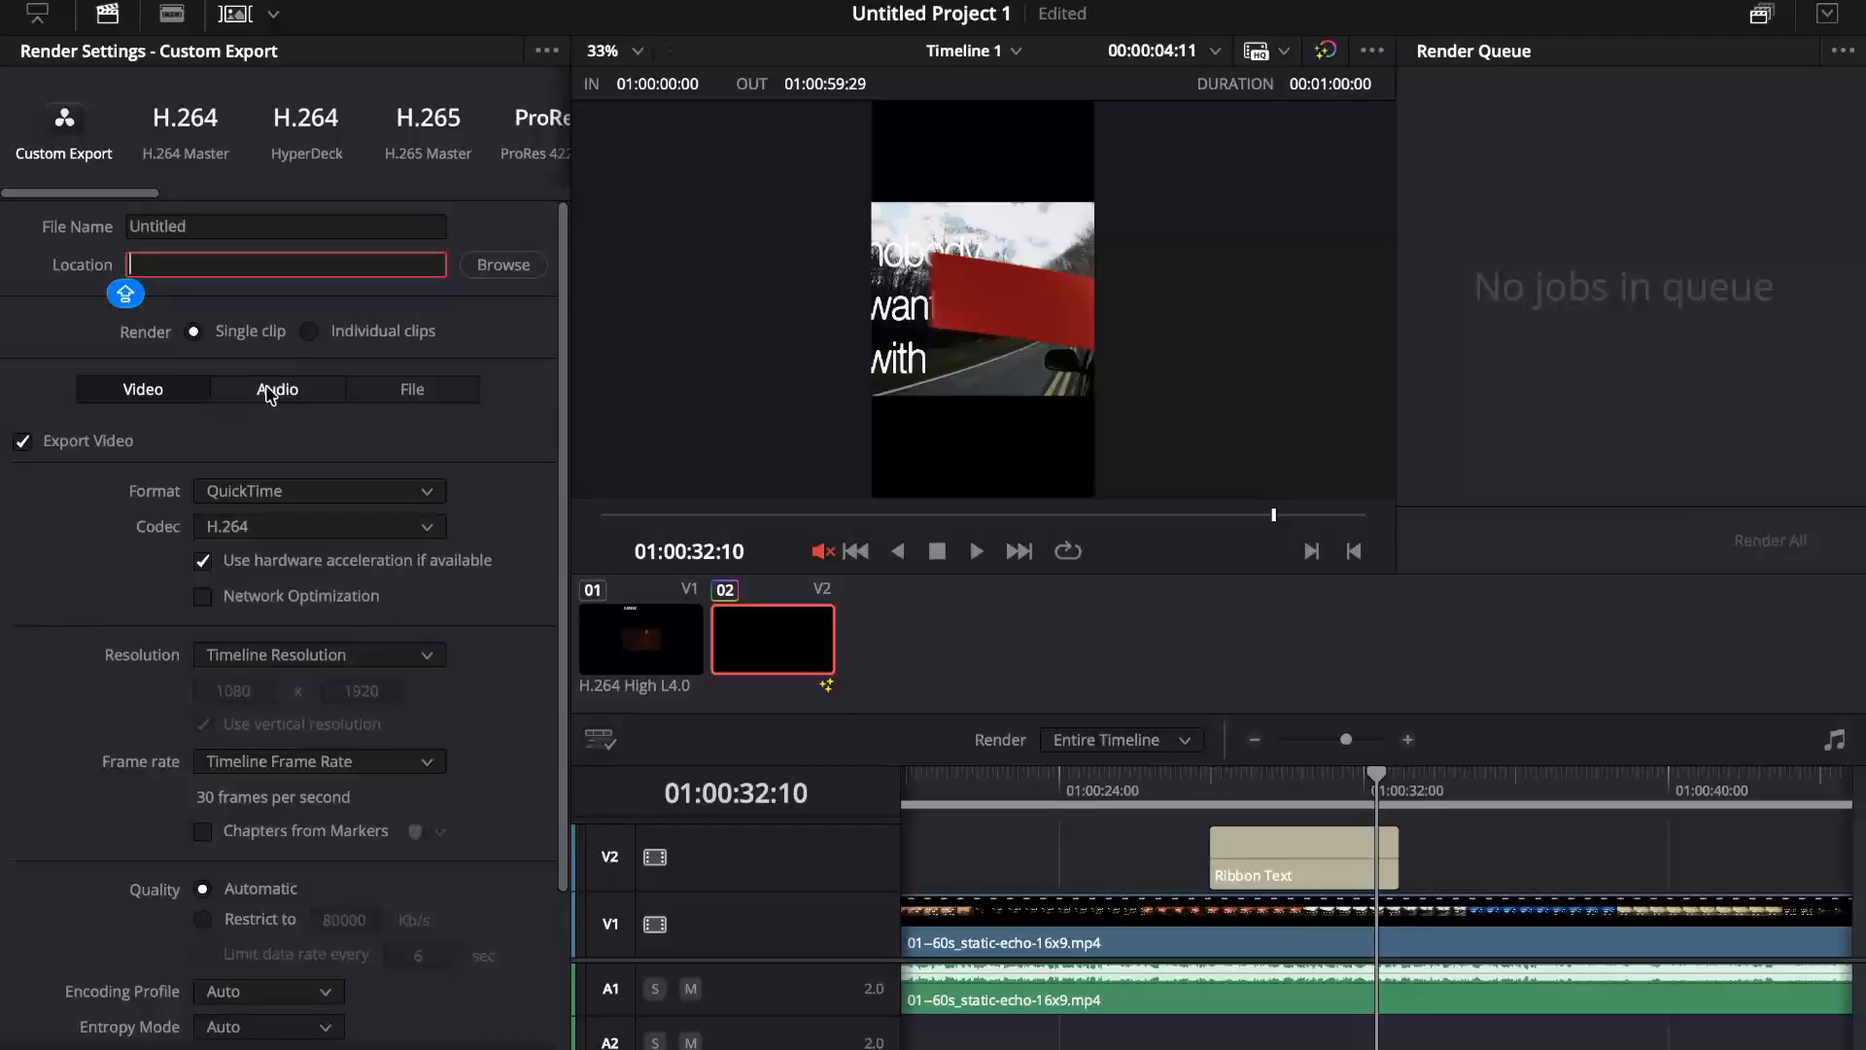
pyautogui.scroll(-1, 423, 561)
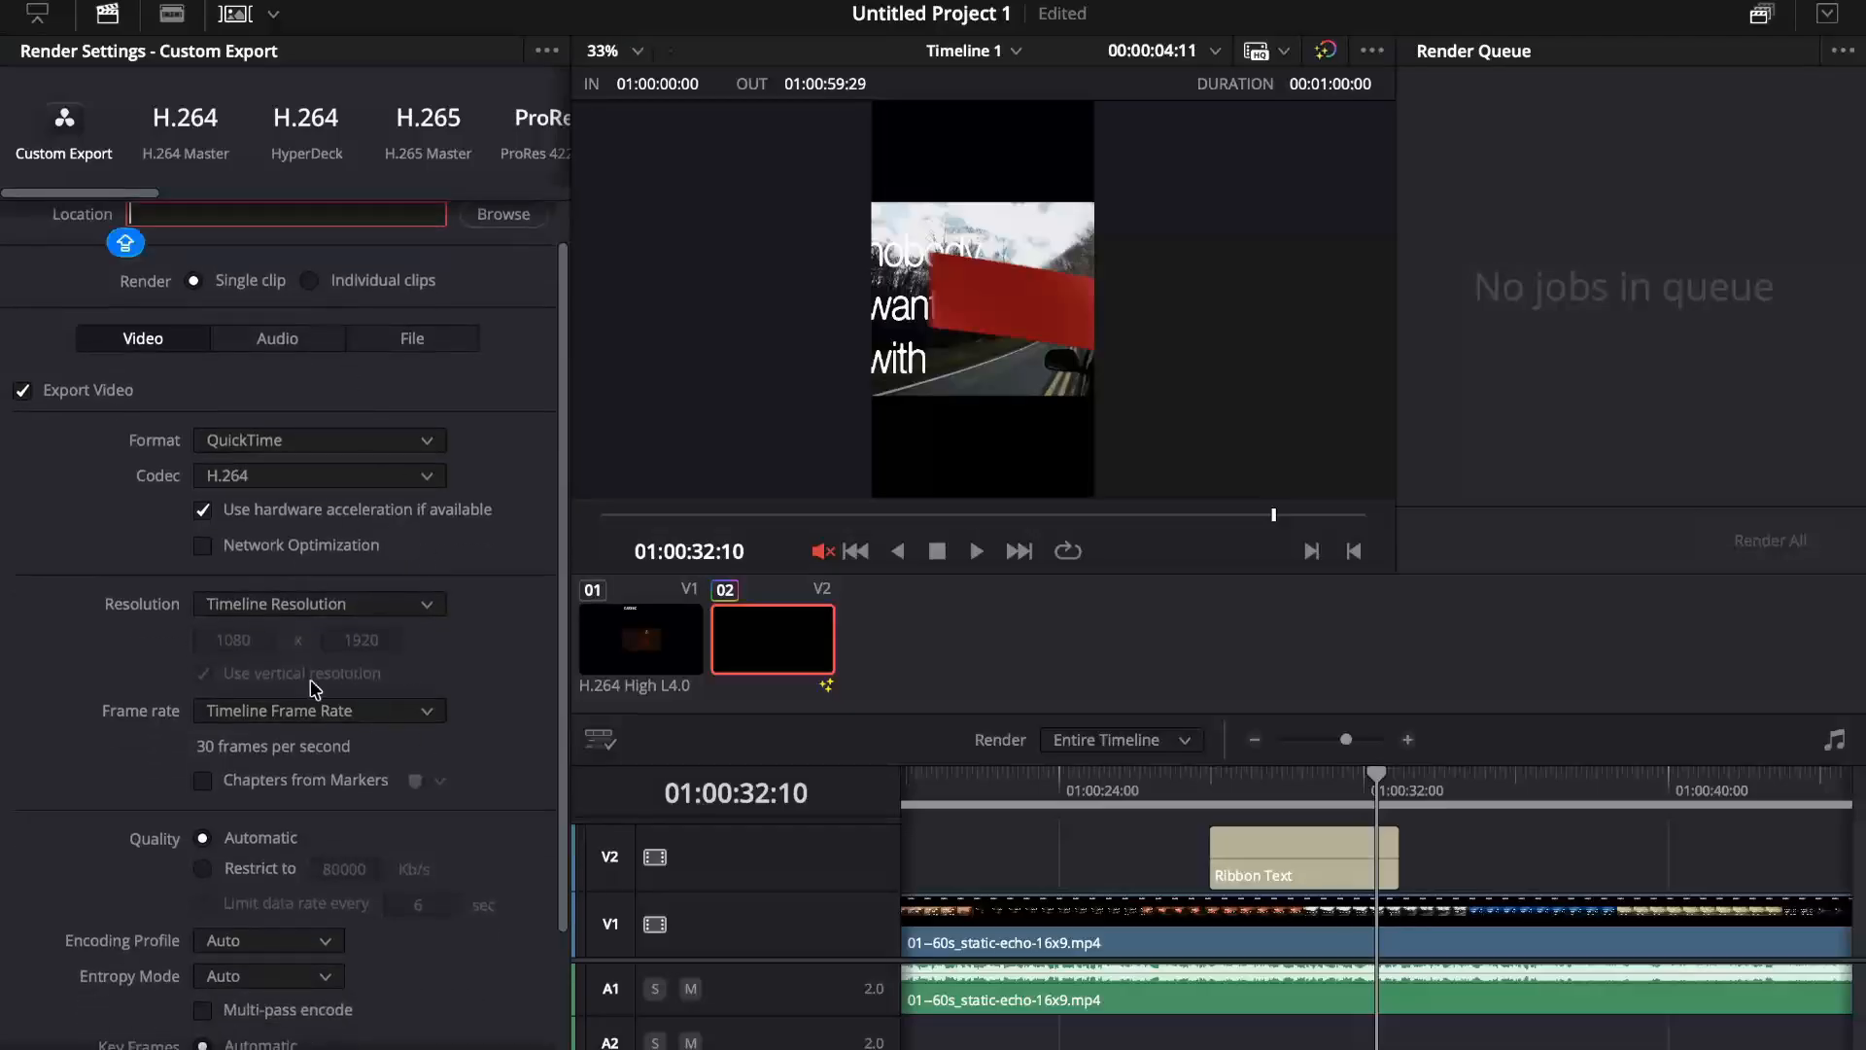
pyautogui.scroll(-3, 409, 604)
pyautogui.scroll(4, 405, 612)
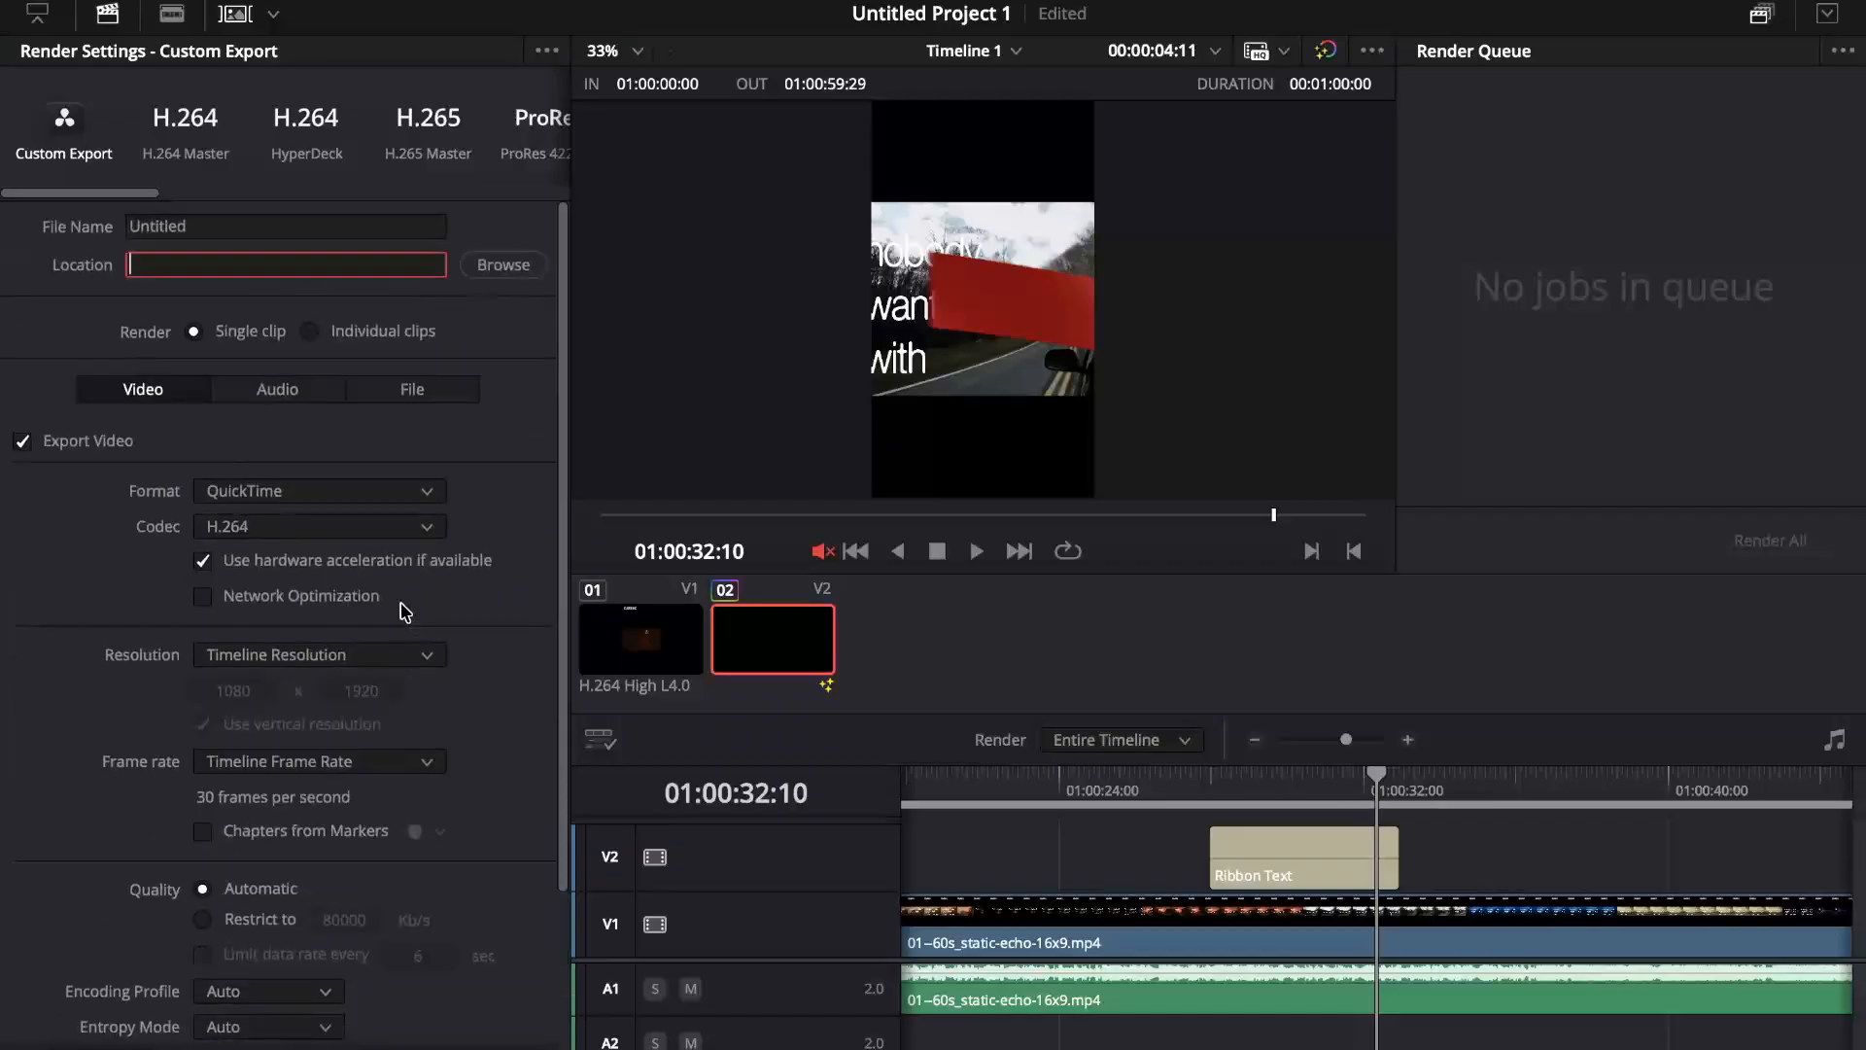
# Step: Browse the render presets and choose the TikTok 1080p preset for the export
pyautogui.hscroll(5, 227, 170)
pyautogui.hscroll(3, 226, 173)
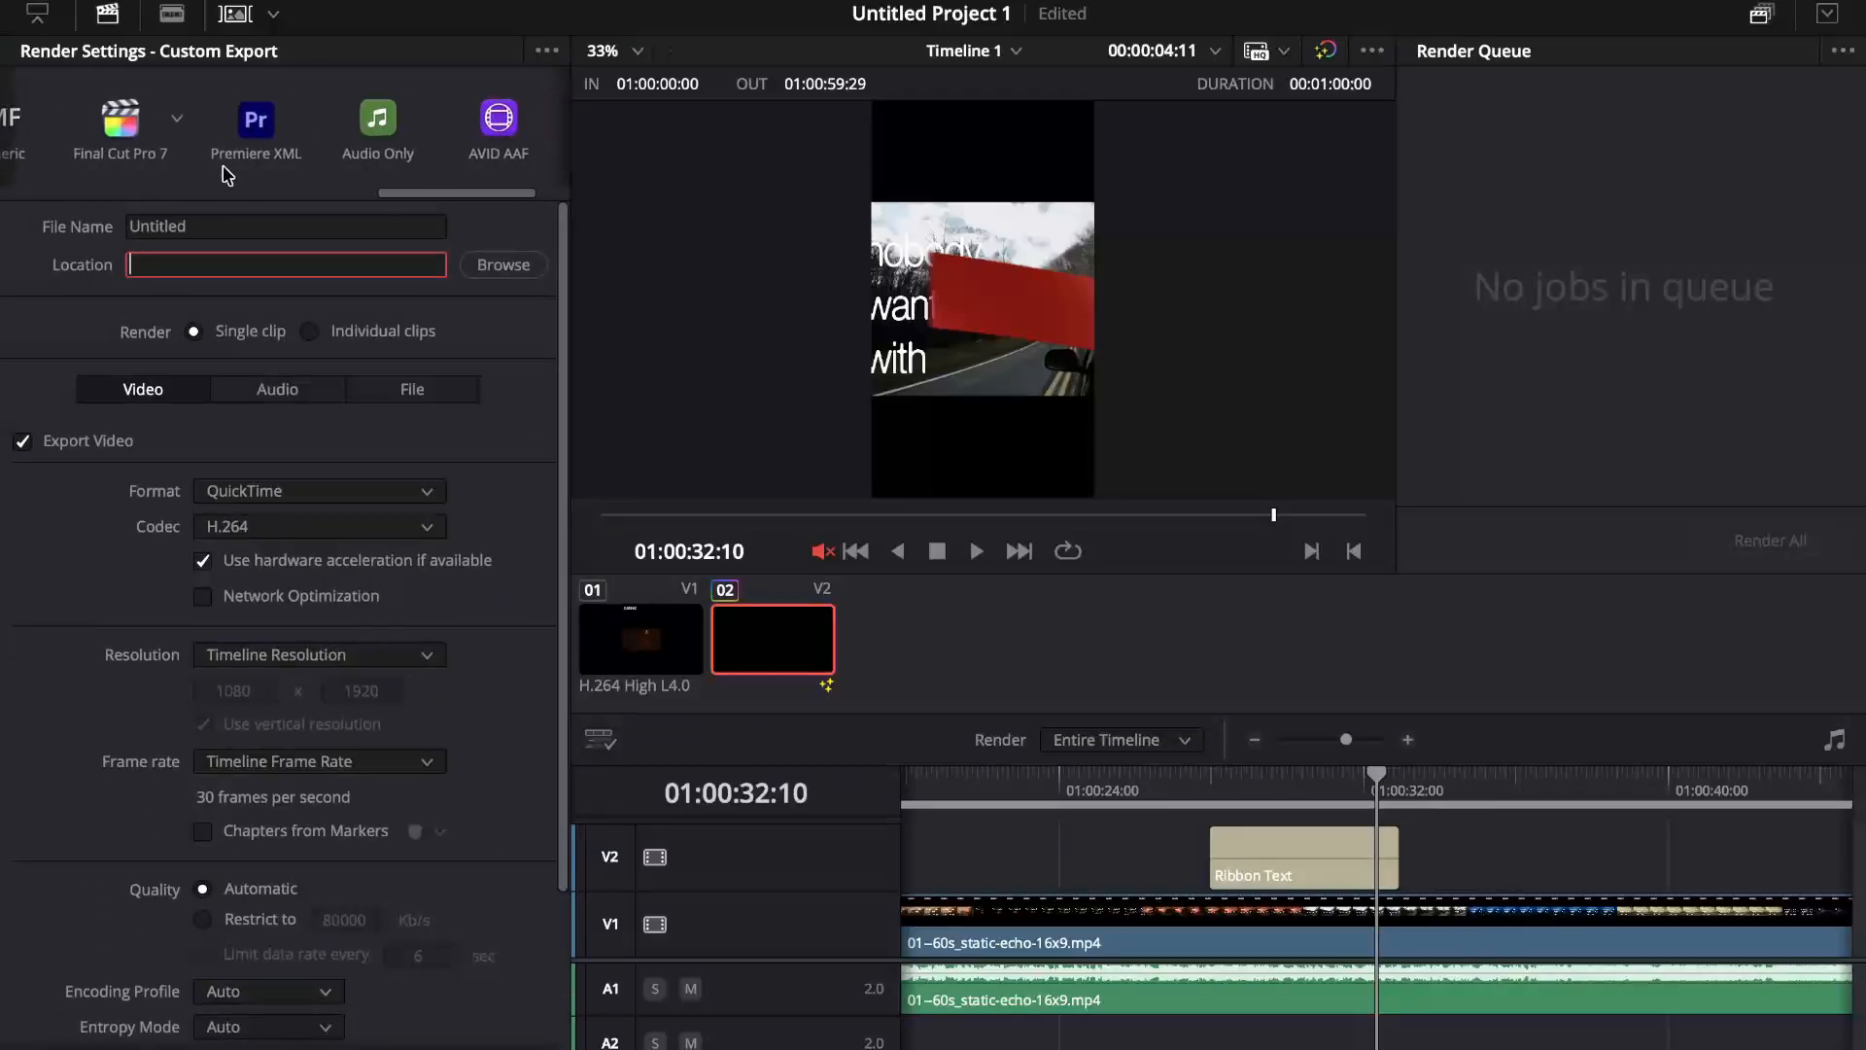
pyautogui.hscroll(-2, 226, 173)
pyautogui.hscroll(2, 226, 173)
pyautogui.hscroll(-2, 226, 173)
pyautogui.hscroll(-4, 226, 173)
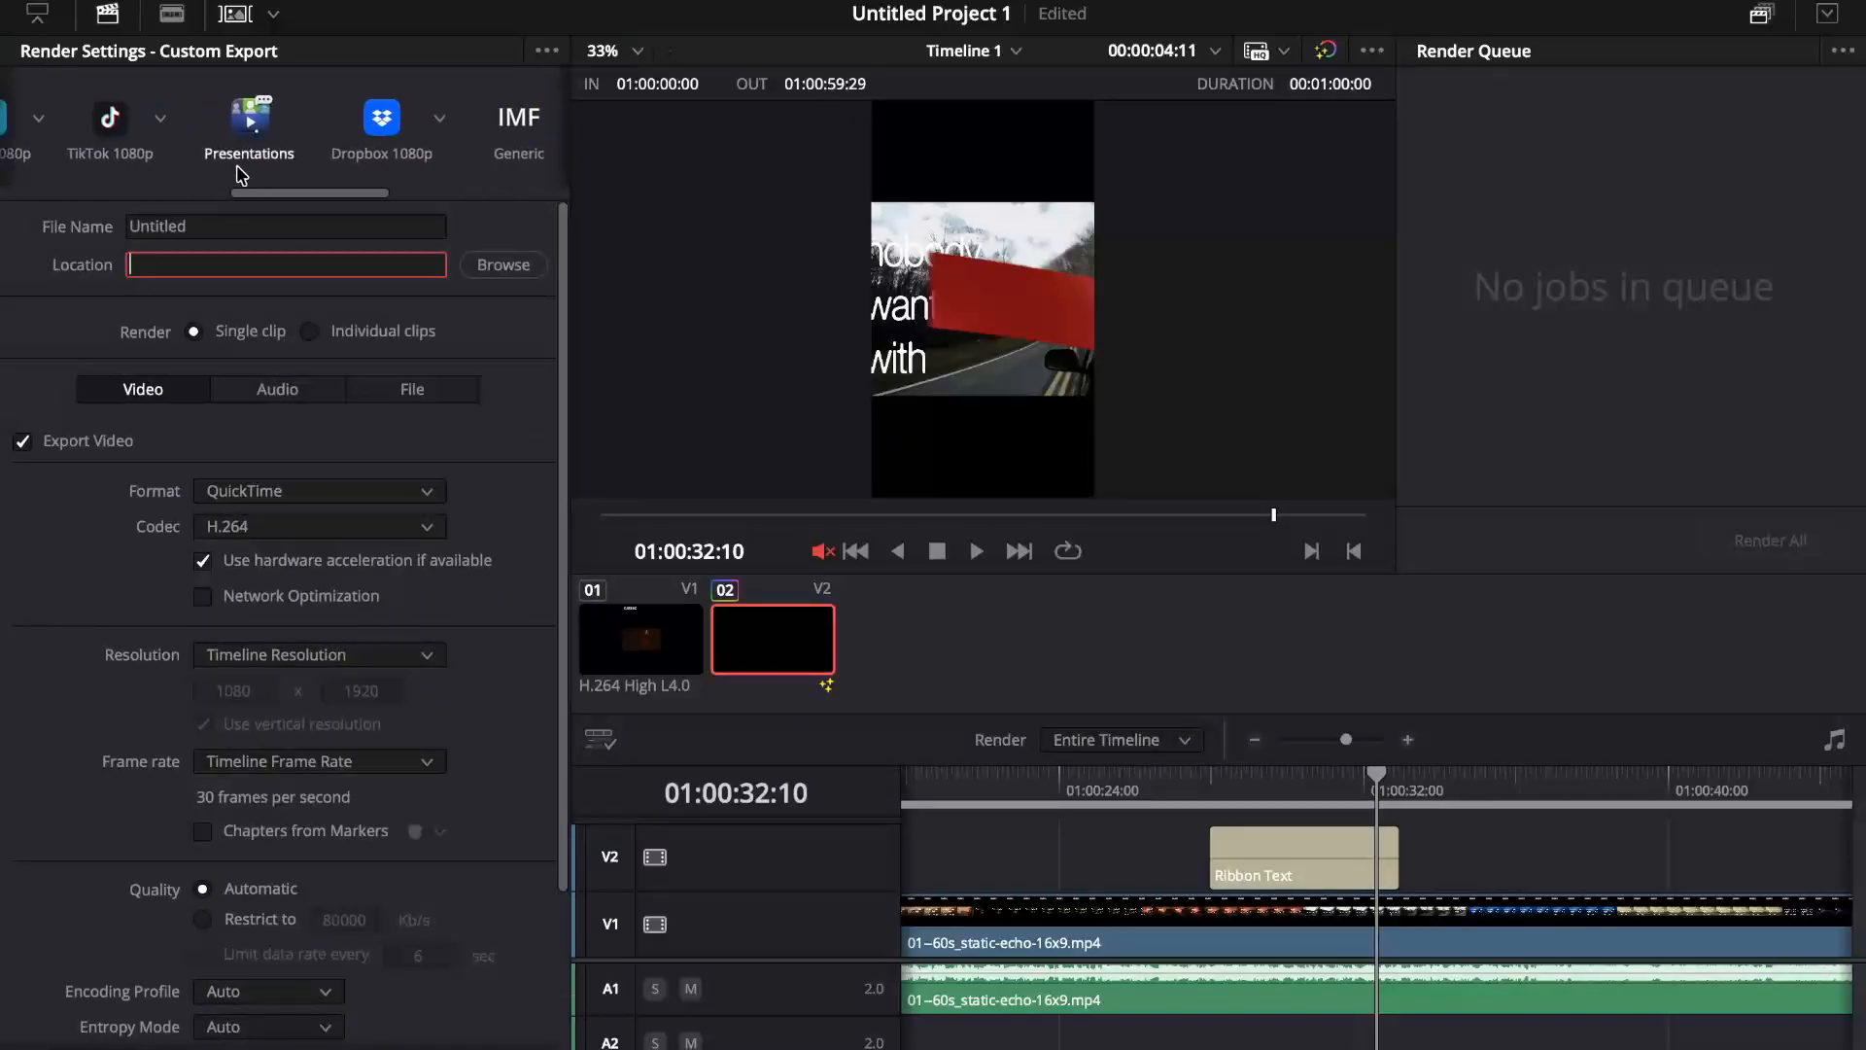
pyautogui.click(168, 118)
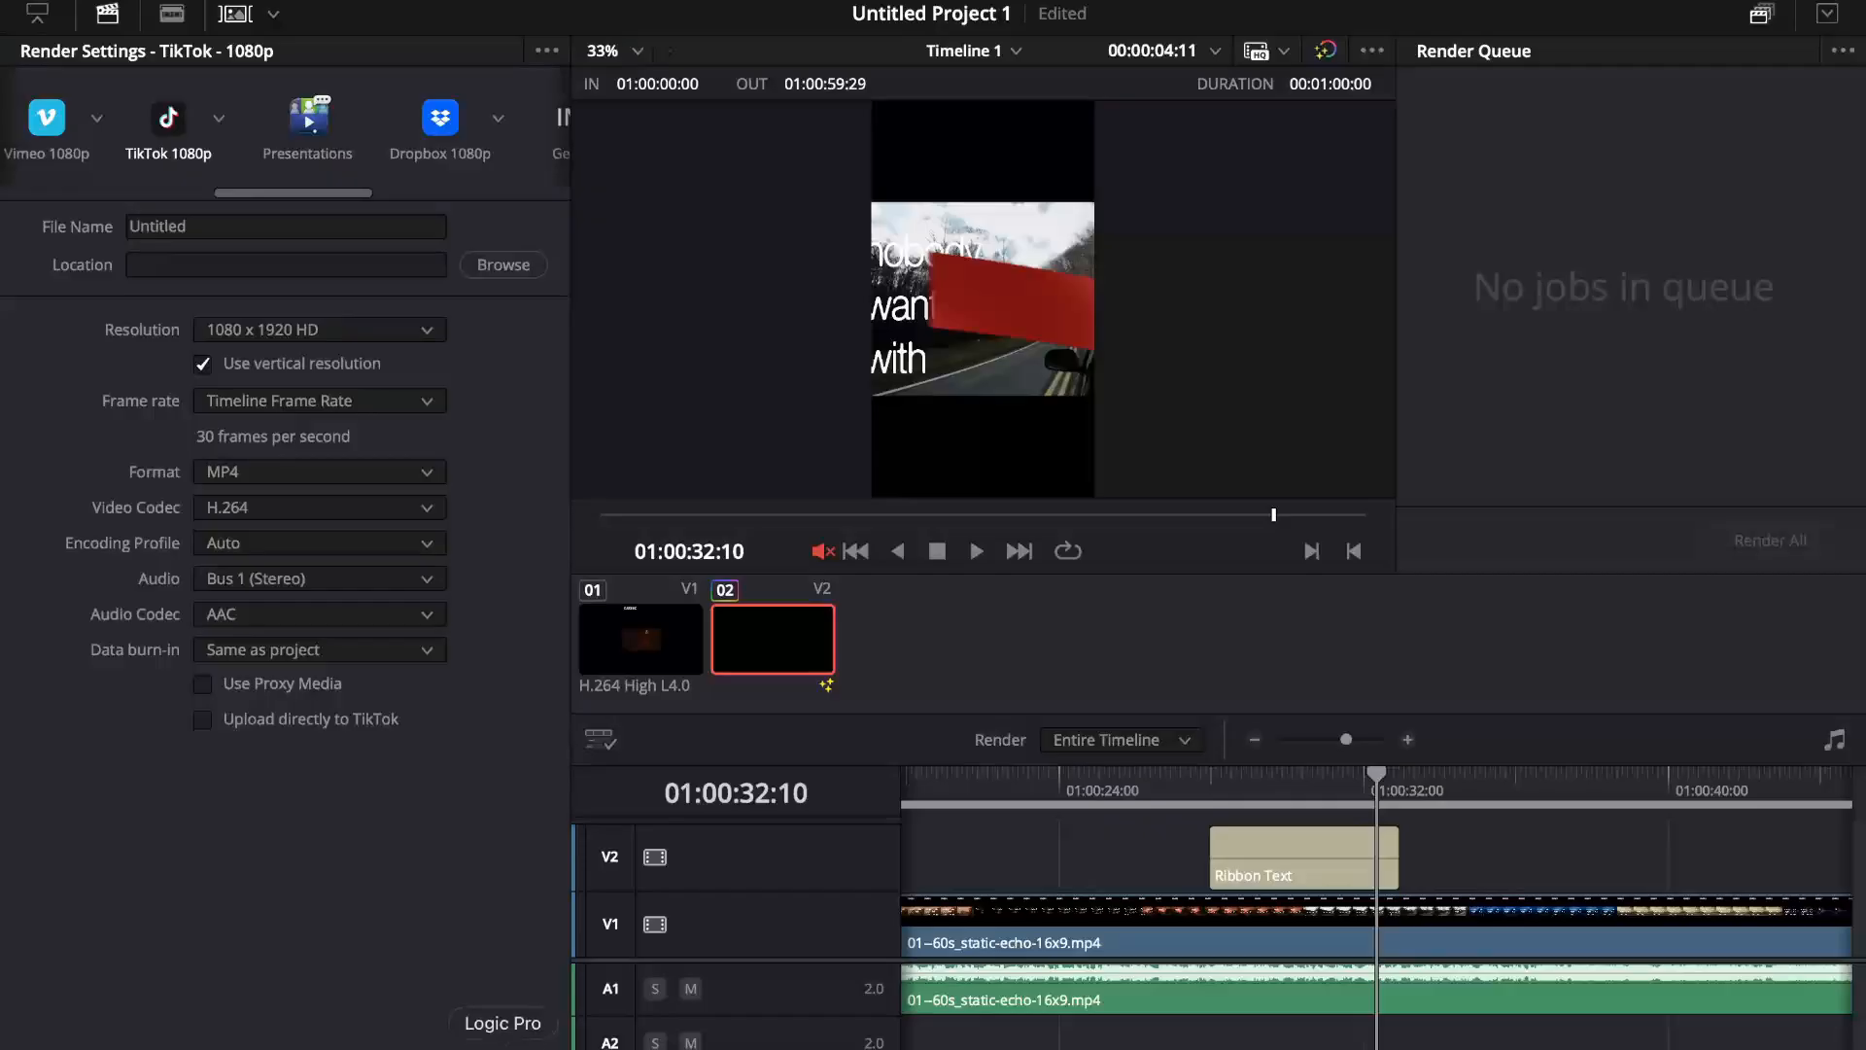
# Step: Revisit the Cut, Edit, Color, Fusion and Media pages, and return to the Deliver page
pyautogui.hotkey('shift', '3')
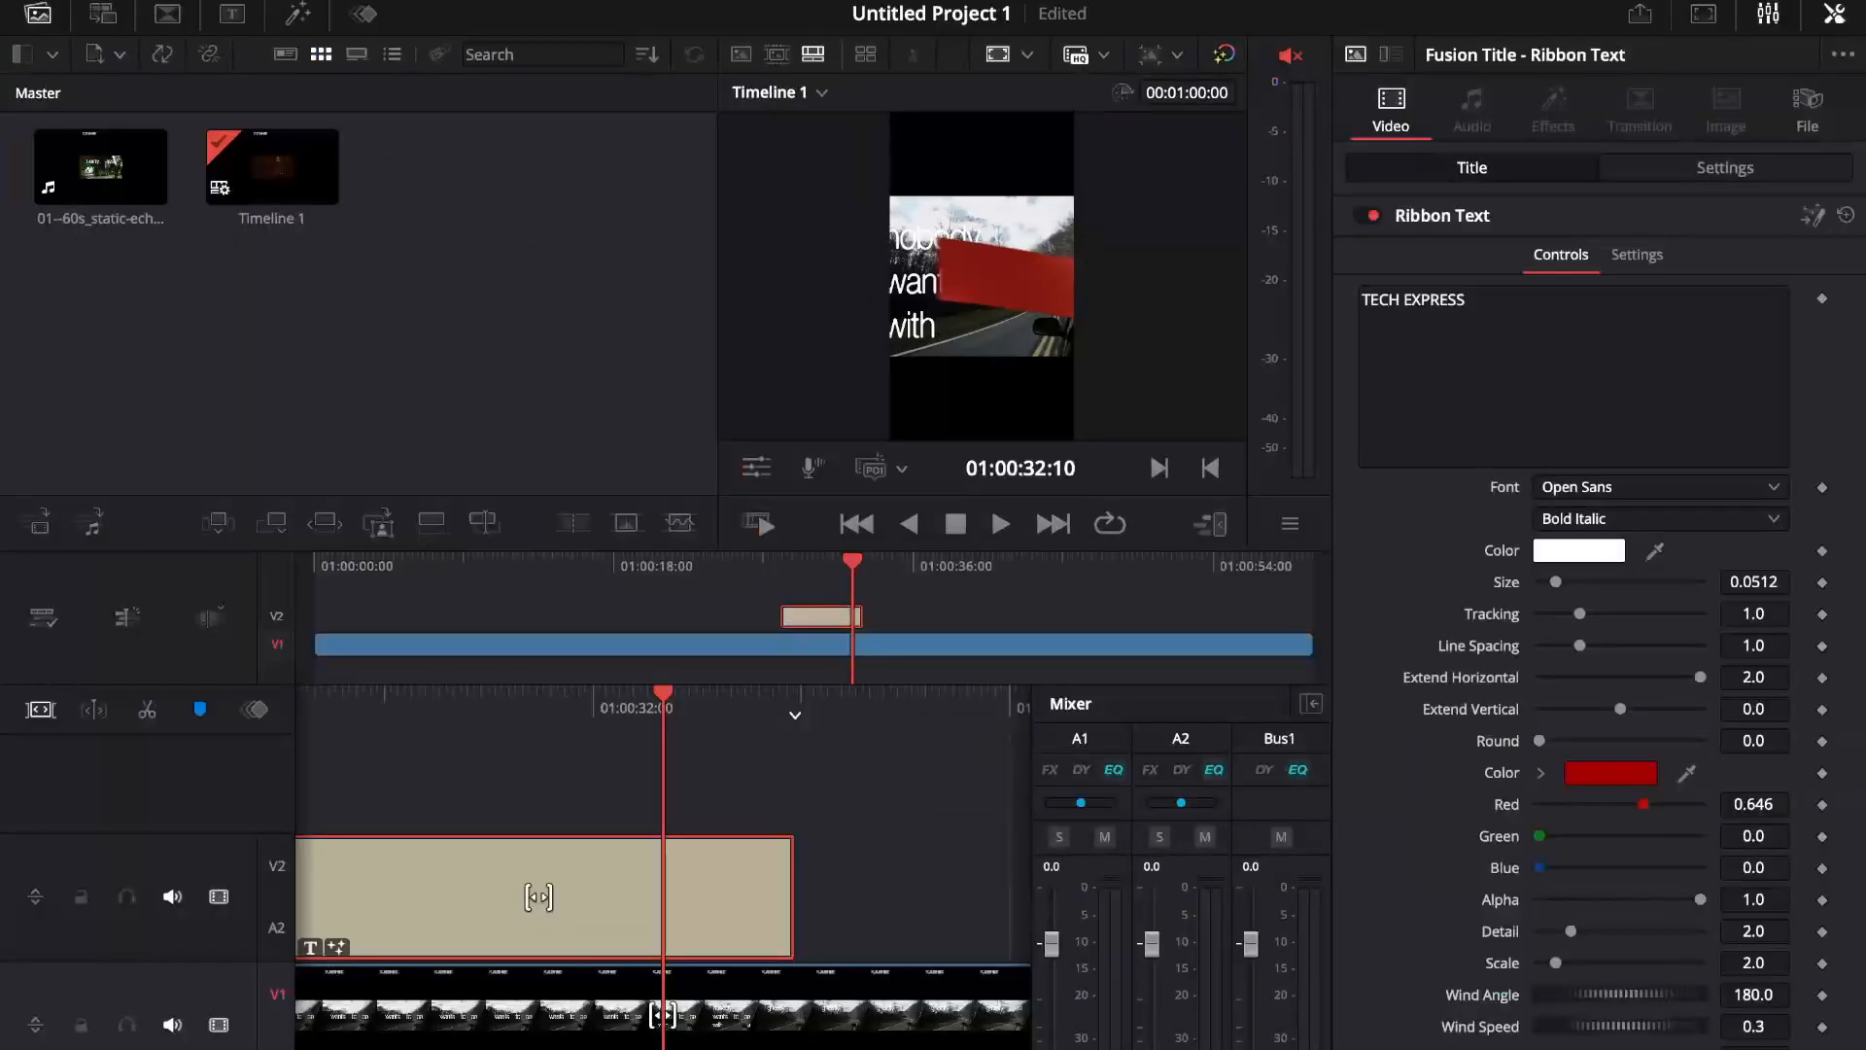
pyautogui.hotkey('shift', '4')
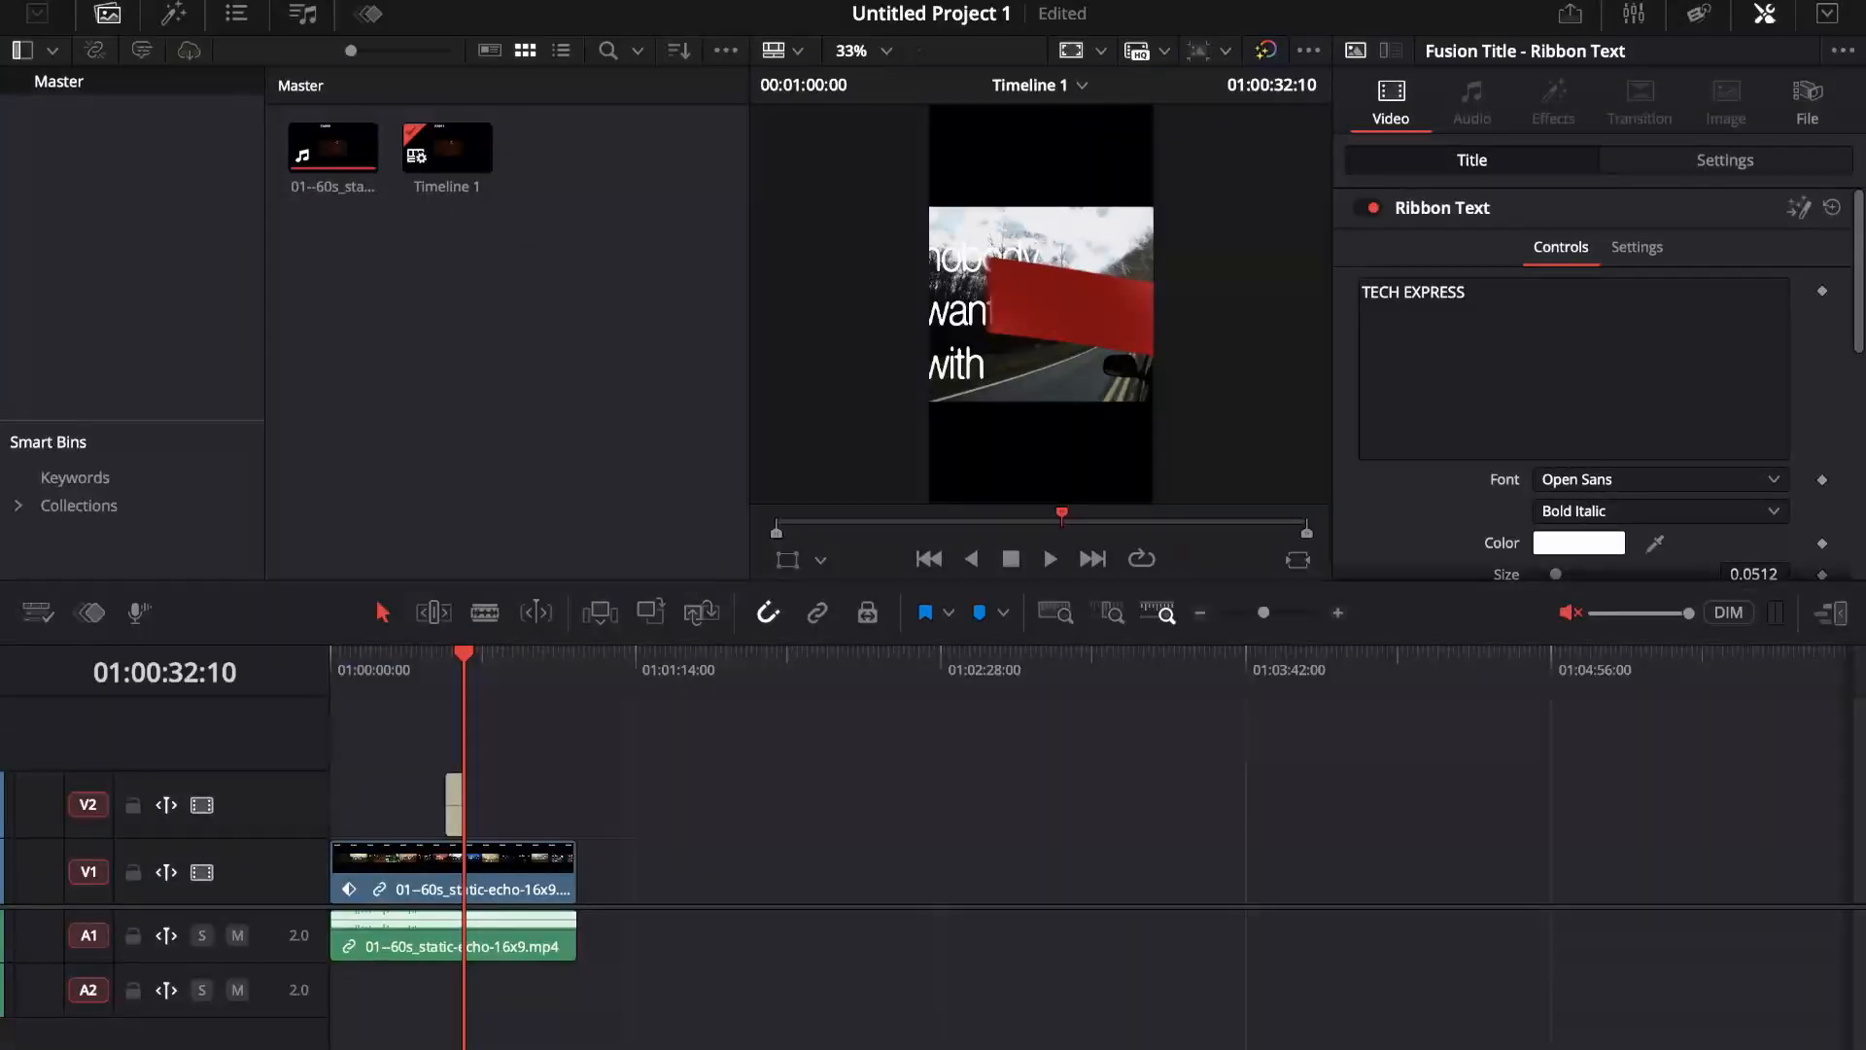
pyautogui.hotkey('shift', '6')
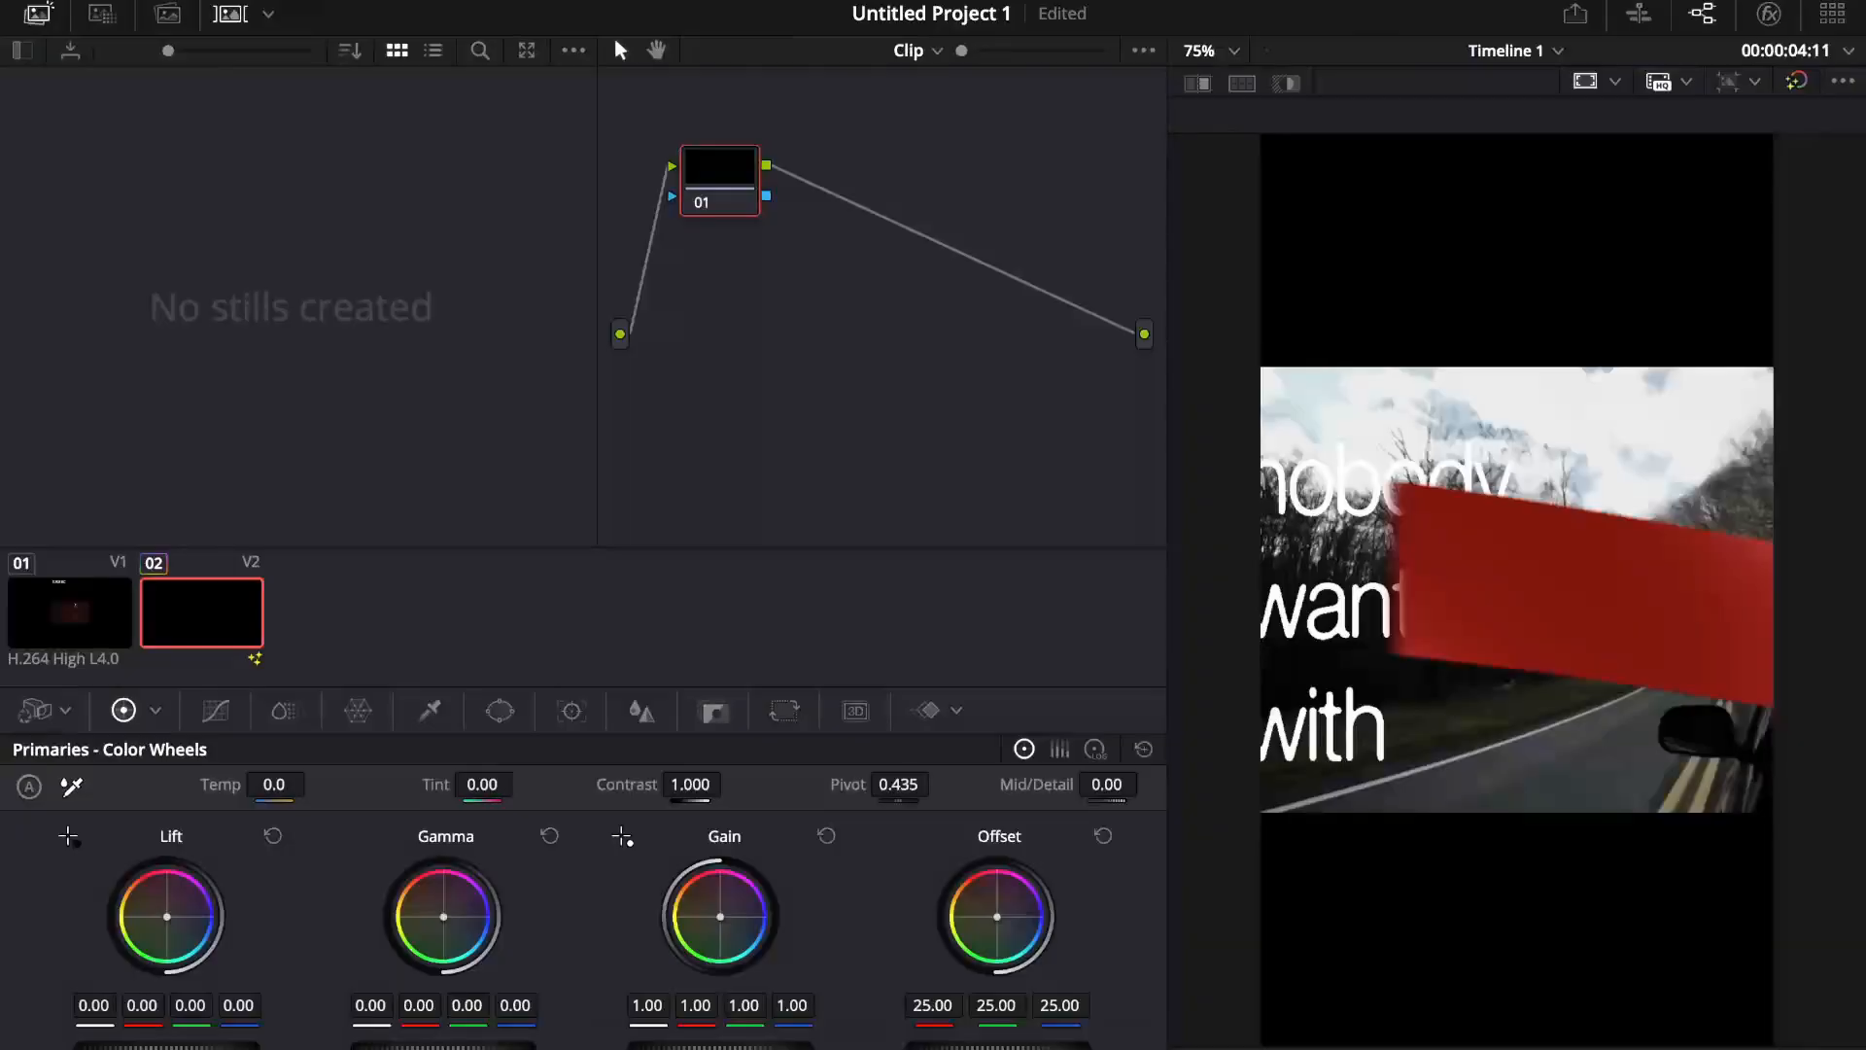
pyautogui.hotkey('shift', '5')
pyautogui.hotkey('shift', '2')
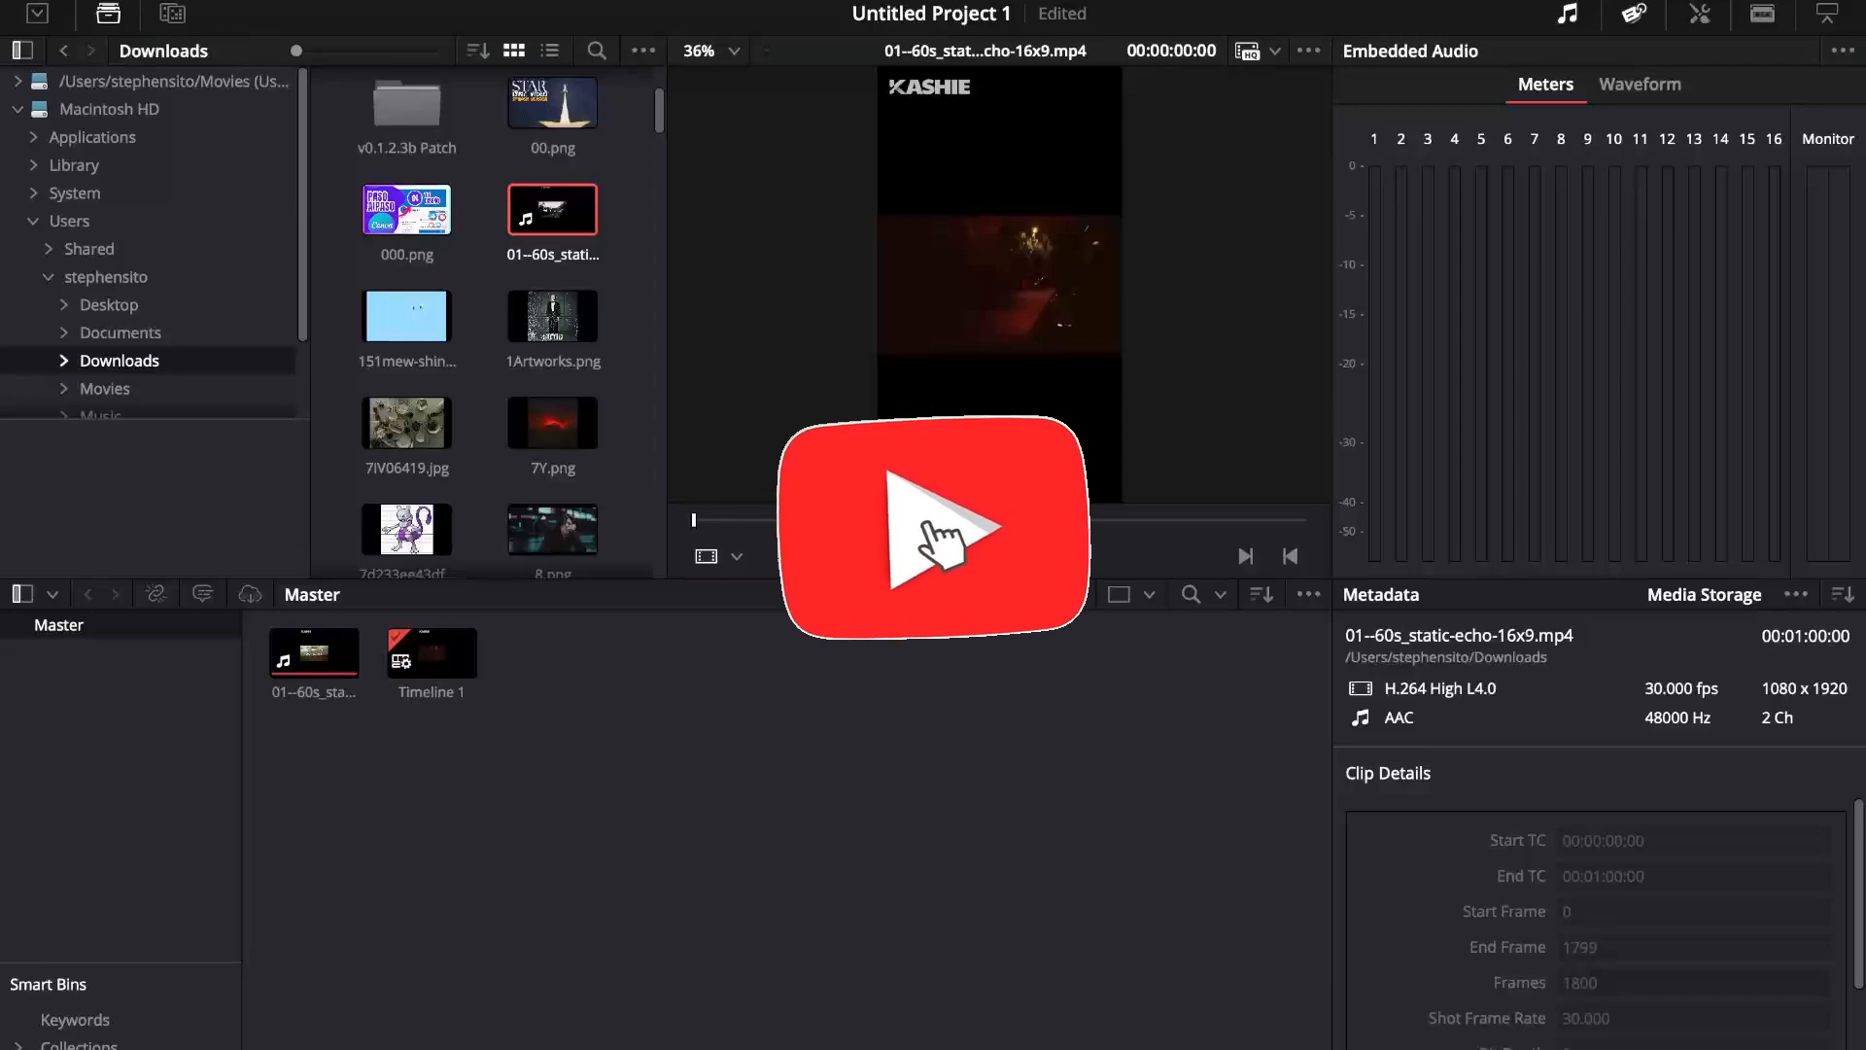
pyautogui.hotkey('shift', '8')
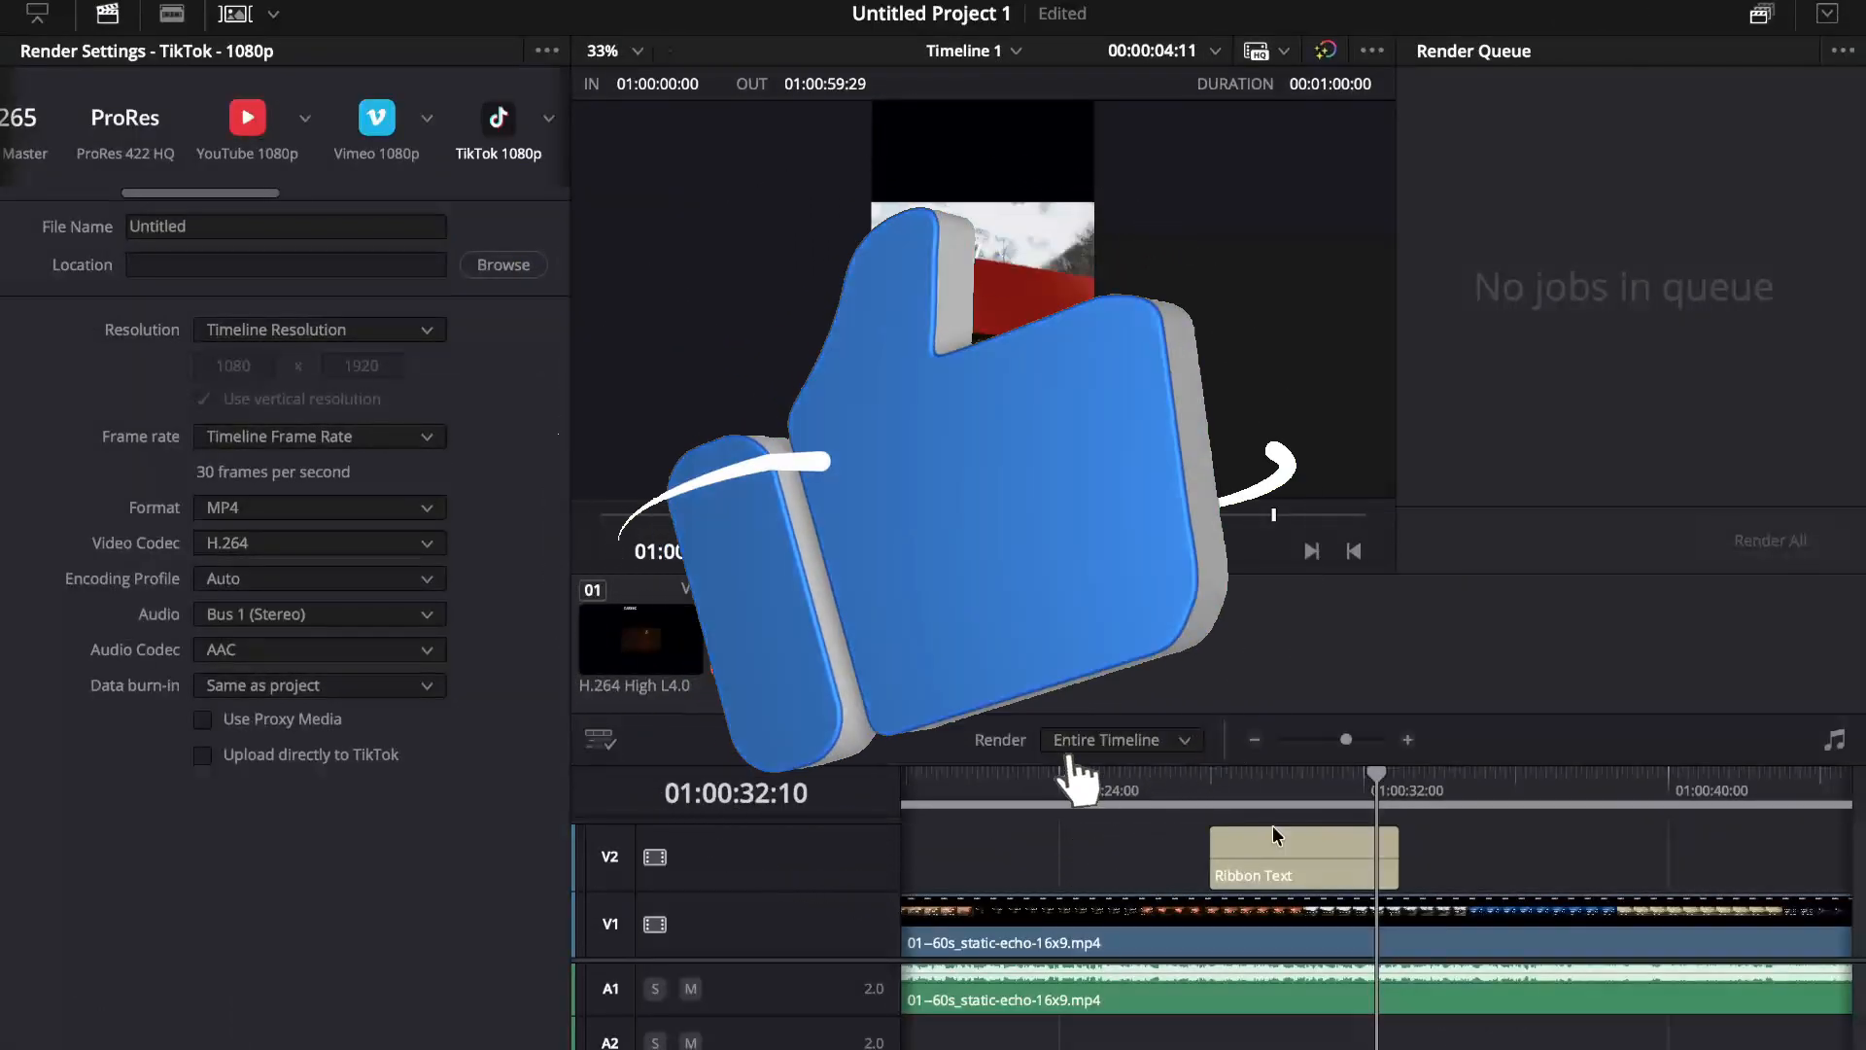